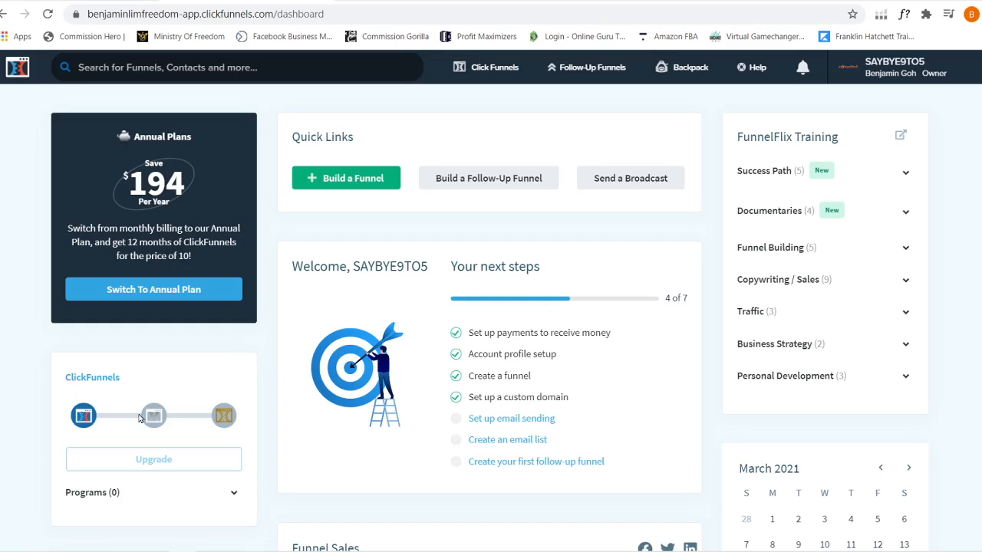
# Build a new funnel with the Collect Emails goal and name it "demo 123"
pyautogui.moveTo(478, 70)
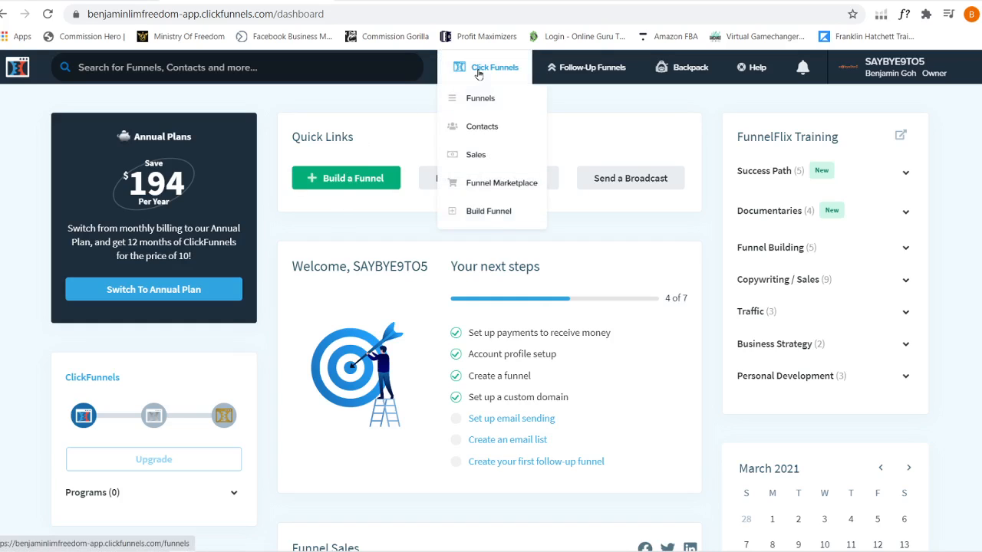
pyautogui.click(353, 179)
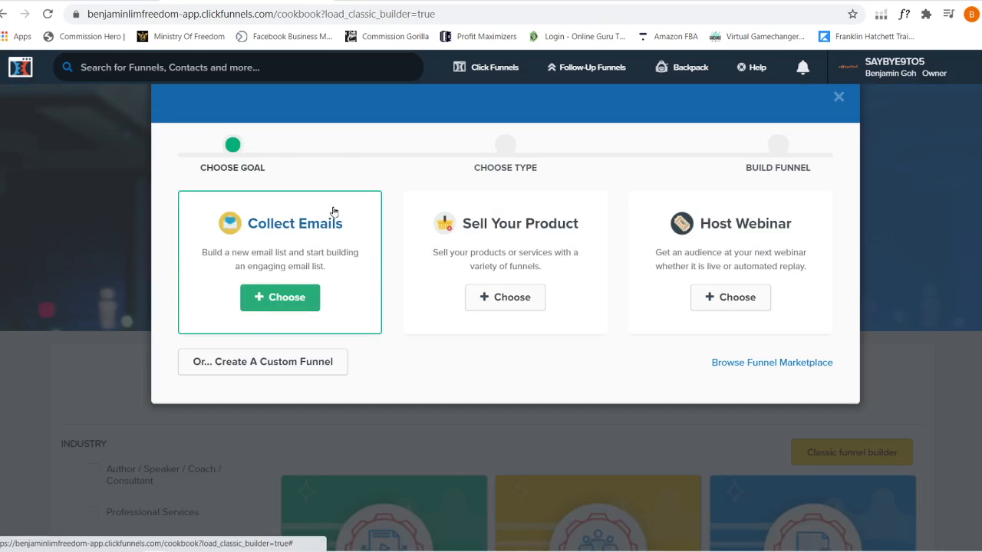
pyautogui.click(280, 299)
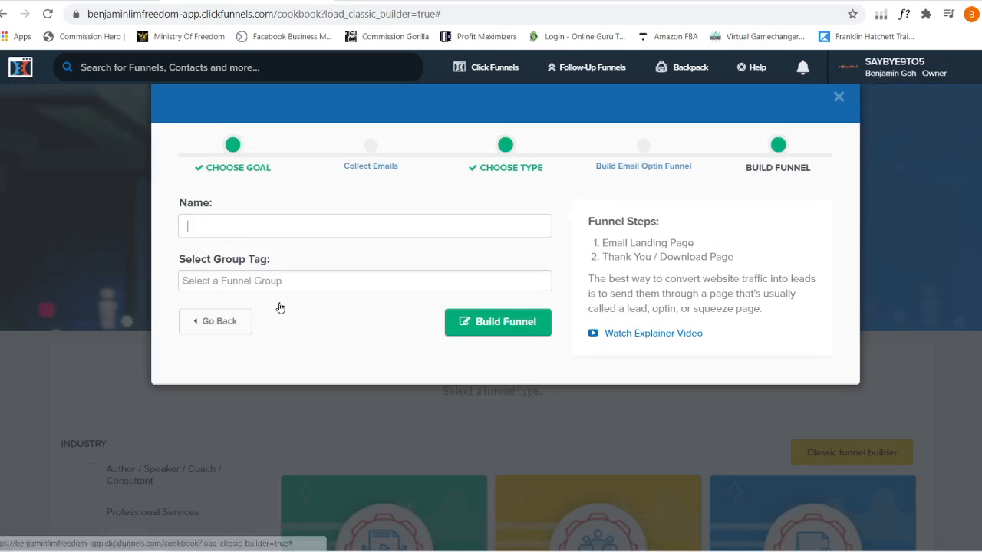
pyautogui.click(299, 230)
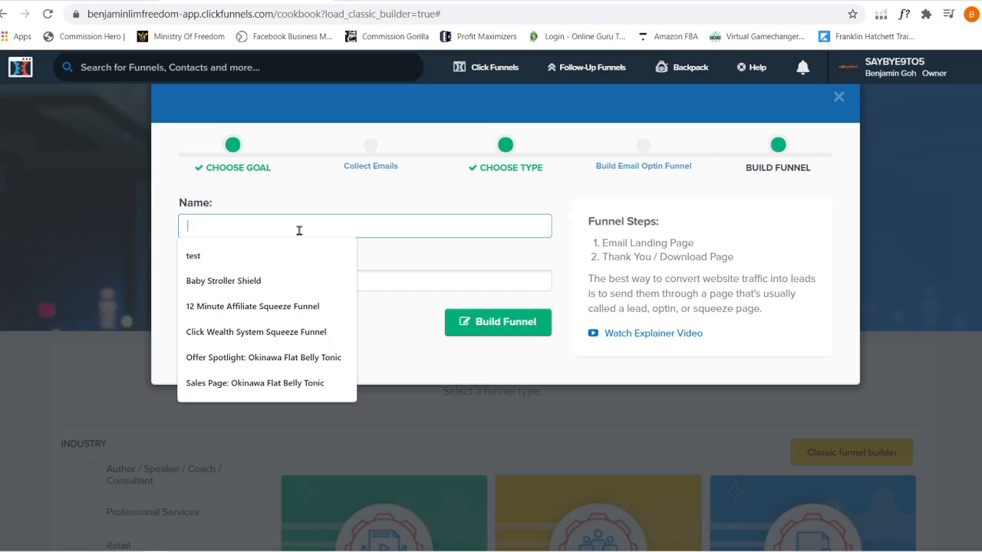
pyautogui.write('demo 123')
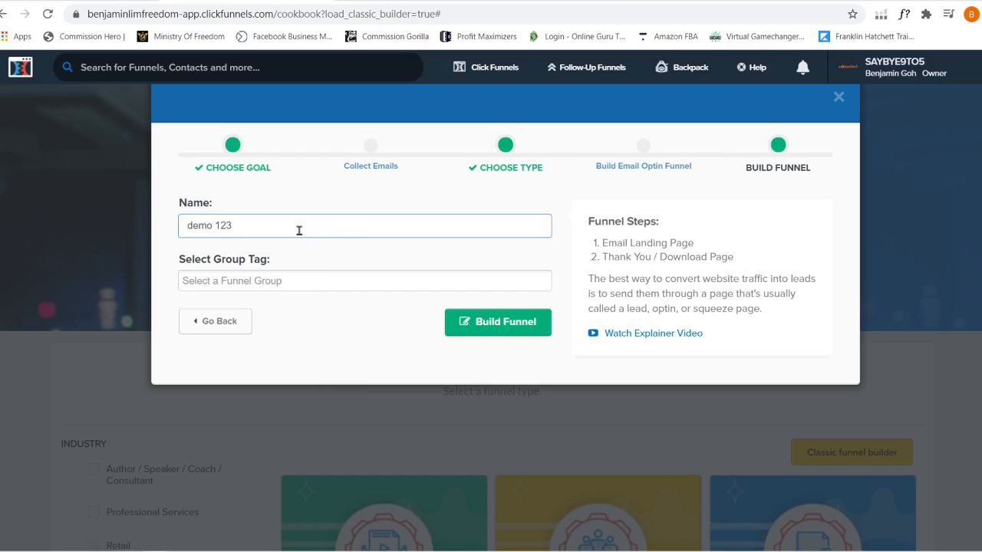
pyautogui.click(493, 322)
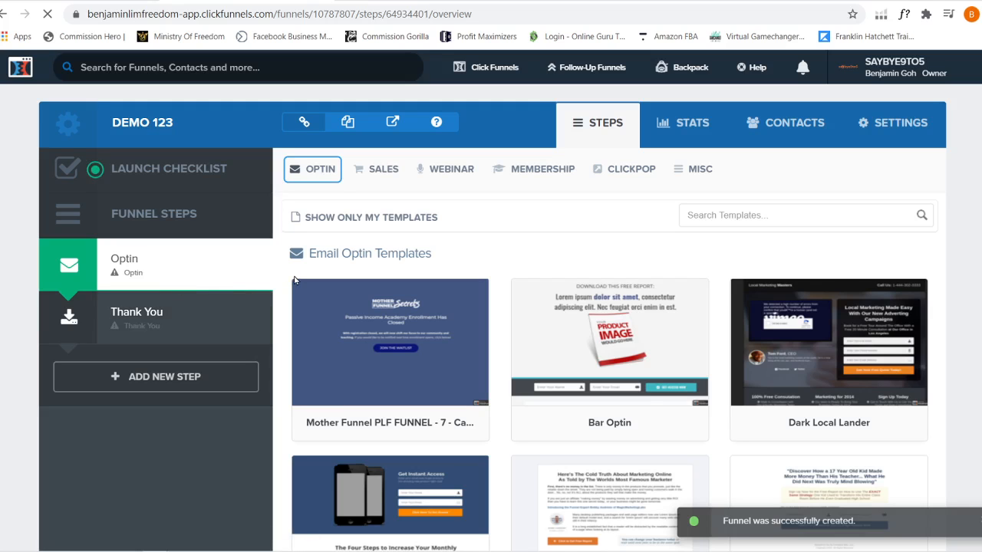
# Browse the email optin templates and the templates offered for the Thank You step
pyautogui.moveTo(484, 278)
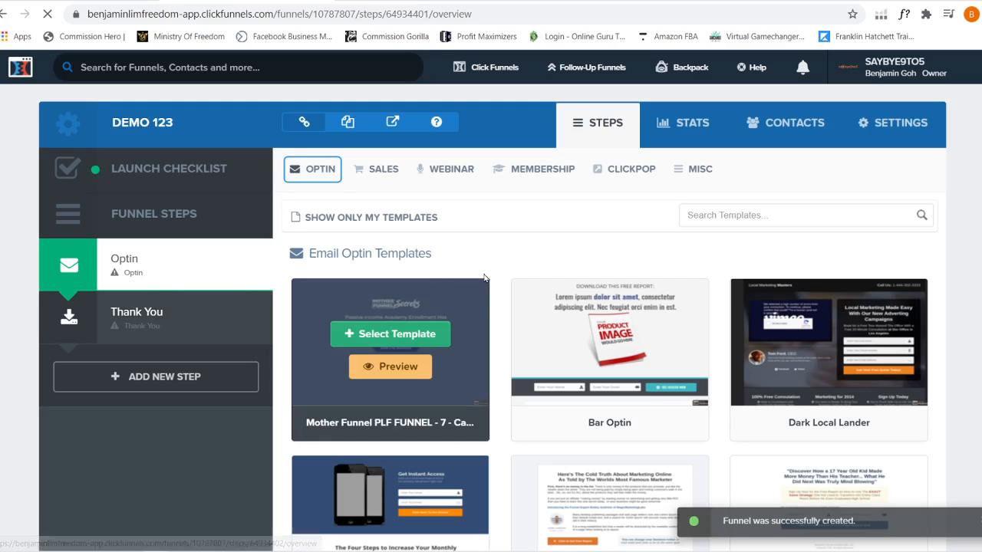
pyautogui.scroll(-6, 507, 270)
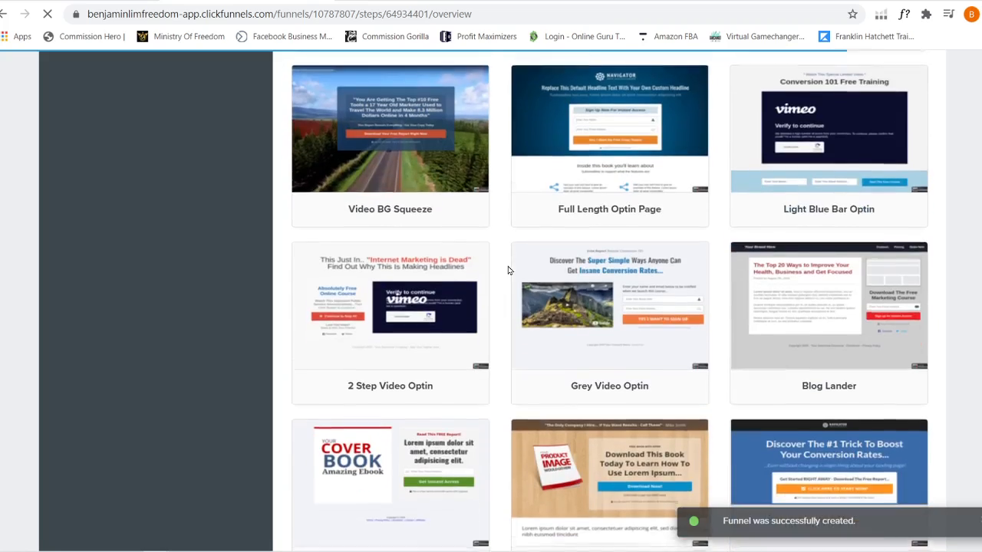
pyautogui.scroll(-5, 508, 270)
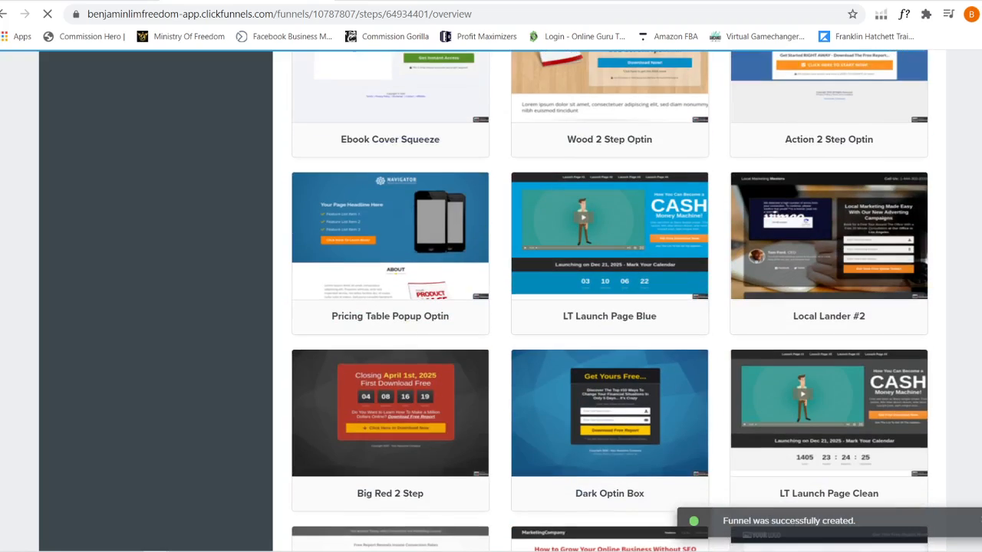
pyautogui.scroll(-20, 611, 301)
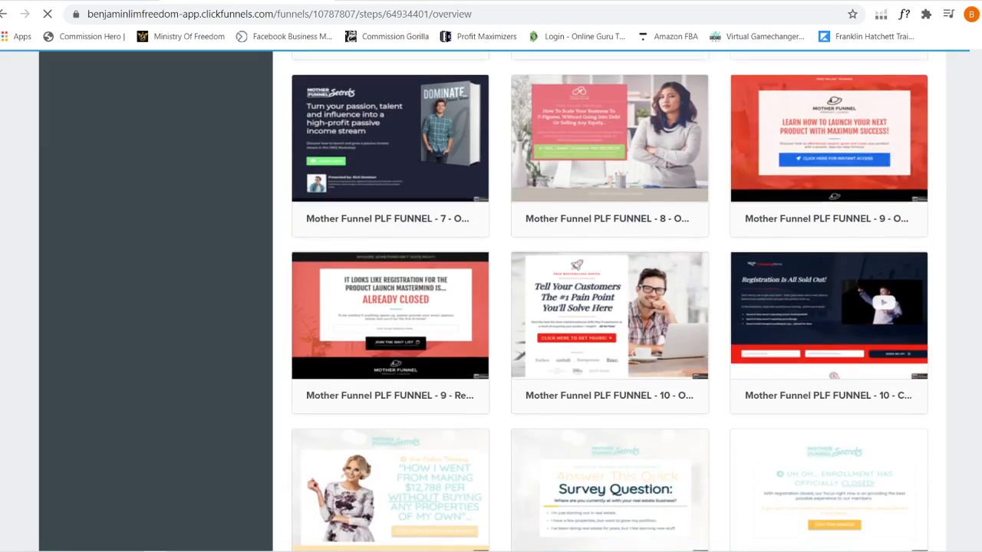
pyautogui.scroll(20, 611, 301)
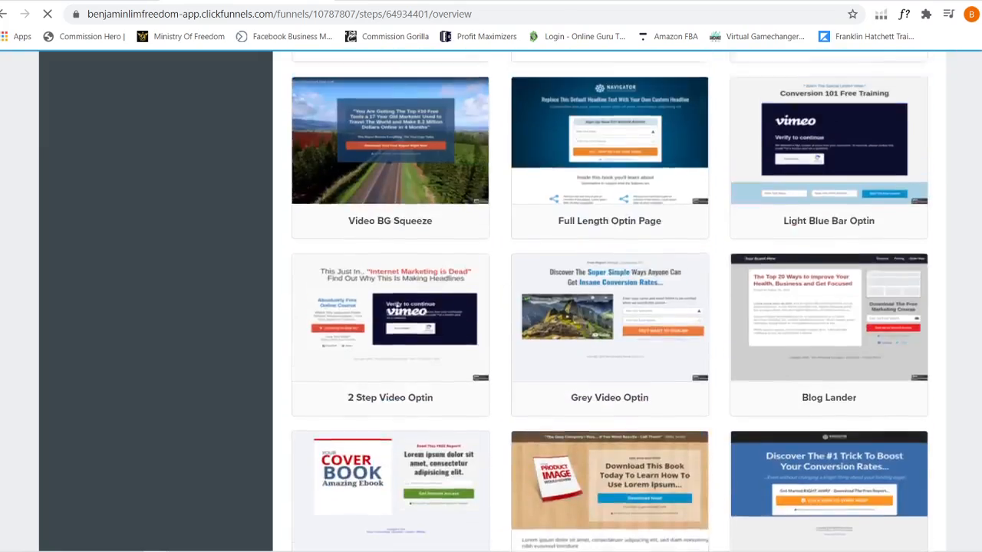
pyautogui.scroll(8, 390, 305)
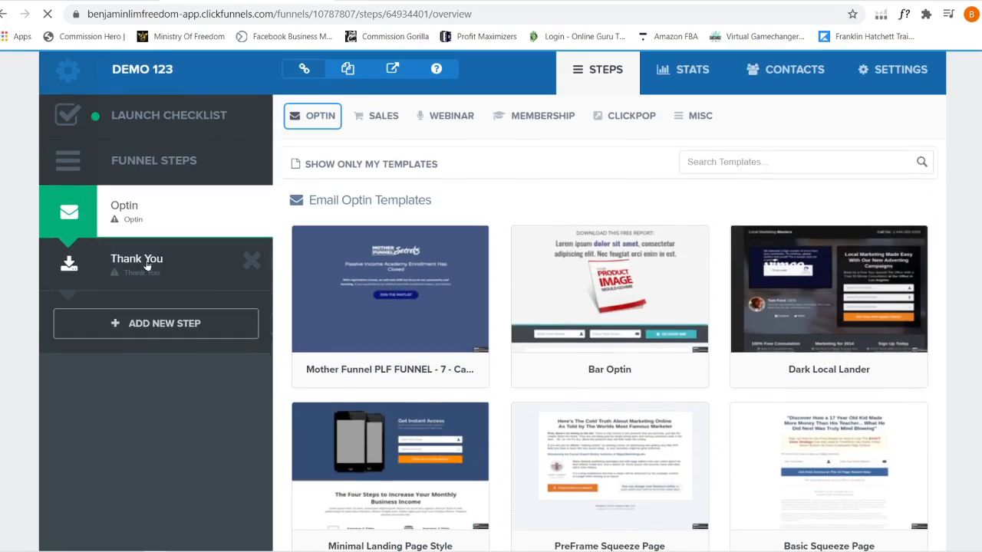
pyautogui.click(146, 265)
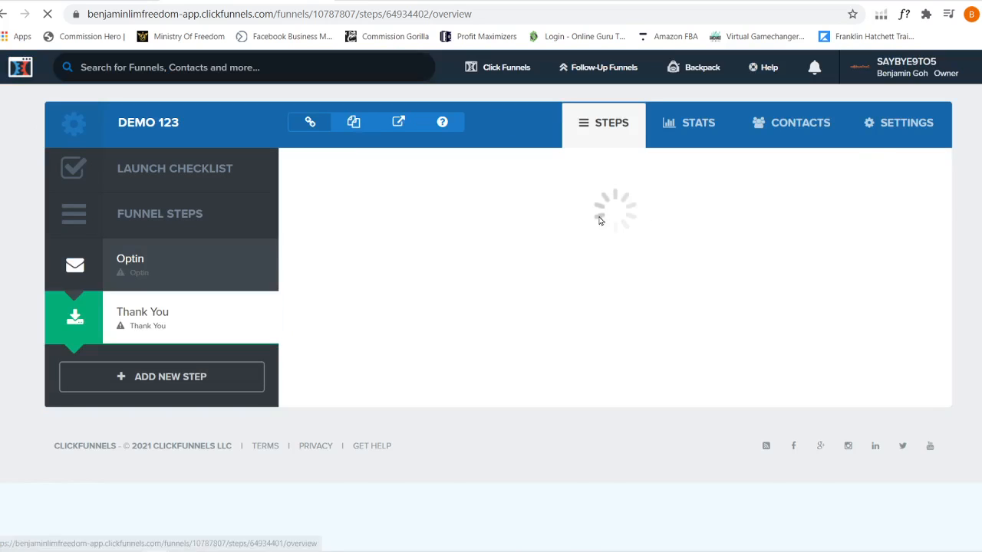
pyautogui.scroll(-6, 609, 301)
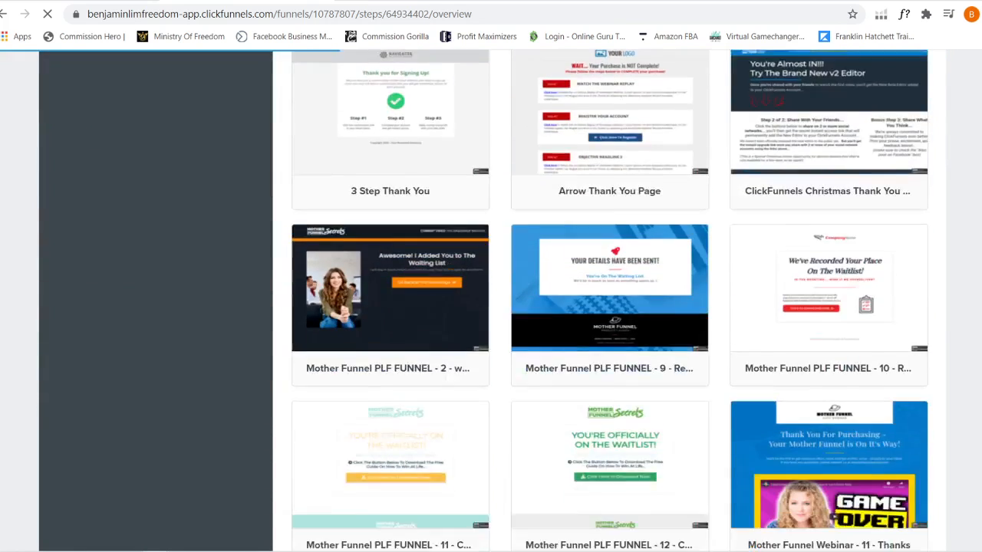
pyautogui.scroll(-10, 610, 301)
pyautogui.scroll(12, 609, 301)
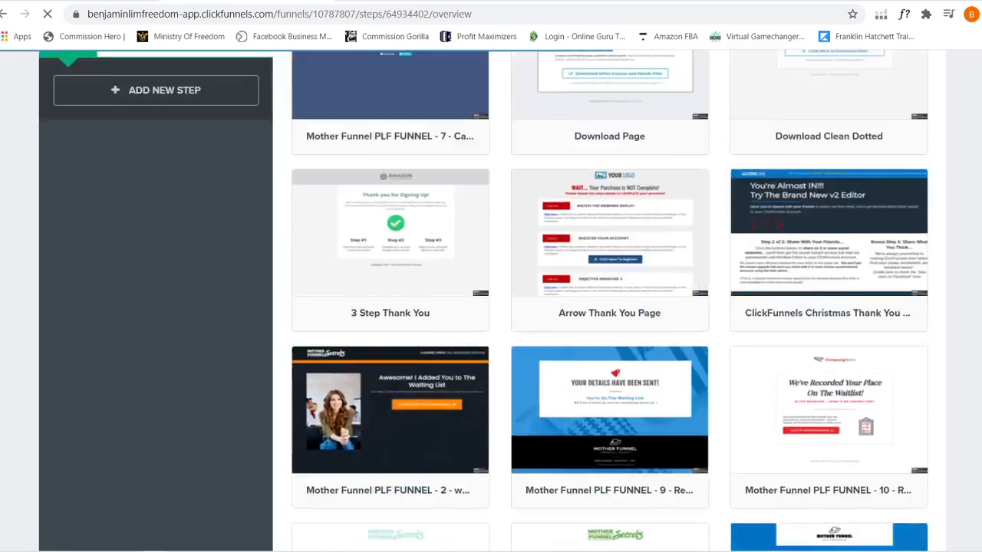
pyautogui.scroll(5, 610, 301)
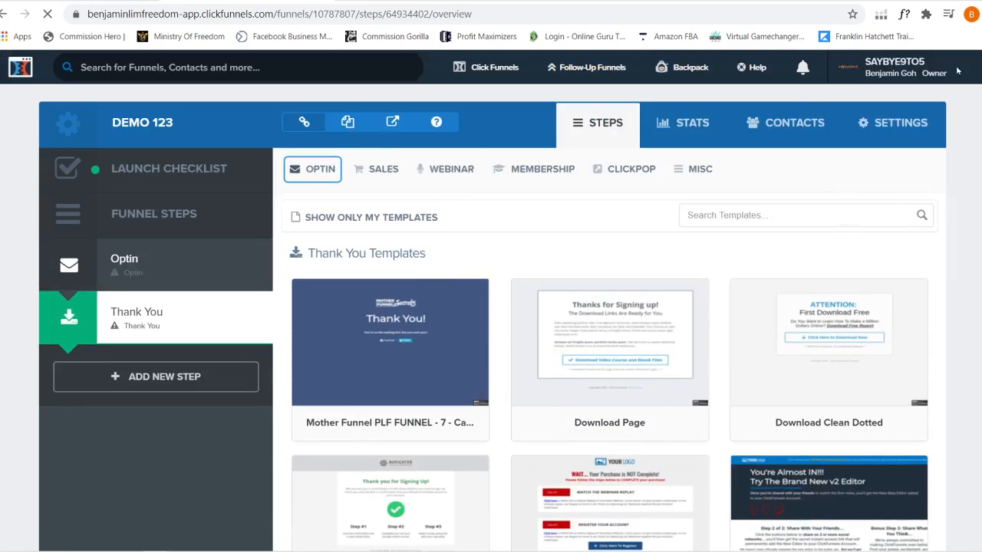
# Return to the Optin step, preview the Full Length Optin Page template through its sections, and close the preview
pyautogui.click(197, 276)
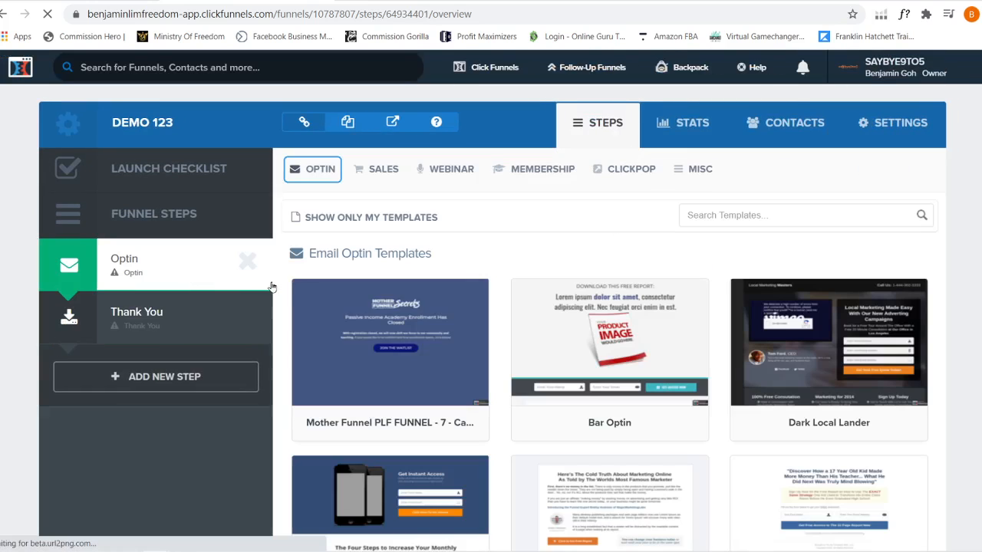
pyautogui.scroll(-3, 491, 301)
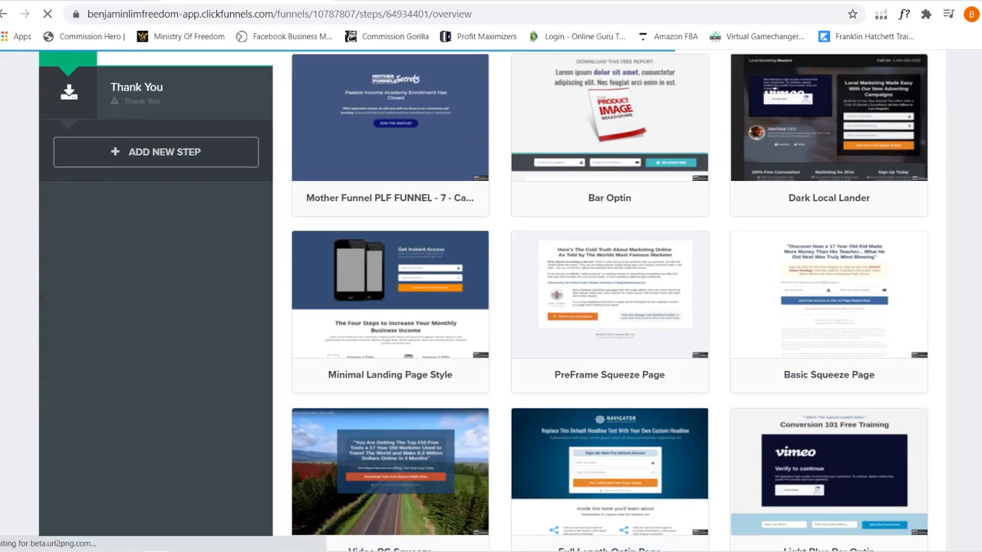
pyautogui.scroll(-1, 491, 300)
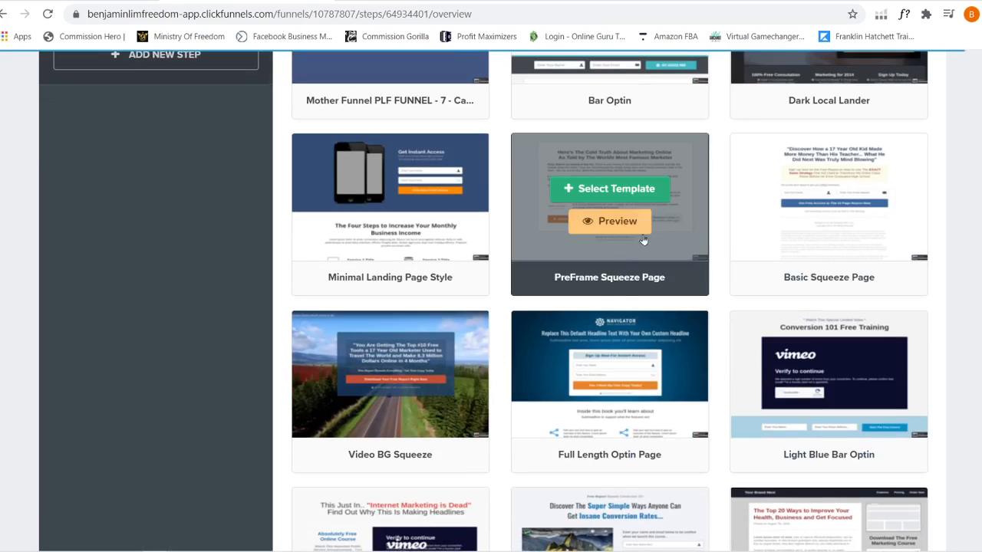
pyautogui.moveTo(618, 321)
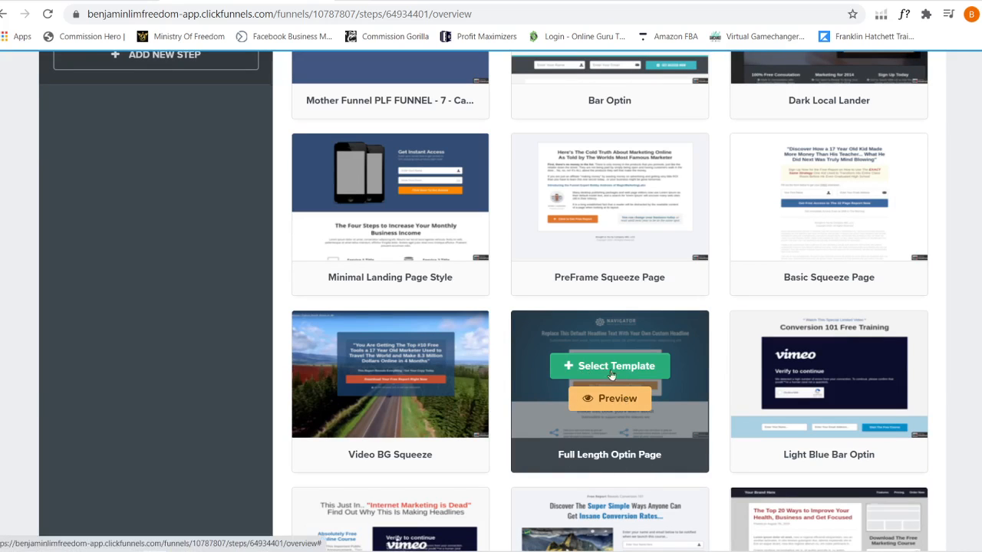
pyautogui.click(626, 401)
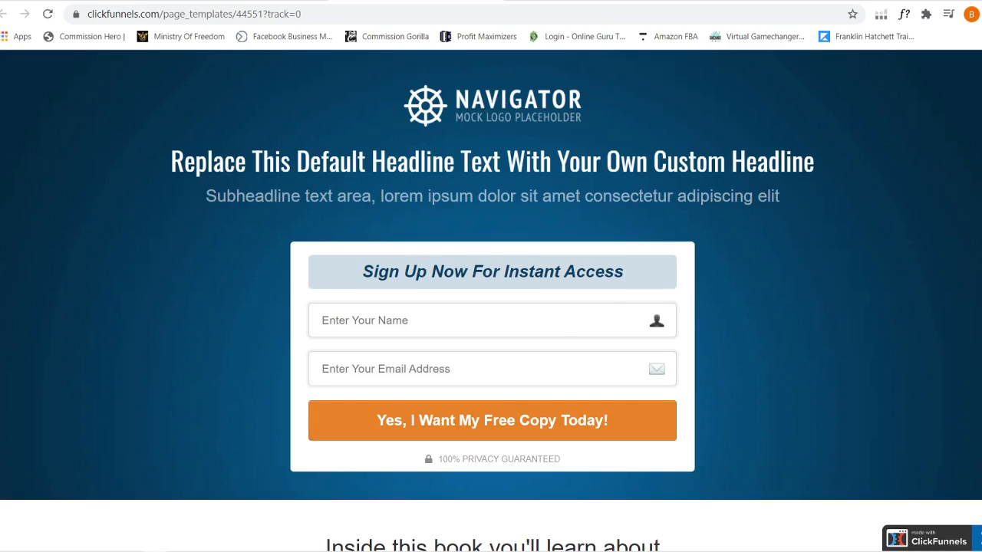
pyautogui.scroll(-10, 950, 208)
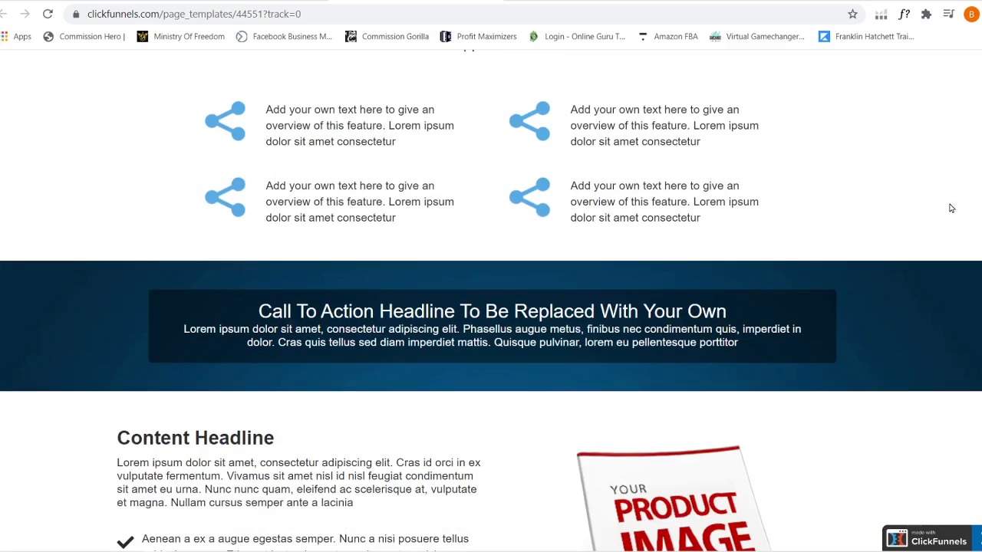
pyautogui.scroll(1, 606, 82)
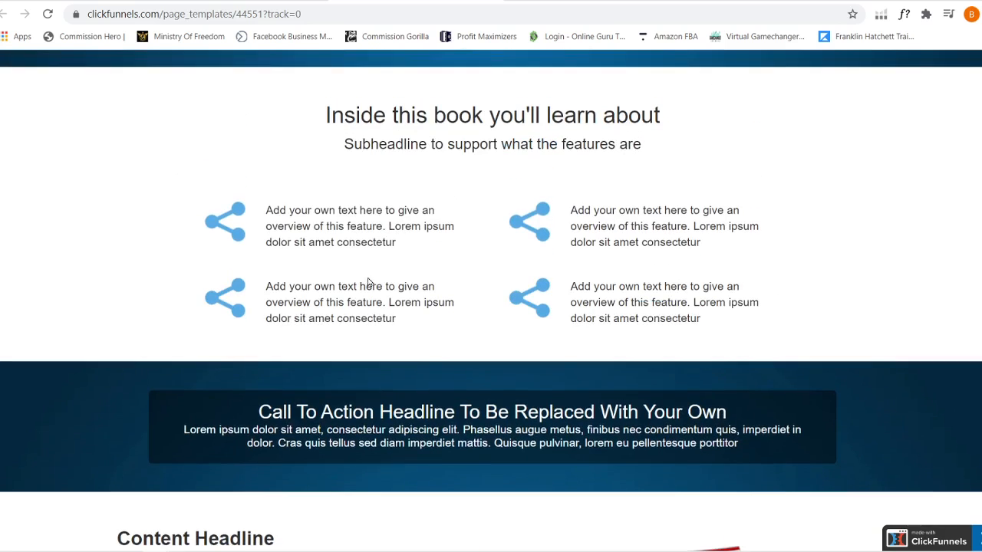
pyautogui.scroll(-4, 491, 301)
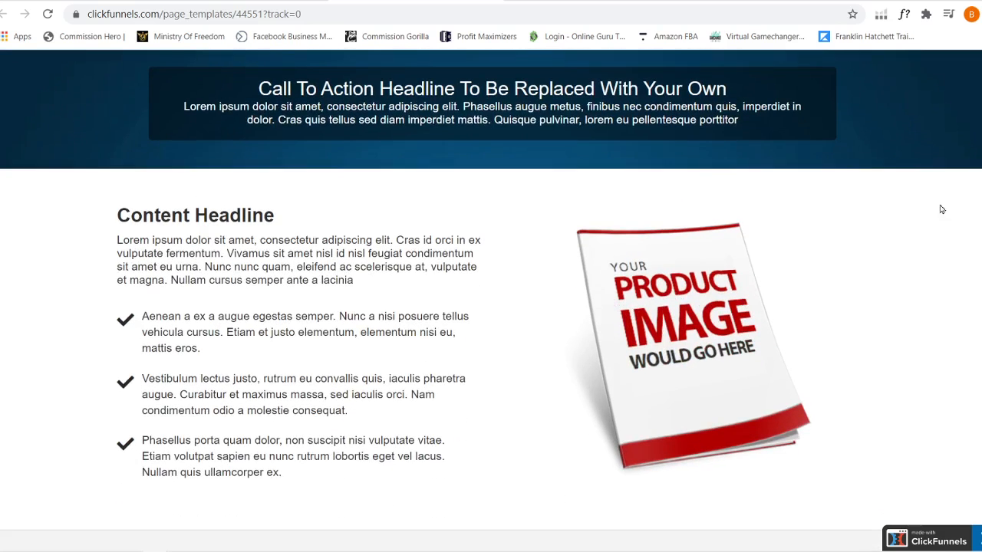
pyautogui.scroll(-6, 491, 301)
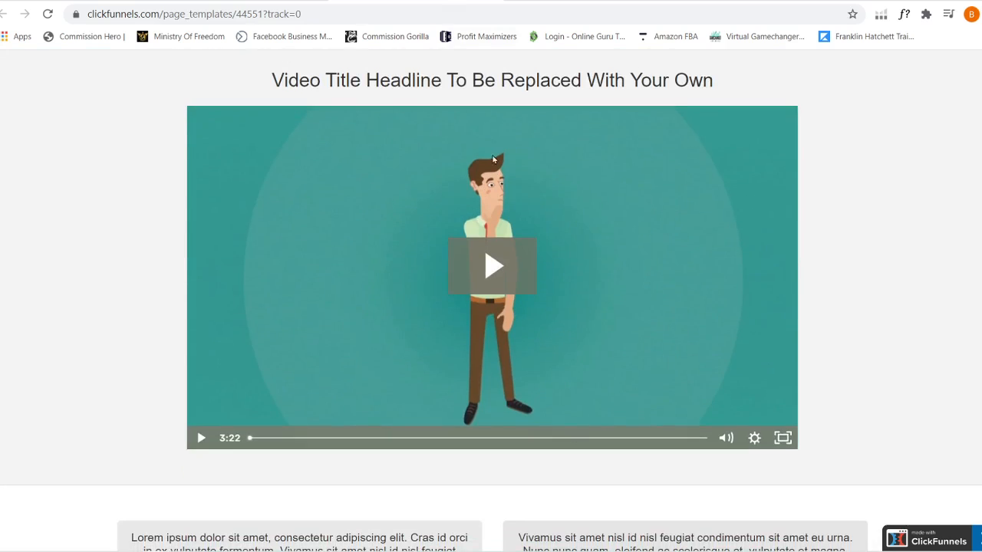
pyautogui.scroll(-4, 491, 300)
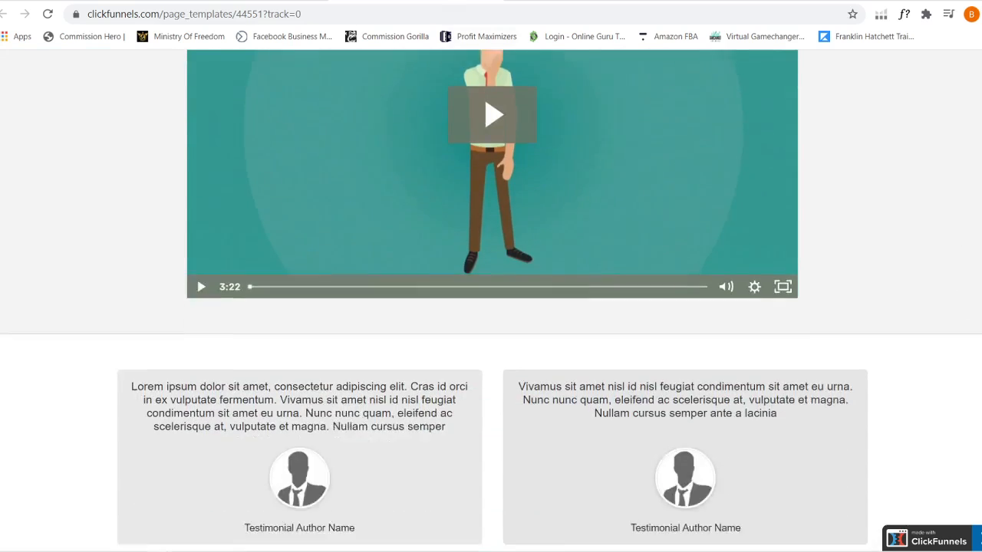
pyautogui.scroll(12, 491, 301)
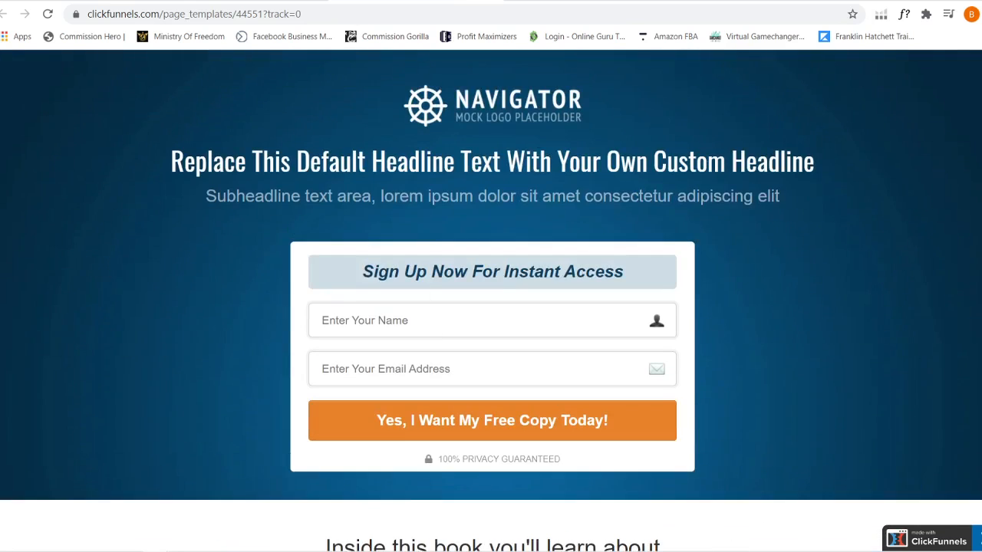
pyautogui.click(495, 1)
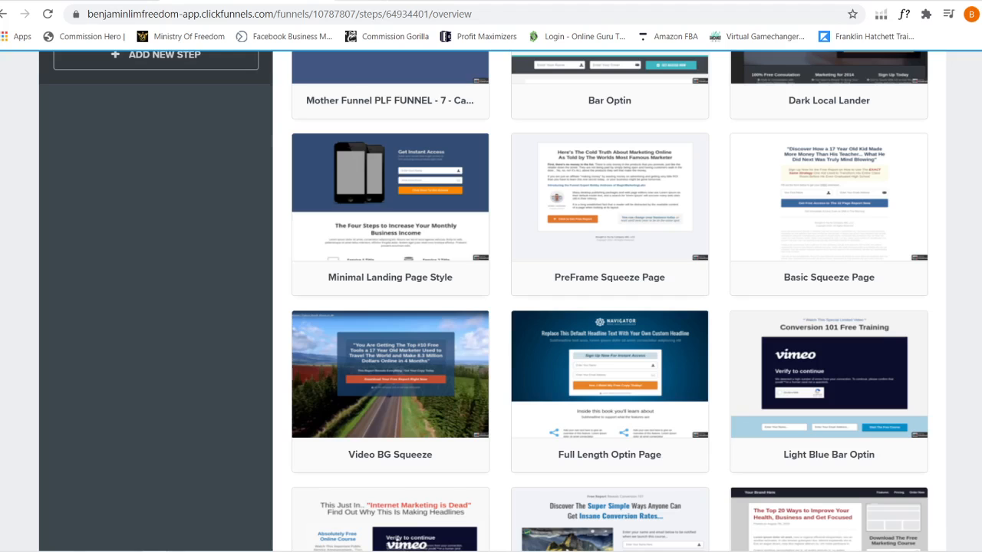
# Preview the Big Blur Optin template and select it as the page for the Optin step
pyautogui.scroll(-2, 556, 303)
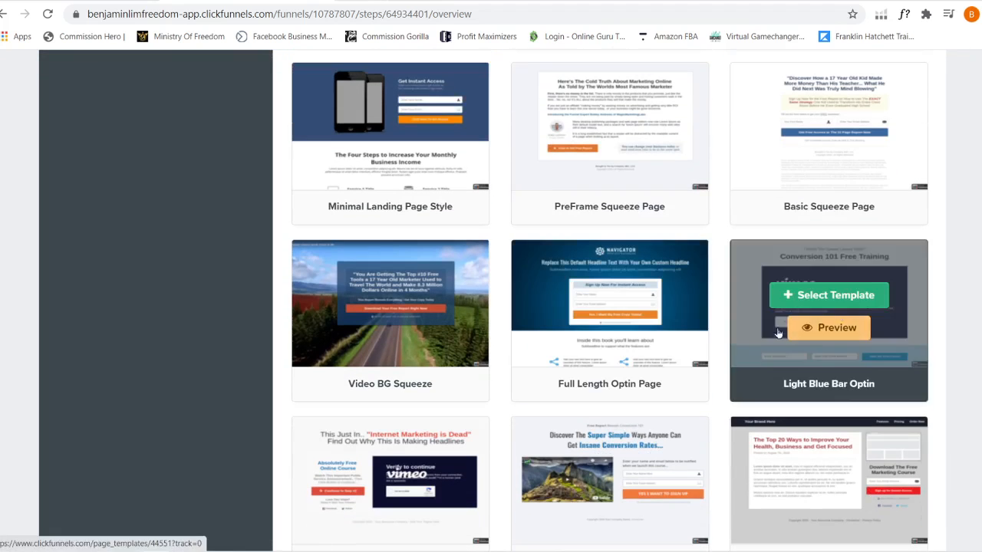
pyautogui.scroll(-3, 609, 299)
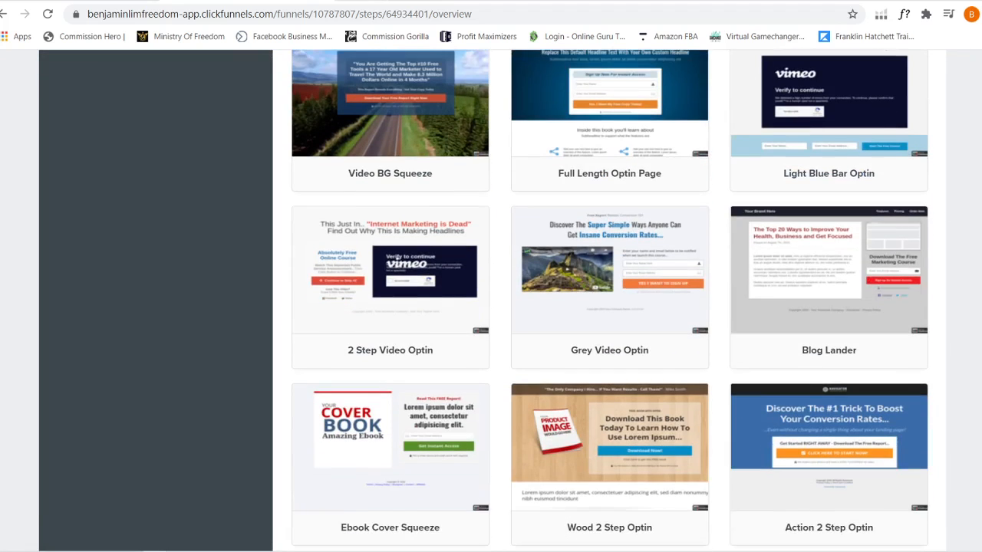
pyautogui.scroll(-10, 609, 300)
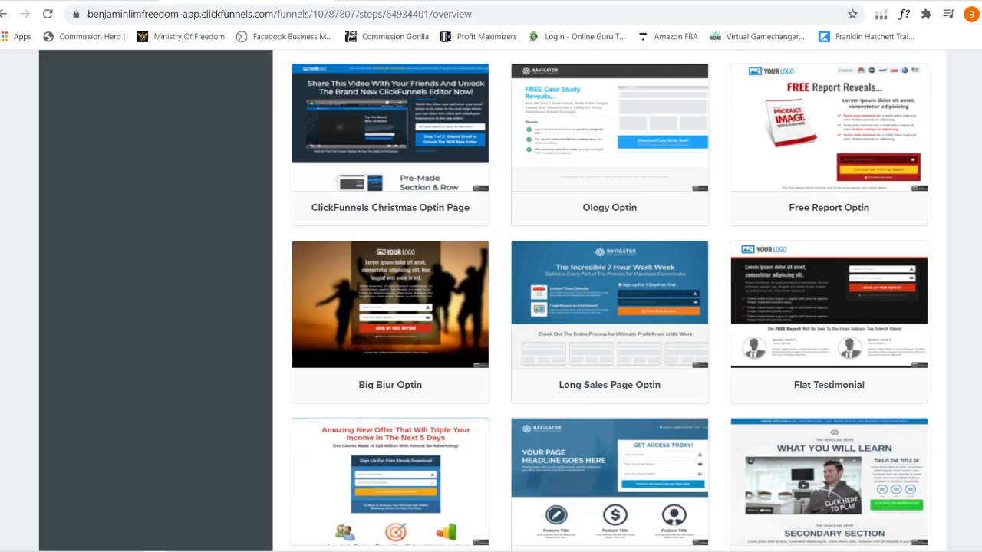
pyautogui.moveTo(333, 396)
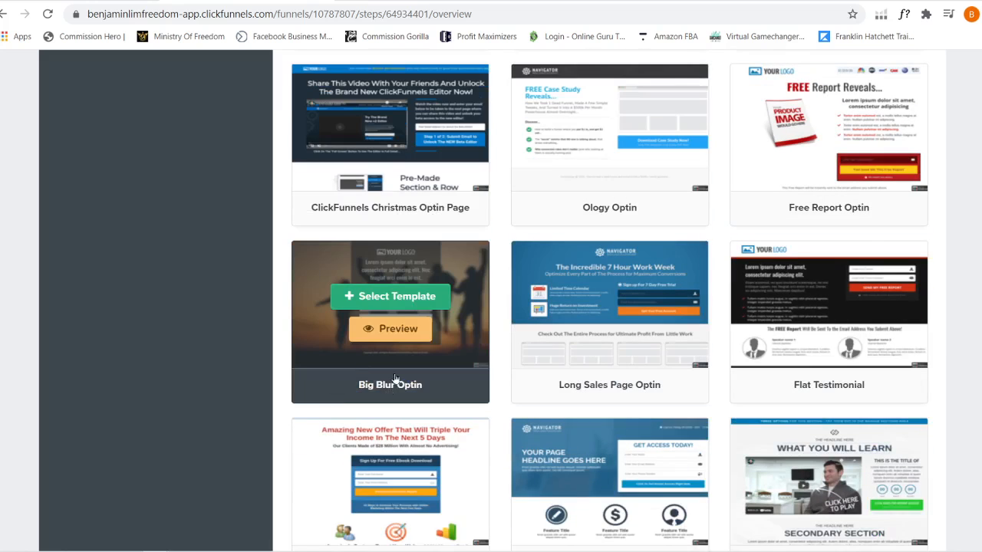
pyautogui.click(391, 330)
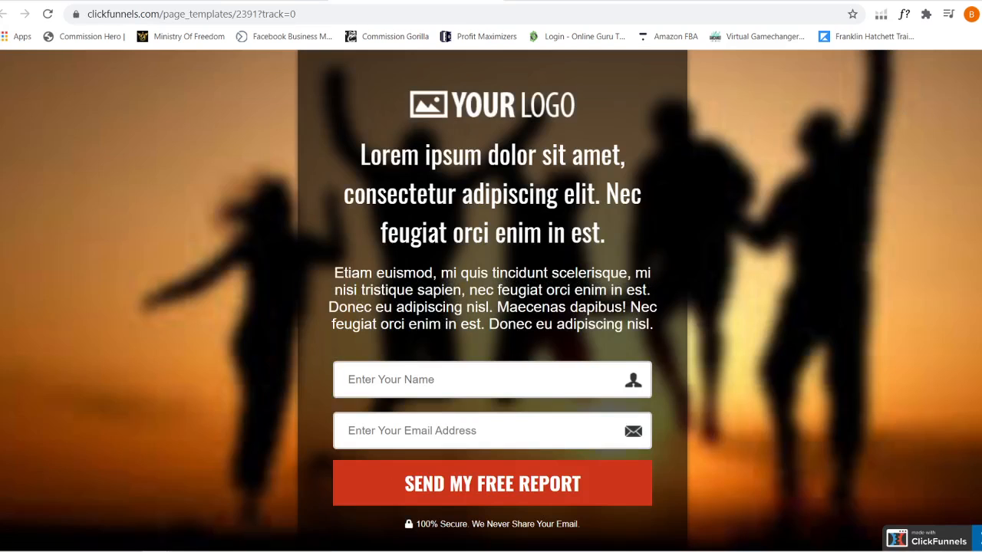
pyautogui.scroll(-2, 491, 301)
pyautogui.scroll(2, 491, 300)
pyautogui.hotkey('ctrl', 'w')
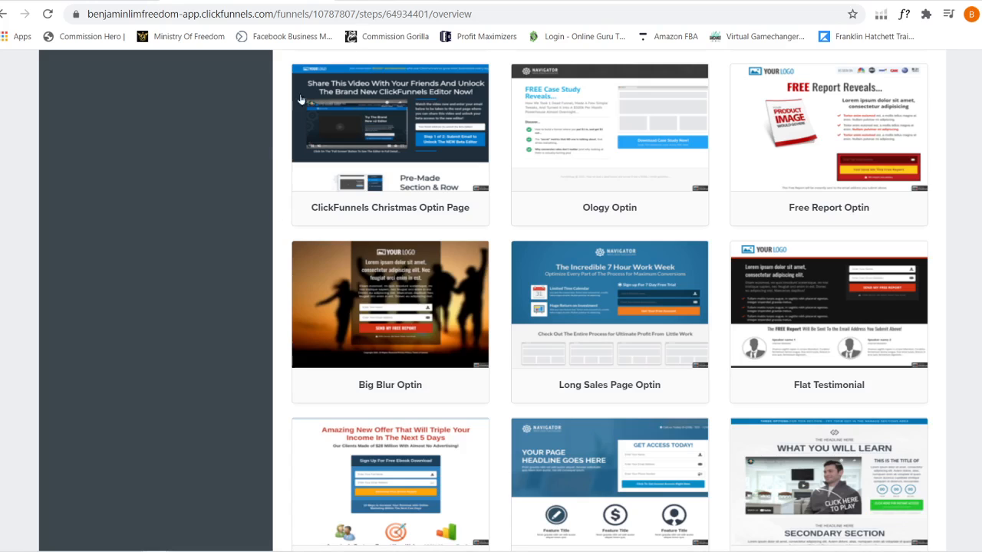
pyautogui.click(392, 299)
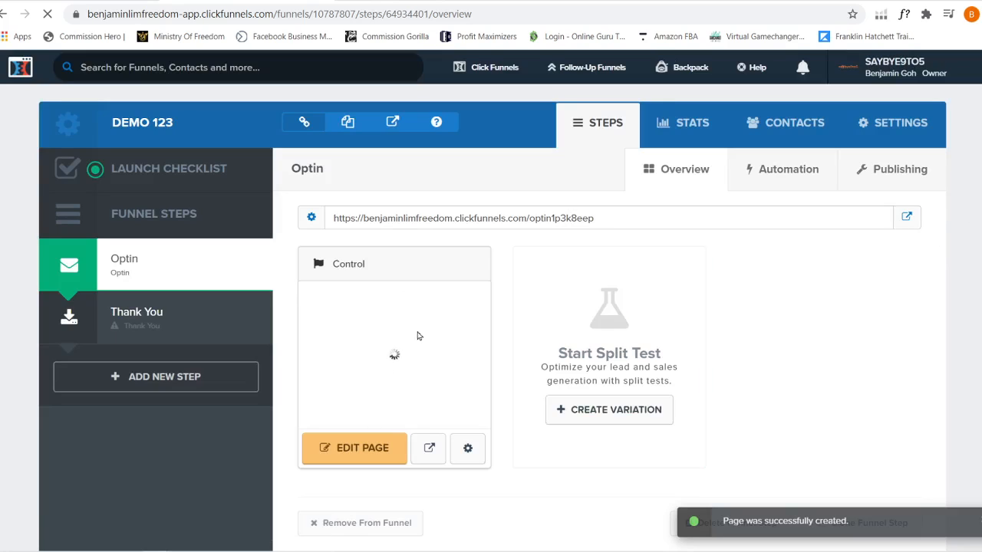
# Open the Optin page for editing and replace its logo with The Comfy Baby image from the image library
pyautogui.click(367, 457)
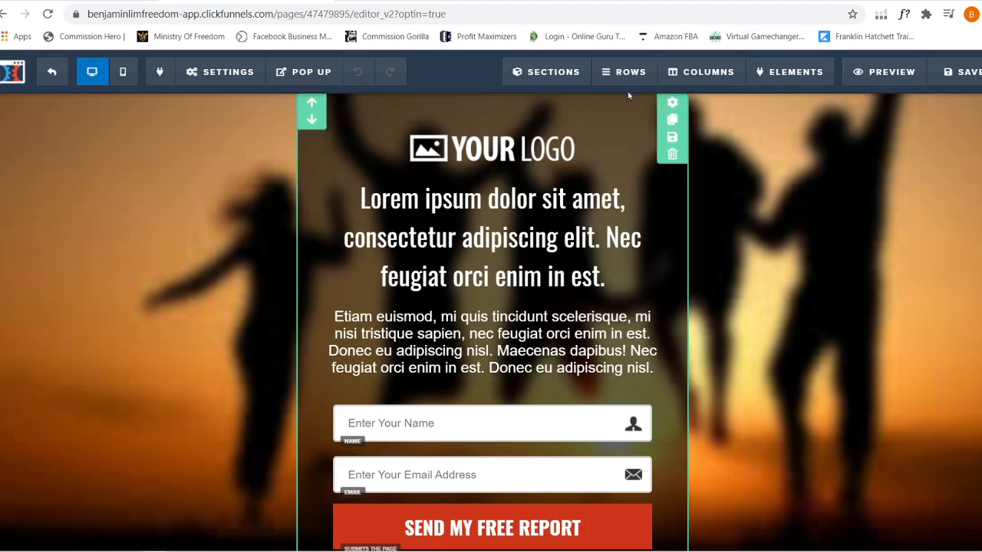
pyautogui.moveTo(542, 69)
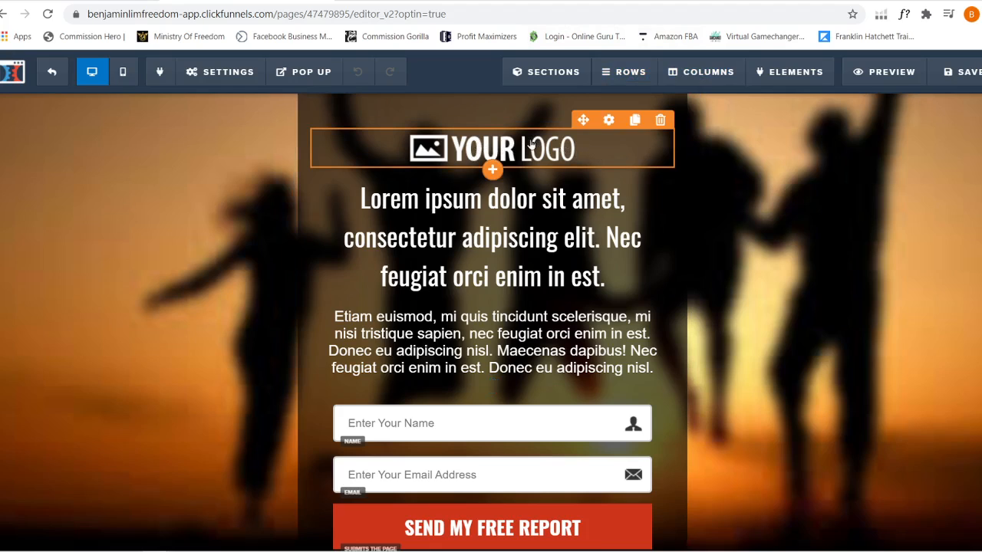
pyautogui.click(609, 121)
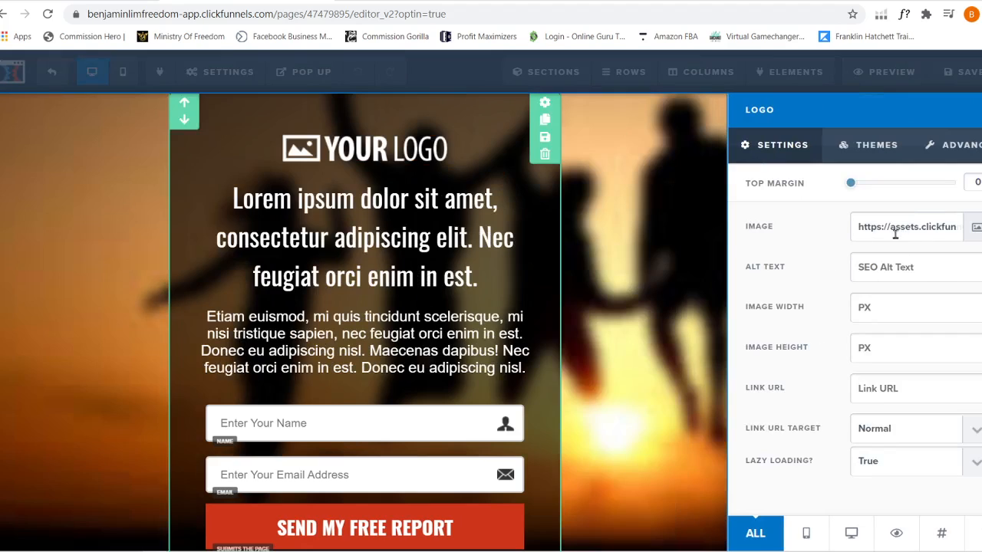
pyautogui.click(973, 235)
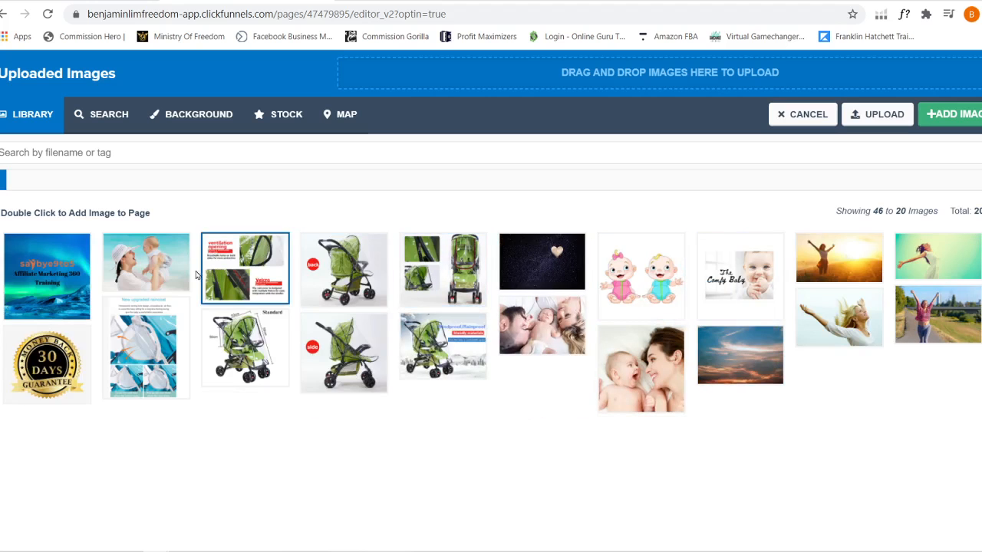
pyautogui.doubleClick(754, 287)
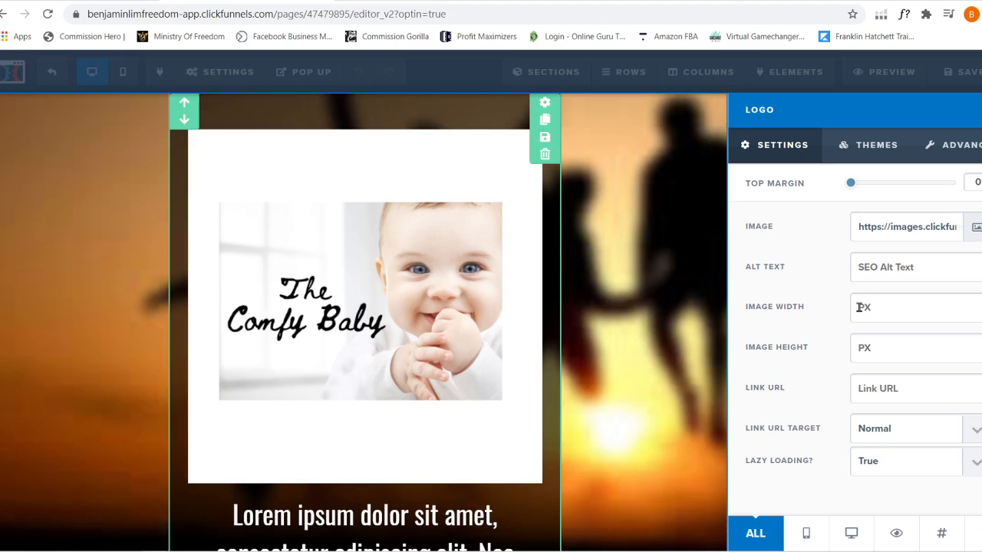
# Set the logo's image width to 150 and its image height to 150 px
pyautogui.click(933, 309)
pyautogui.write('50')
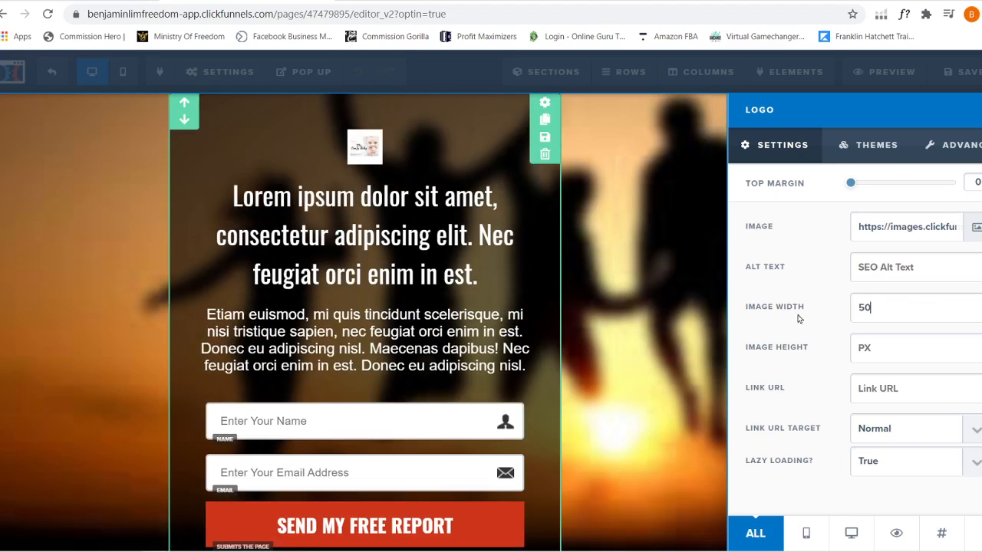
pyautogui.press('BackSpace')
pyautogui.press('BackSpace')
pyautogui.write('150')
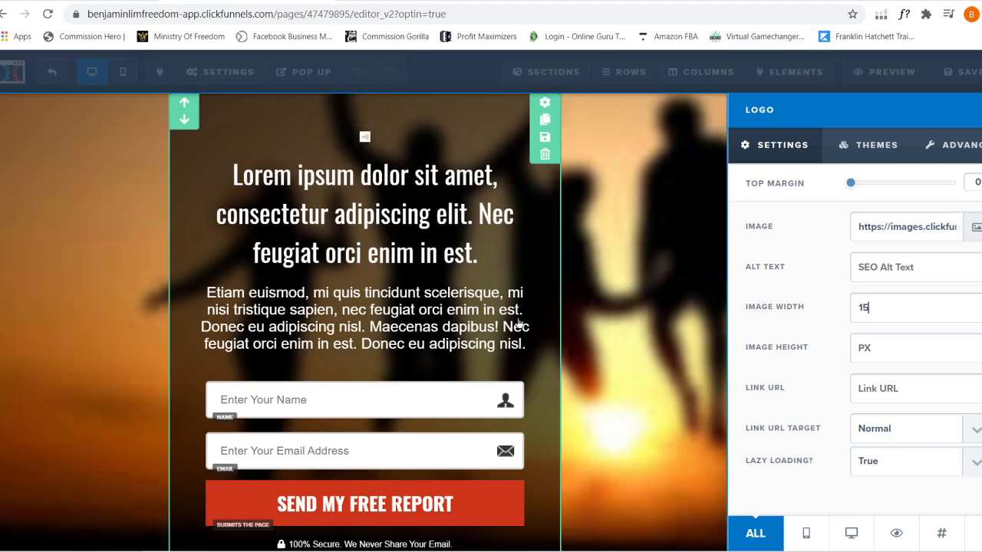
pyautogui.click(859, 348)
pyautogui.write('150')
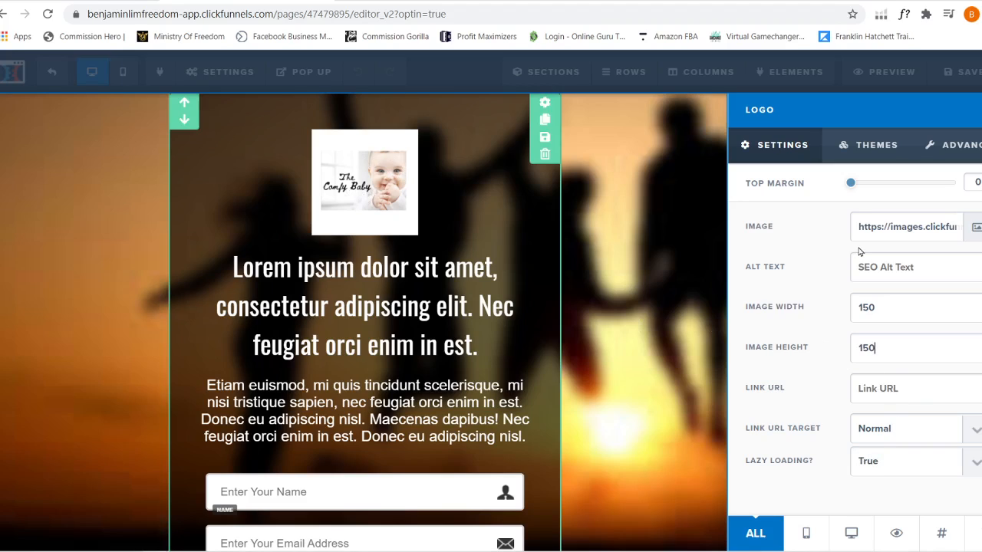
# Try several of the logo's image themes and apply the one that crops it to a circle
pyautogui.click(859, 155)
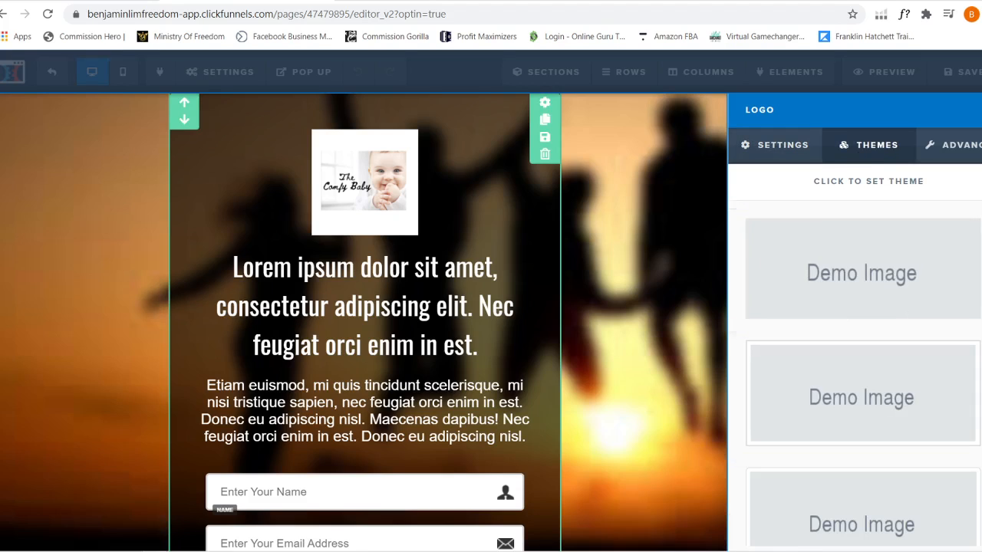
pyautogui.scroll(-5, 862, 368)
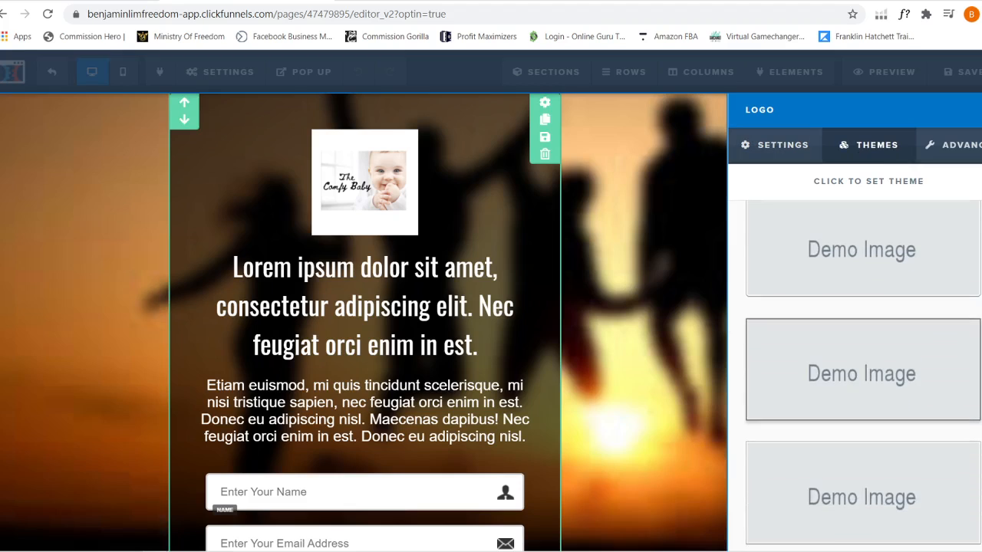
pyautogui.scroll(2, 862, 368)
pyautogui.click(903, 358)
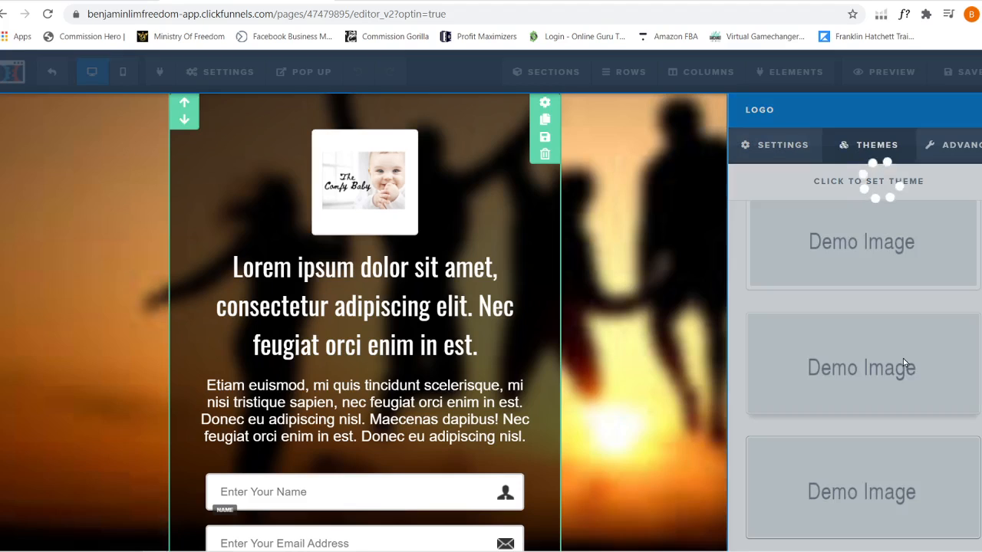
pyautogui.scroll(-1, 860, 357)
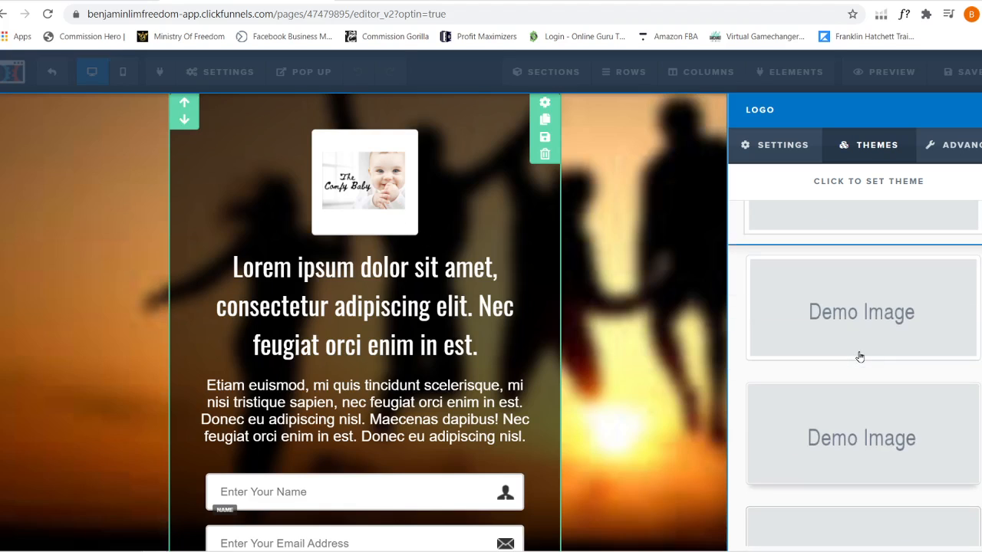
pyautogui.click(867, 399)
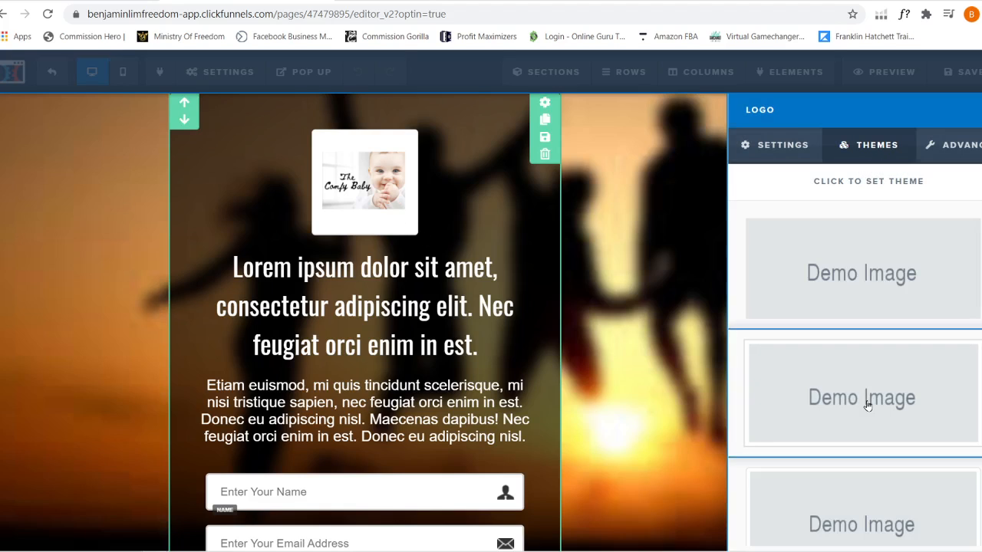
pyautogui.scroll(-1, 882, 403)
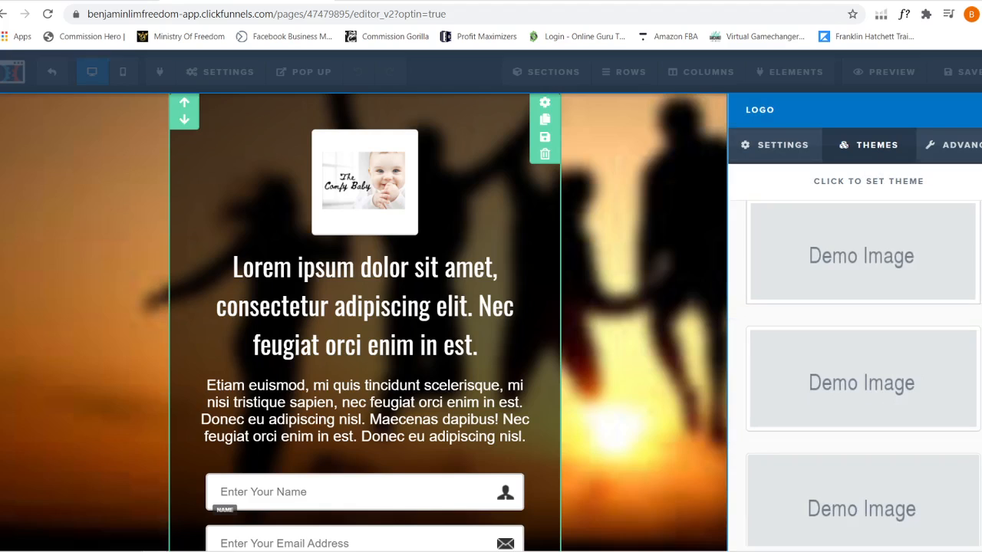
pyautogui.scroll(-4, 862, 375)
pyautogui.click(957, 417)
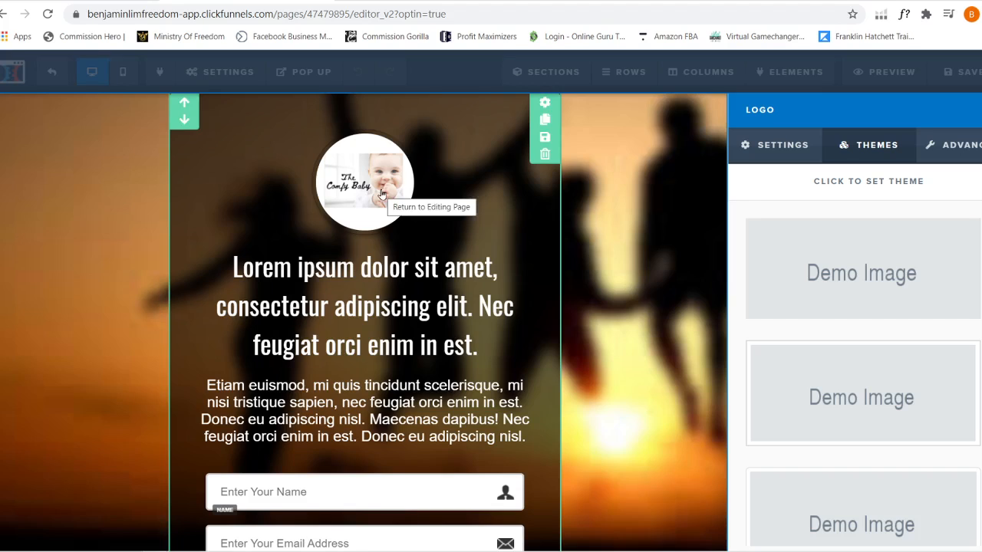
# Try aligning the logo Left and Right in its advanced styles, and set the alignment back to Center
pyautogui.click(945, 149)
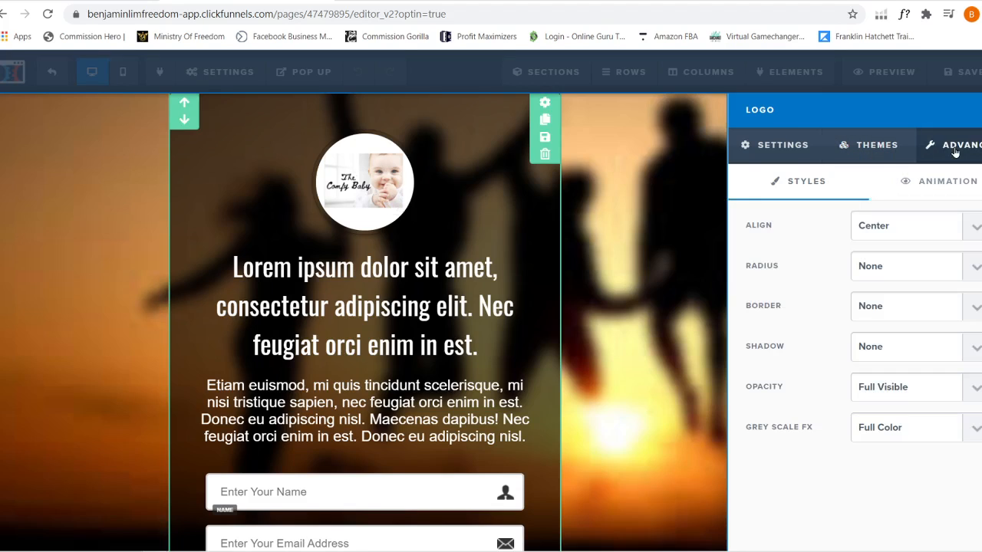
pyautogui.click(975, 228)
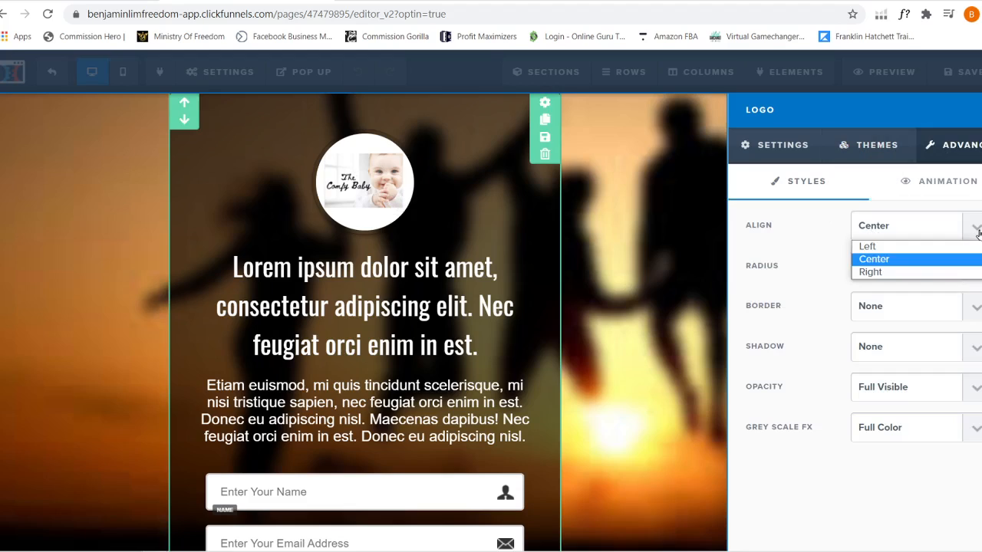
pyautogui.click(937, 245)
pyautogui.click(973, 226)
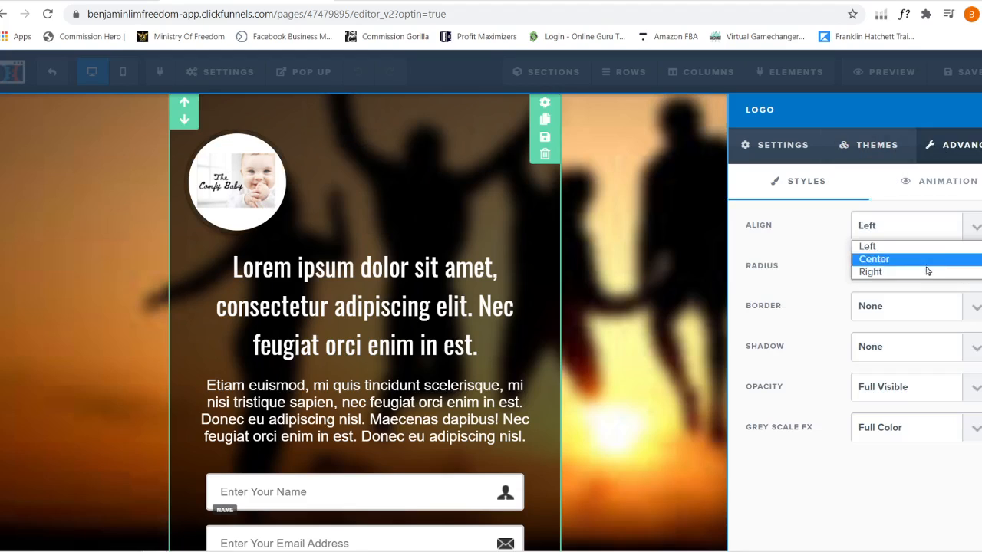
pyautogui.click(924, 272)
pyautogui.click(976, 227)
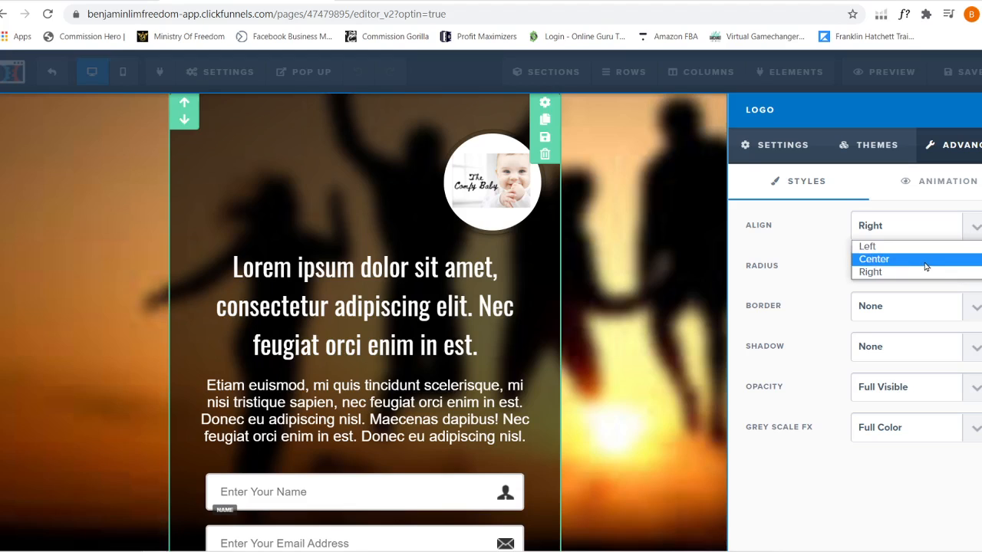
pyautogui.click(925, 267)
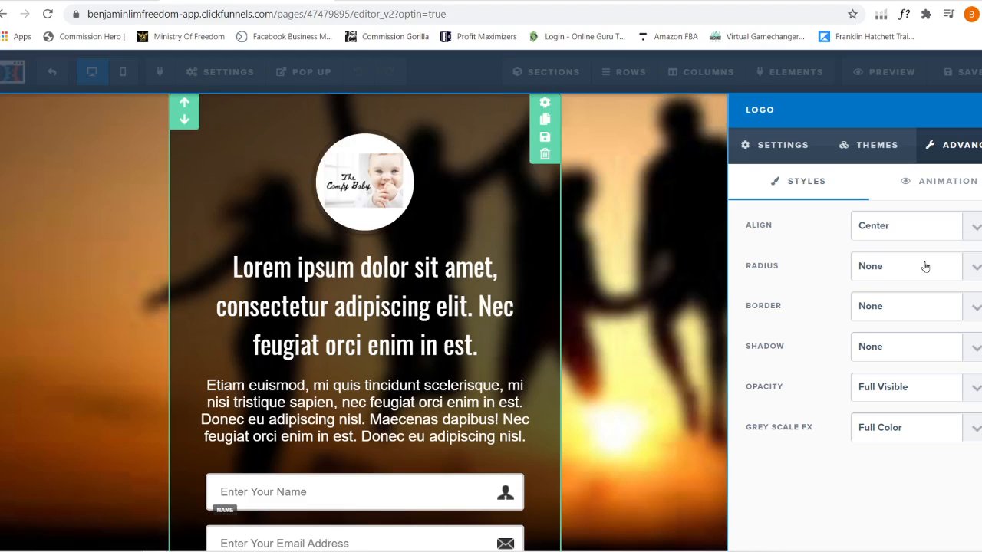
# Set the logo's radius to Circle, check the border options without choosing one, and close the logo settings
pyautogui.click(925, 266)
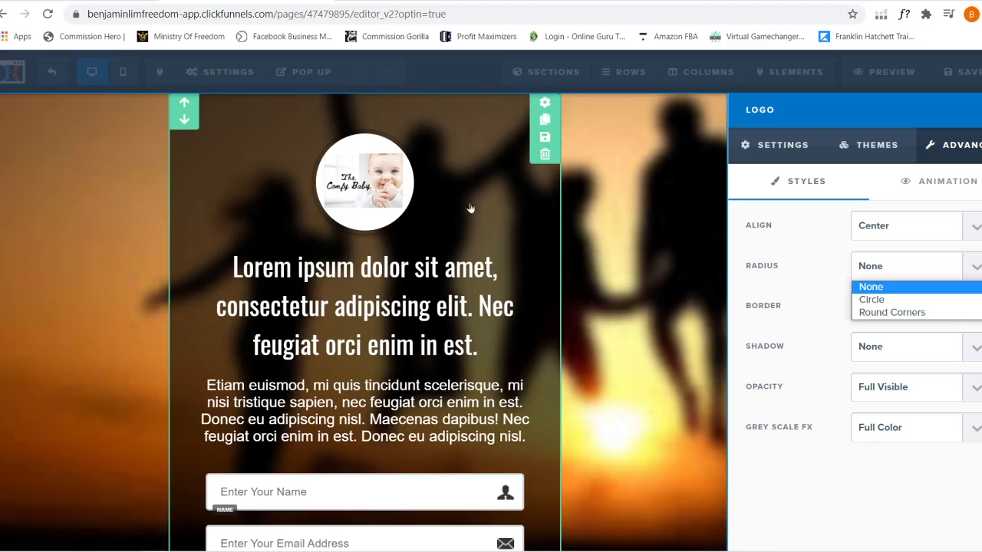
pyautogui.click(871, 300)
pyautogui.click(874, 269)
pyautogui.click(879, 284)
pyautogui.click(887, 268)
pyautogui.click(886, 293)
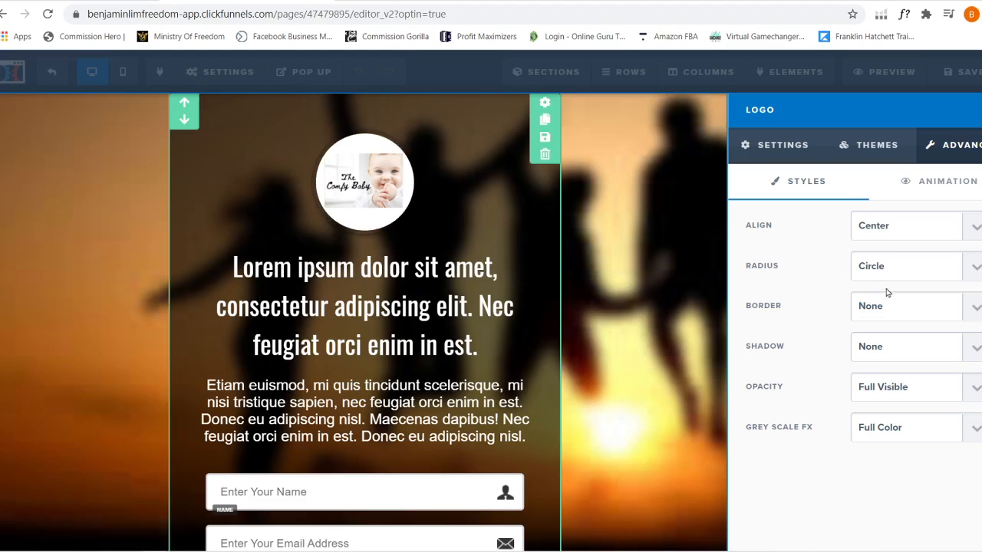
pyautogui.click(919, 315)
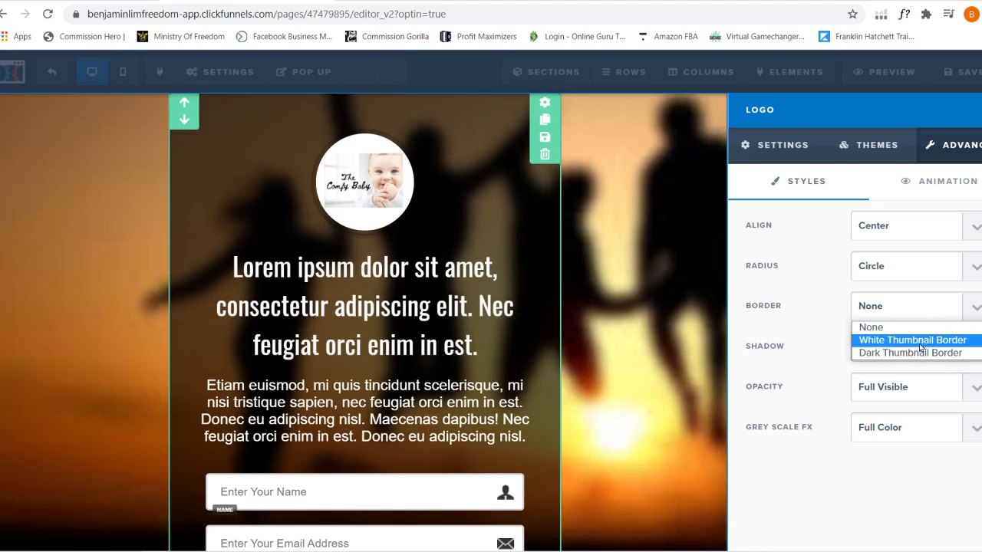
pyautogui.click(822, 336)
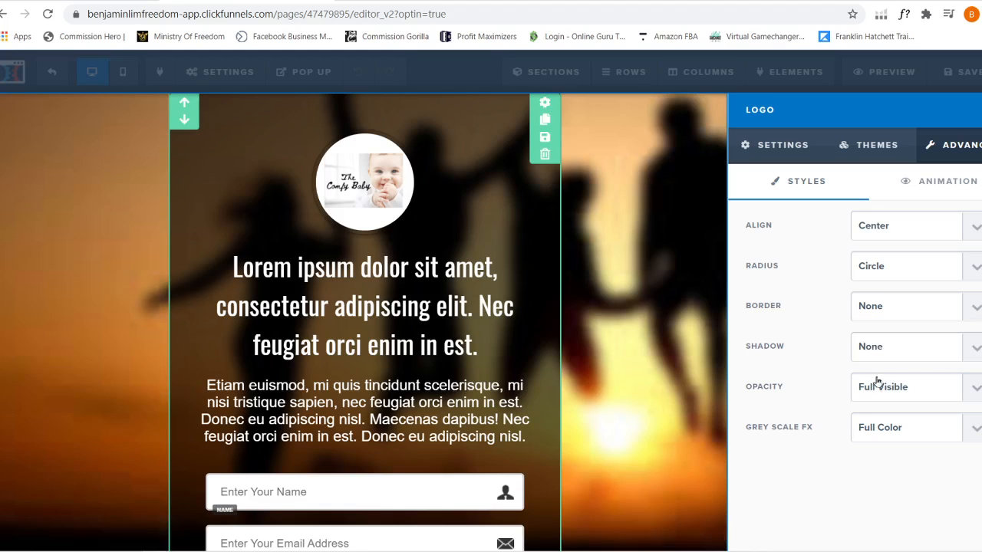
pyautogui.click(696, 137)
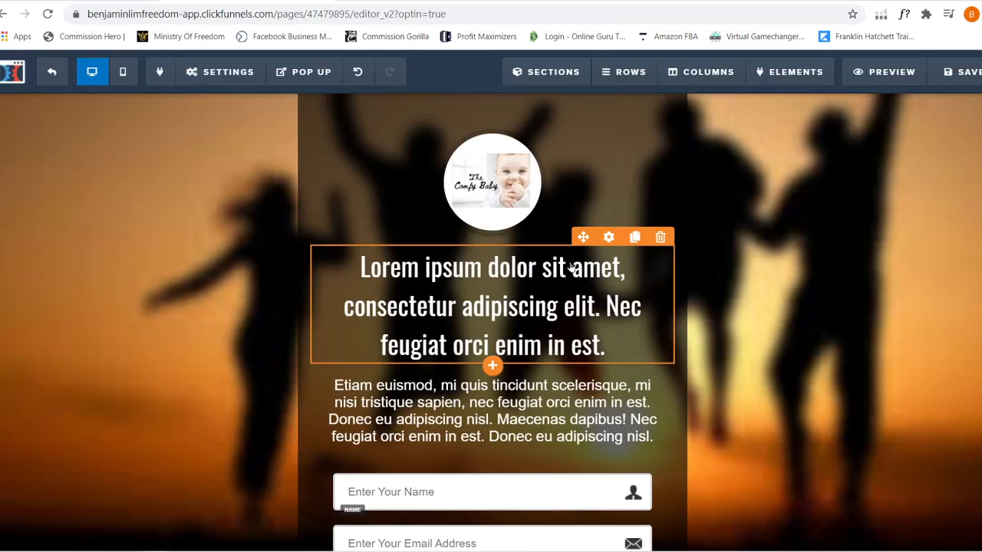
# Clear the placeholder Lorem ipsum text from the headline below the logo
pyautogui.click(512, 306)
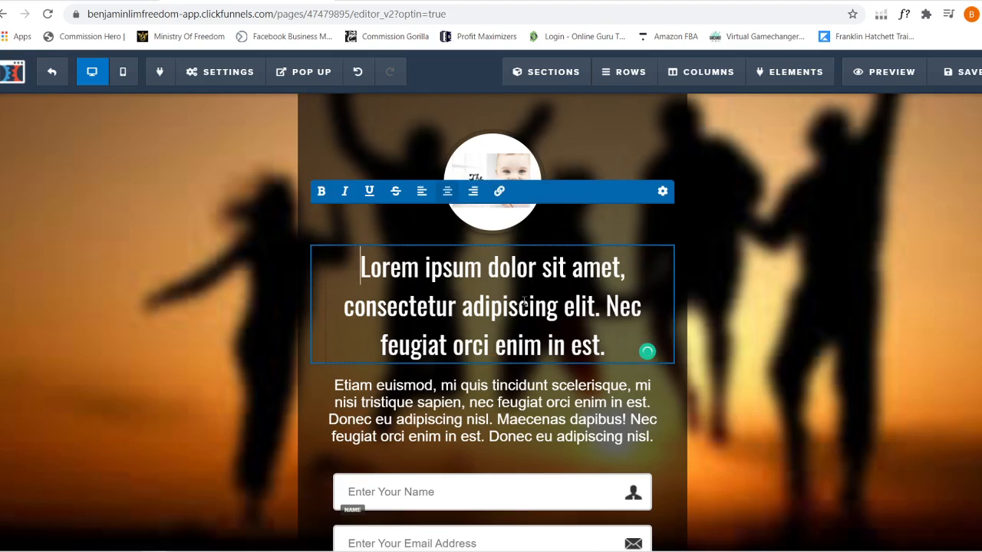
pyautogui.click(795, 303)
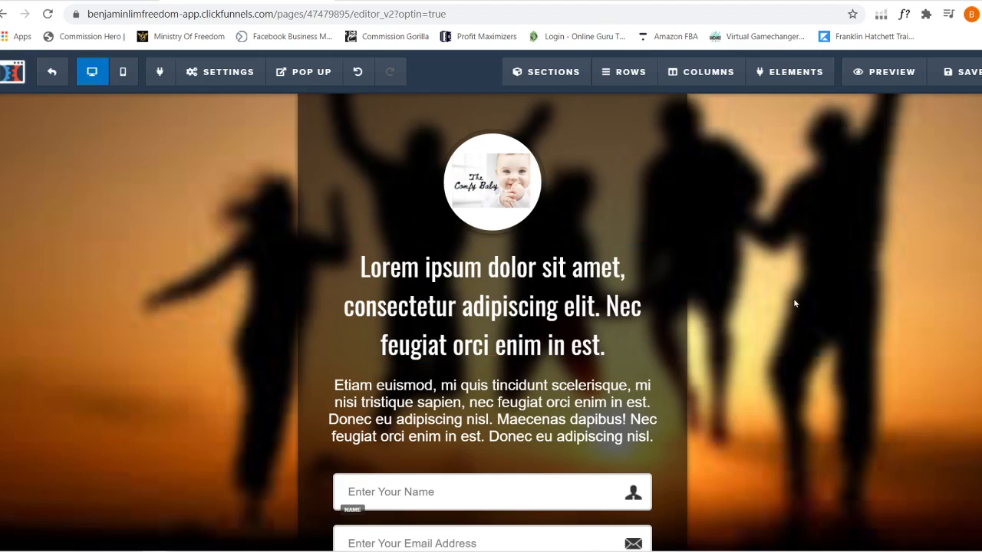
pyautogui.click(639, 290)
pyautogui.moveTo(615, 349); pyautogui.dragTo(421, 259)
pyautogui.press('BackSpace')
pyautogui.press('BackSpace')
pyautogui.press('BackSpace')
pyautogui.press('BackSpace')
pyautogui.press('BackSpace')
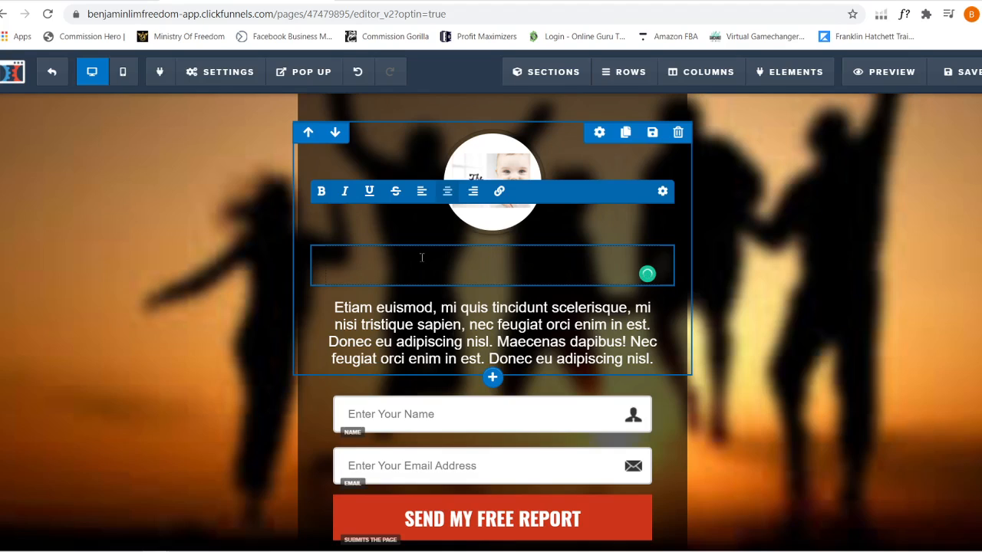
# Enter "Best Selling Baby Products at 50% Discount Now!" as the headline text and finish editing it
pyautogui.write('Best ')
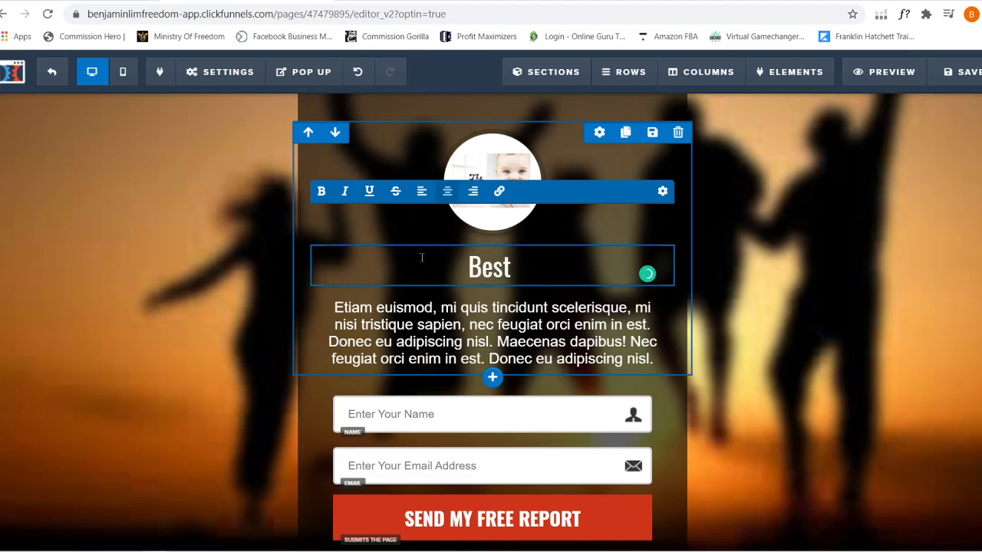
pyautogui.write('Se')
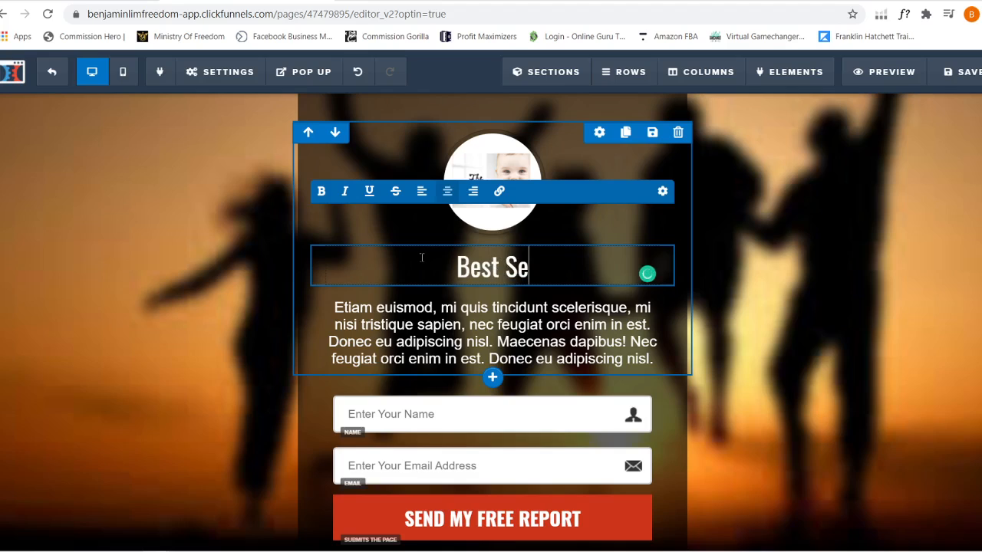
pyautogui.write('lling Baby')
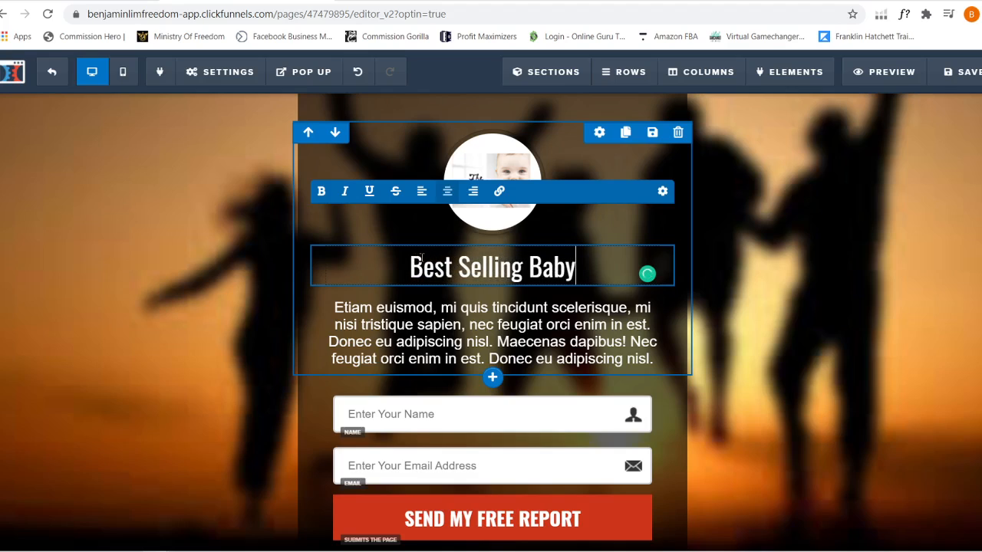
pyautogui.write(' Products a')
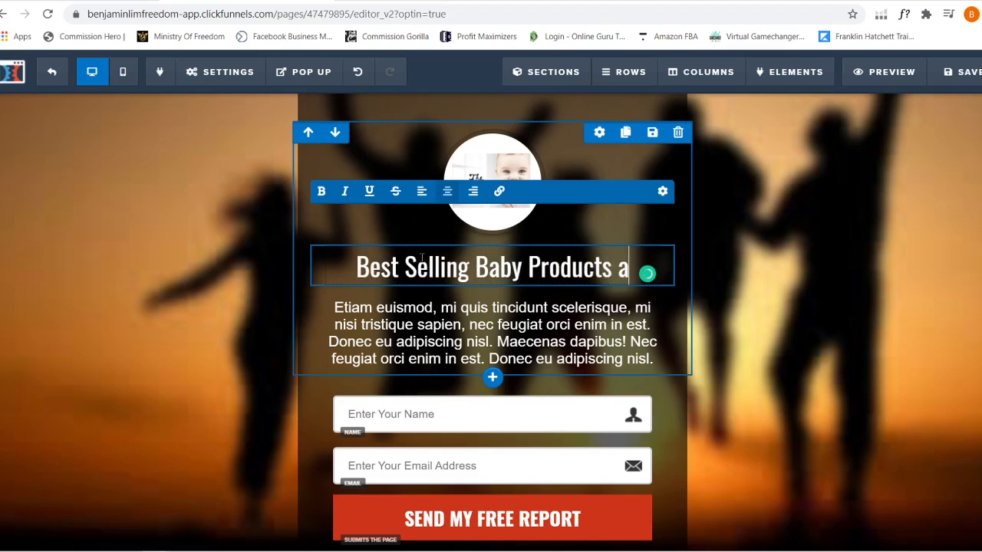
pyautogui.write('t 50%')
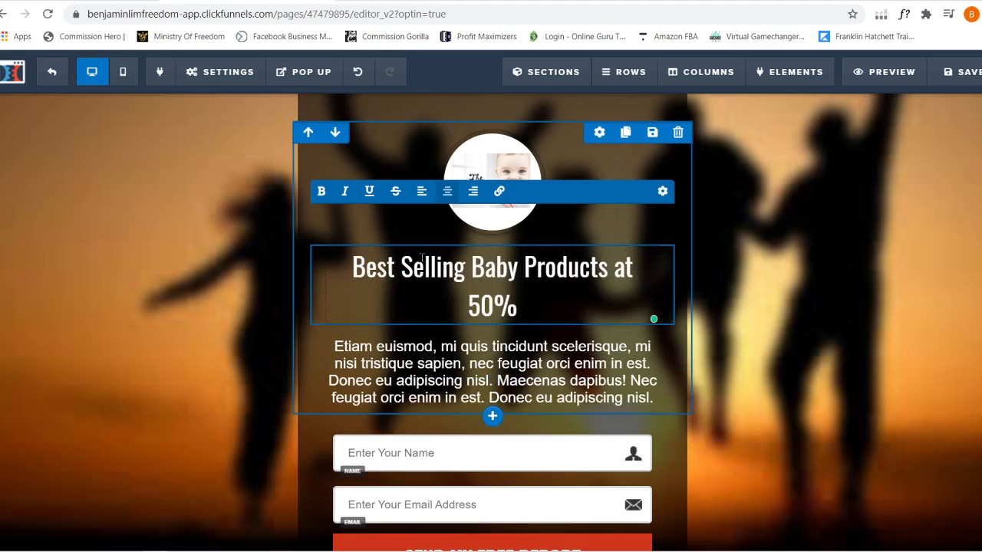
pyautogui.write(' Dido')
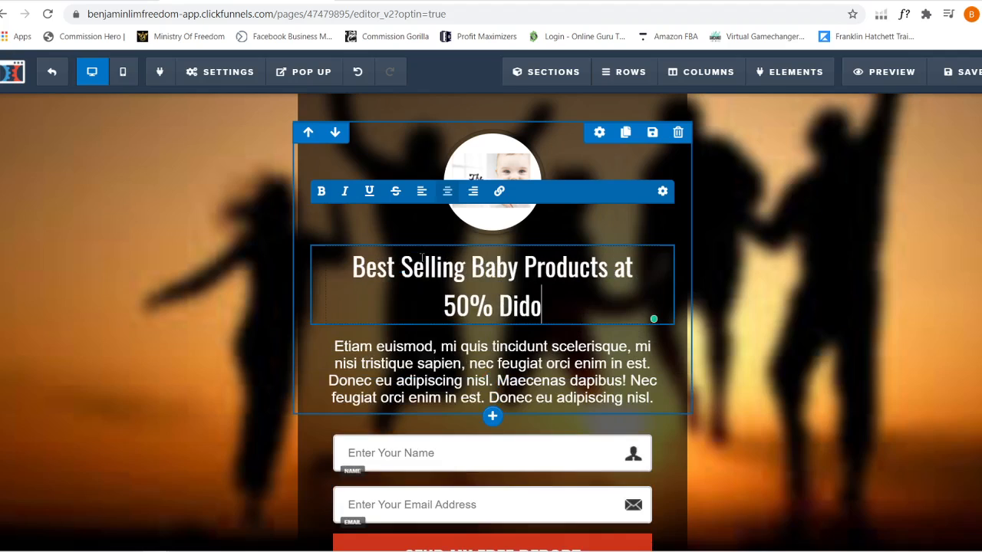
pyautogui.press('BackSpace')
pyautogui.press('BackSpace')
pyautogui.write('scount')
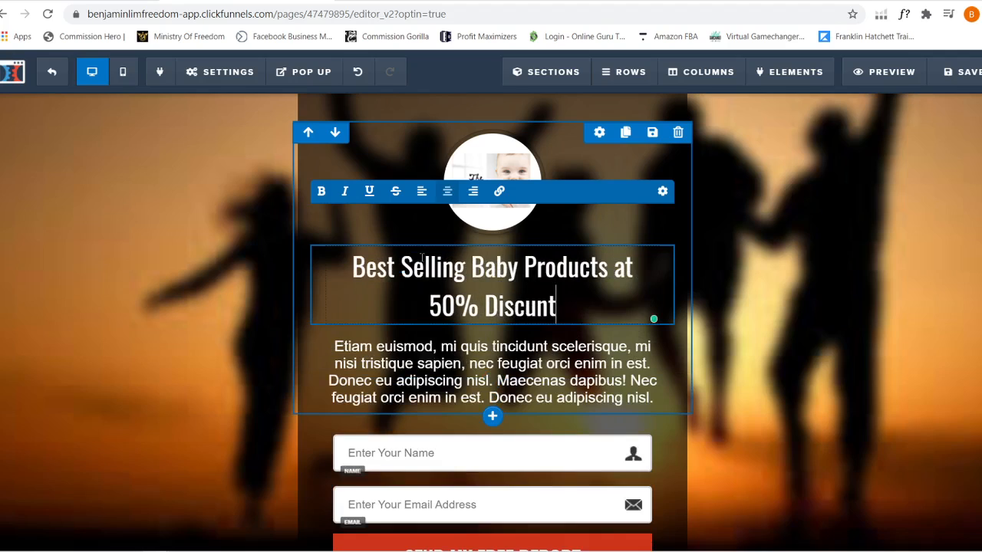
pyautogui.press('BackSpace')
pyautogui.press('BackSpace')
pyautogui.press('BackSpace')
pyautogui.press('BackSpace')
pyautogui.write('ount no')
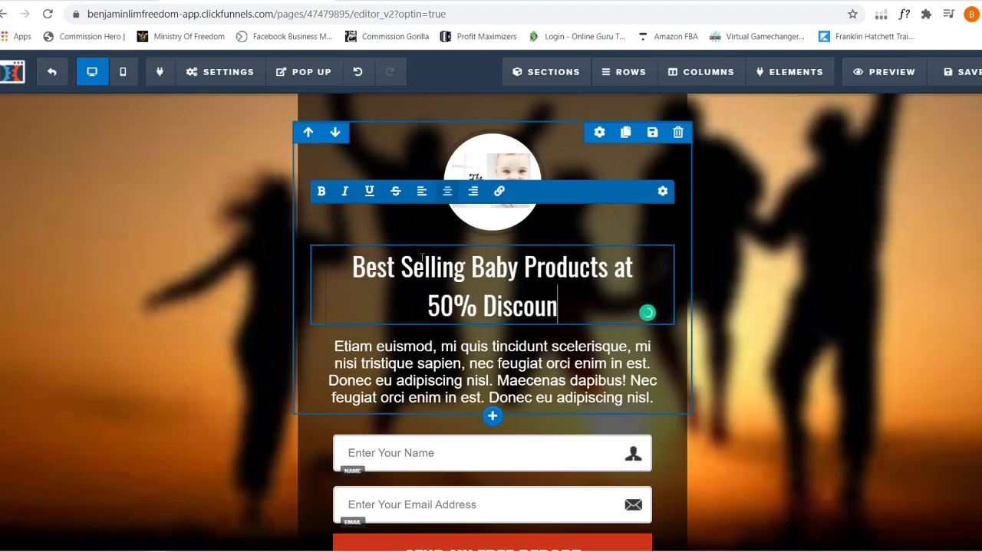
pyautogui.press('BackSpace')
pyautogui.press('BackSpace')
pyautogui.write('No')
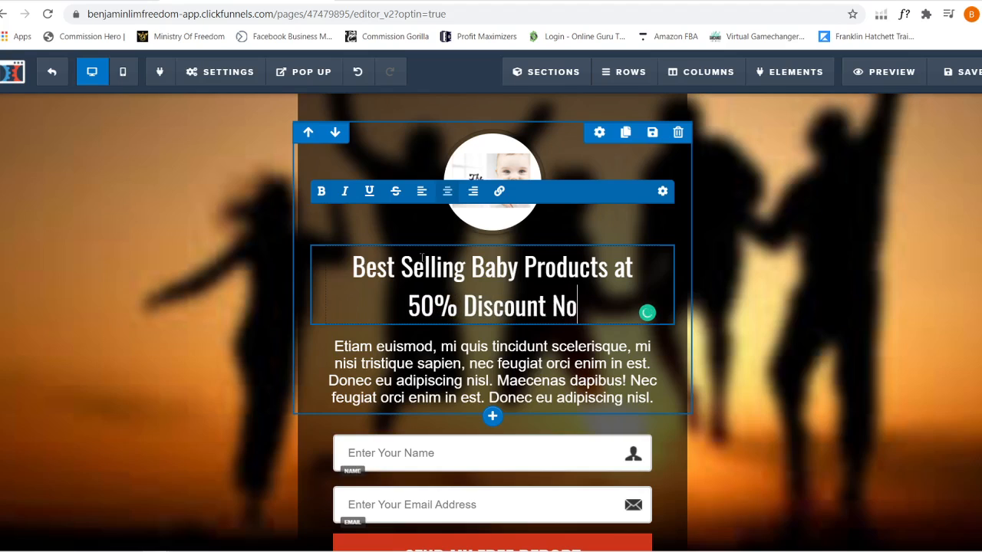
pyautogui.write('w!')
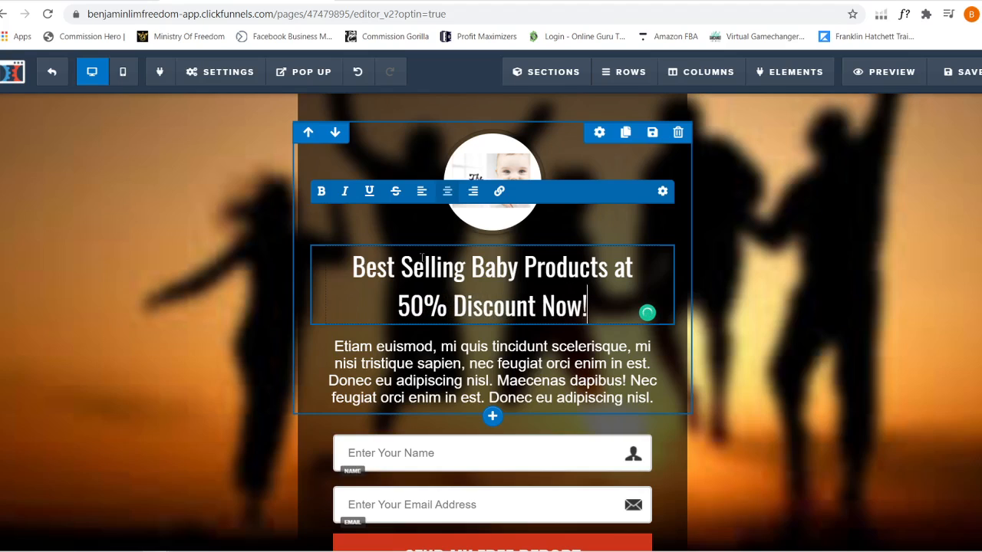
pyautogui.click(731, 264)
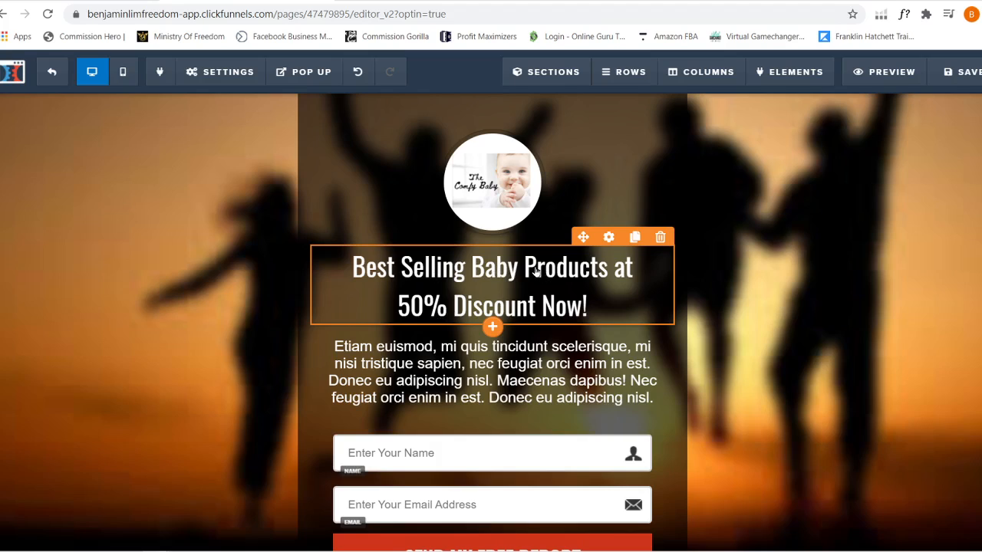
# Make the words "50% Discount Now!" in the headline bold
pyautogui.click(597, 301)
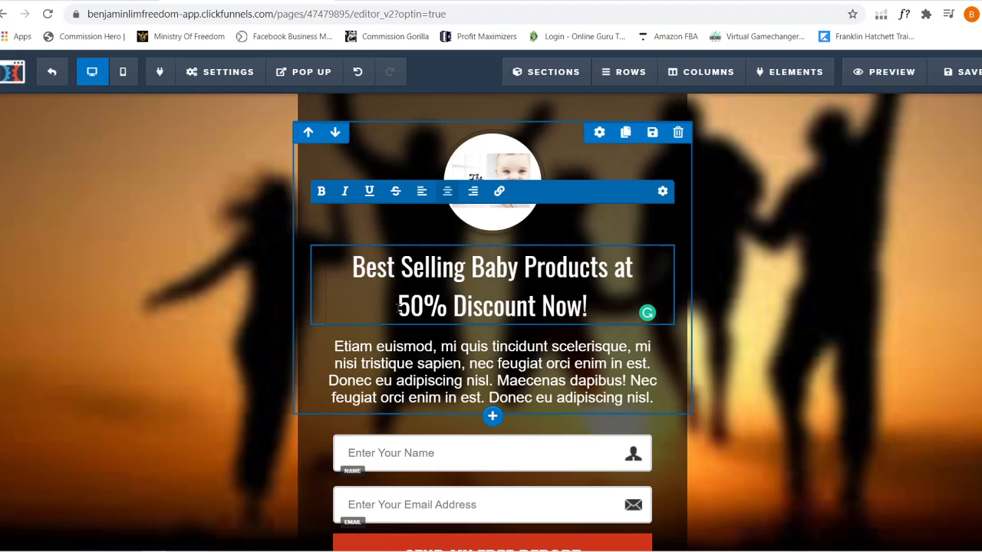
pyautogui.moveTo(398, 307); pyautogui.dragTo(588, 306)
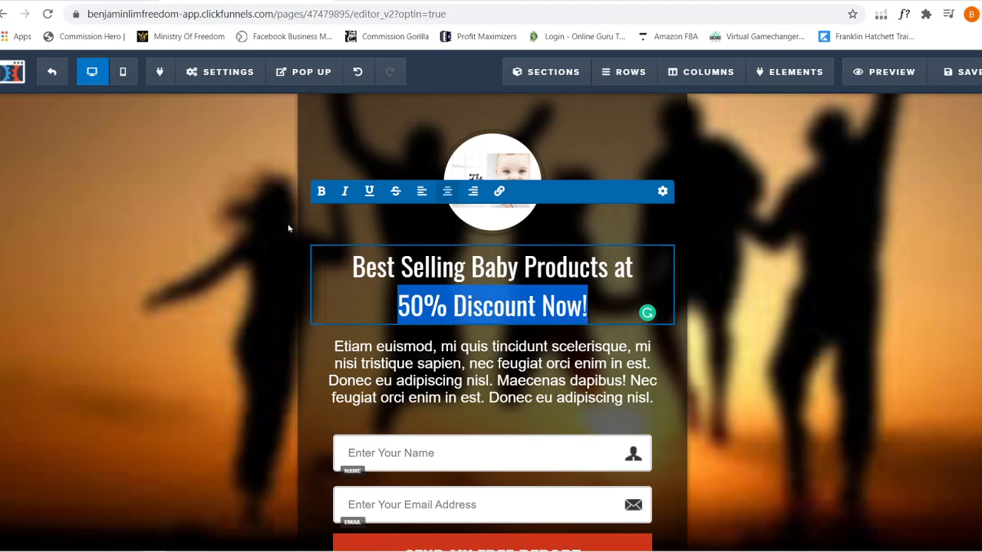
pyautogui.click(322, 191)
pyautogui.click(735, 286)
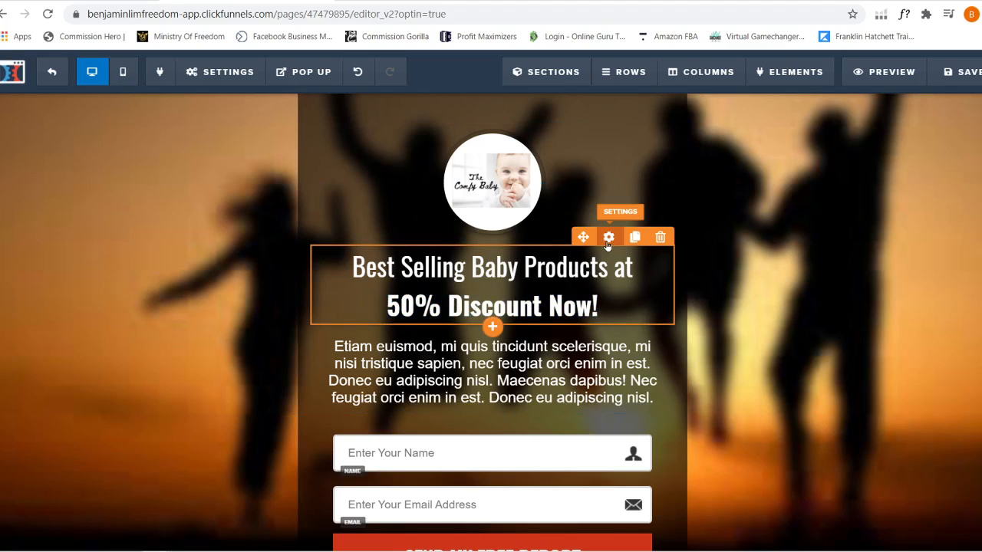
# Try yellow, #888888 and #606060 as the headline's text color, and set it back to #ffffff
pyautogui.click(607, 237)
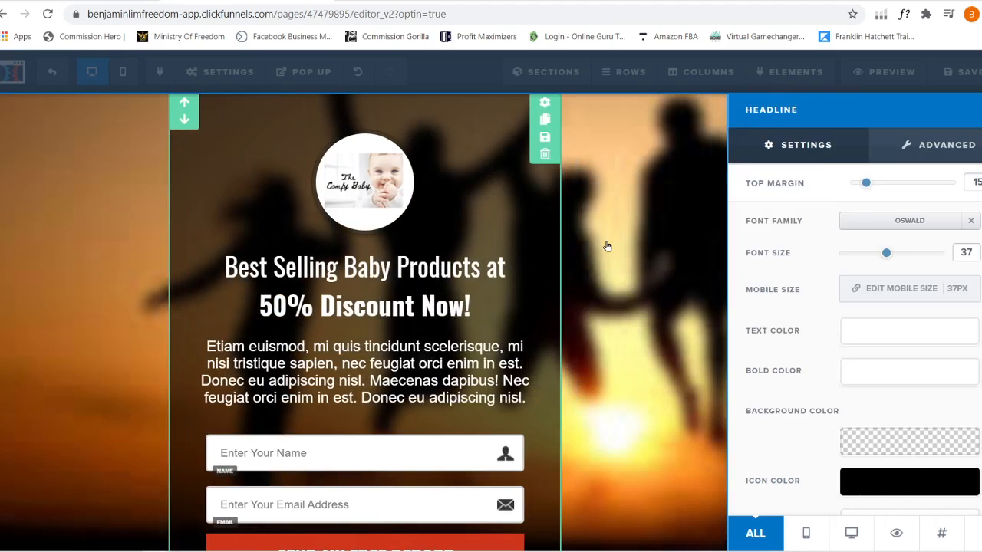
pyautogui.click(859, 338)
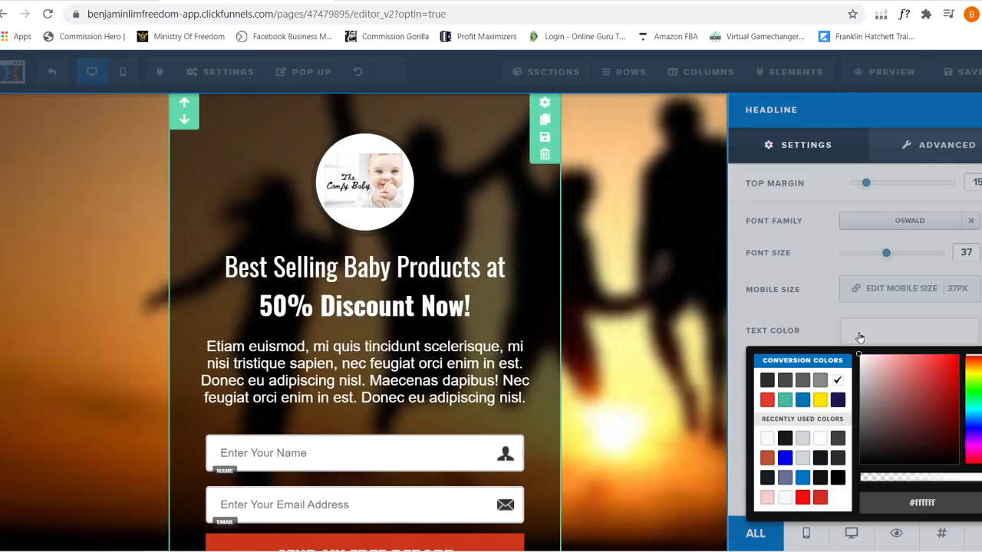
pyautogui.click(821, 399)
pyautogui.click(820, 381)
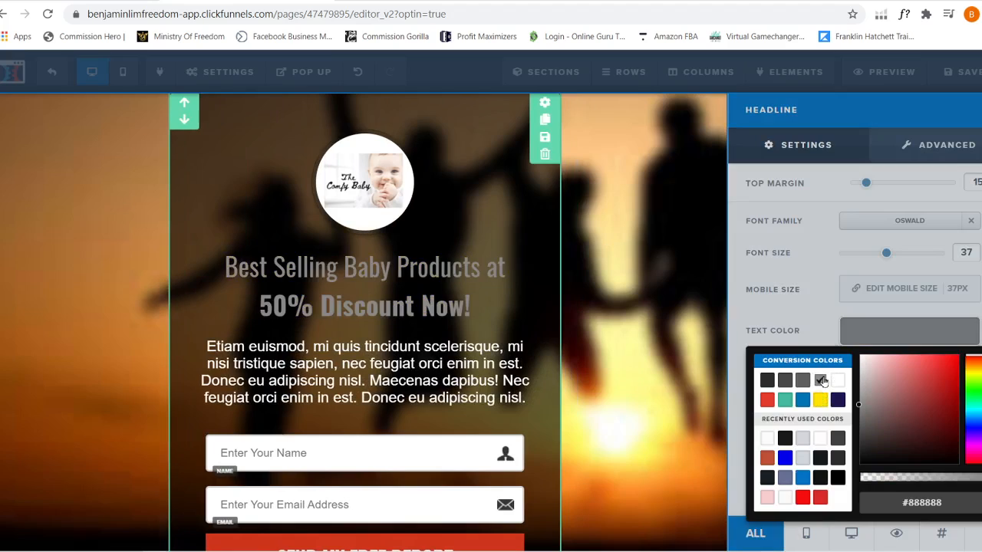
pyautogui.click(801, 383)
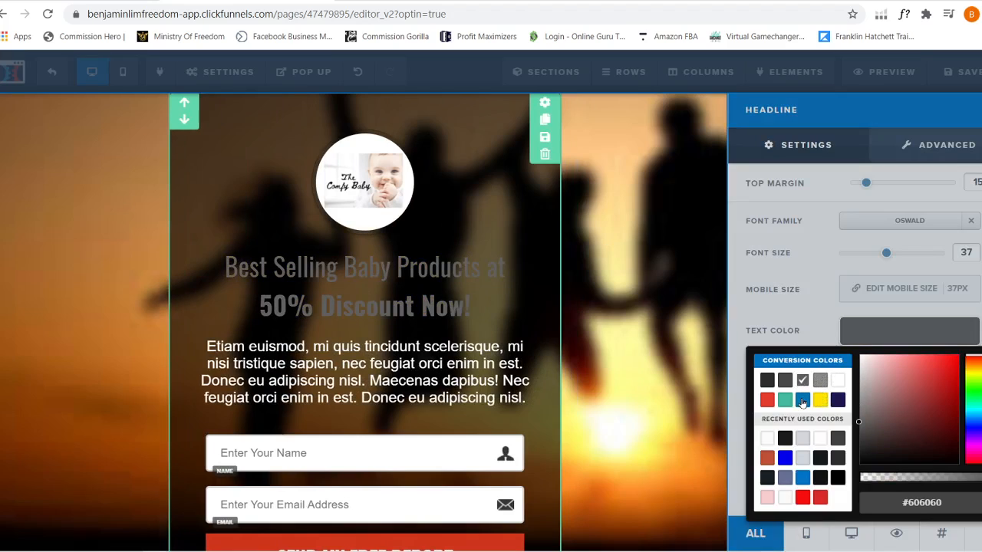
pyautogui.click(837, 381)
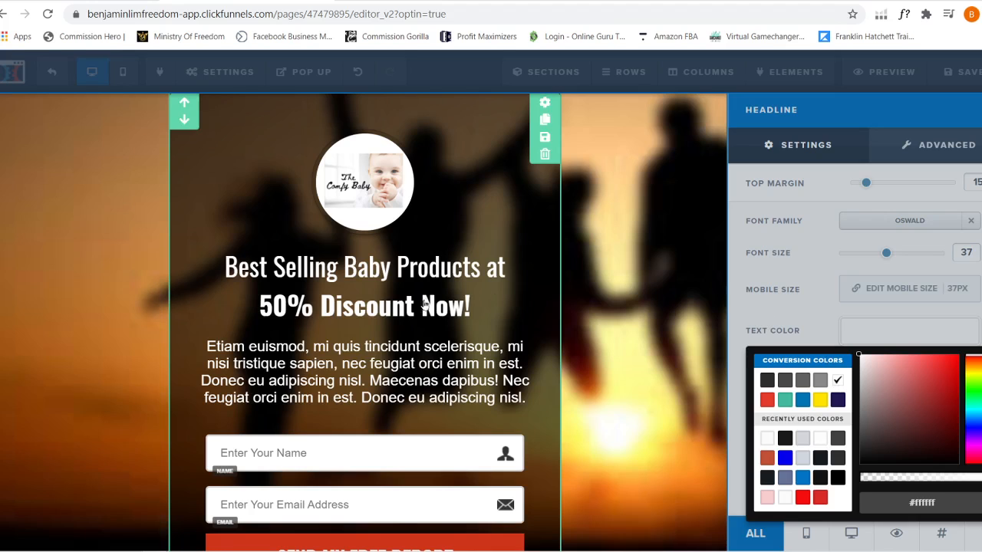
pyautogui.click(660, 303)
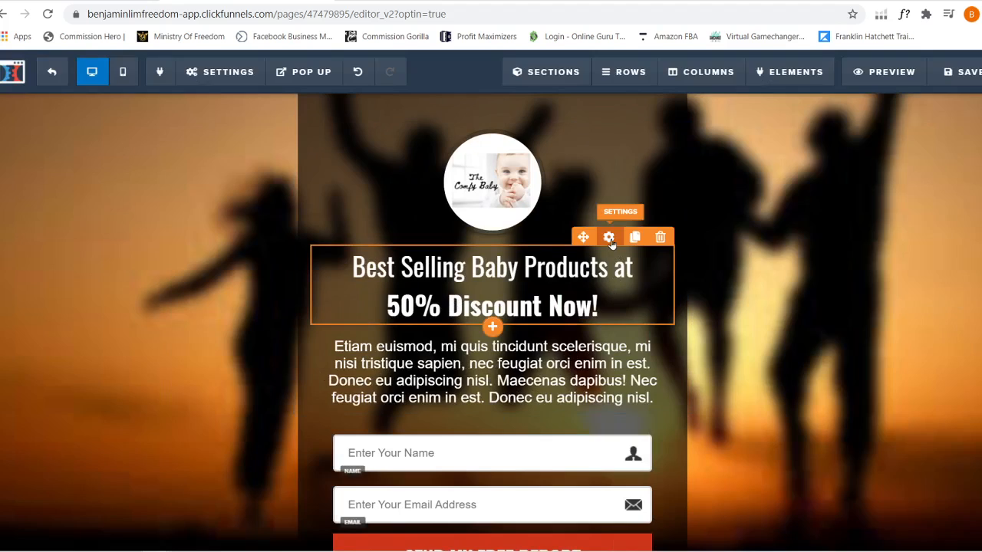
# Set the headline's bold color to bright red and check the result in the headline settings
pyautogui.click(611, 239)
pyautogui.click(889, 374)
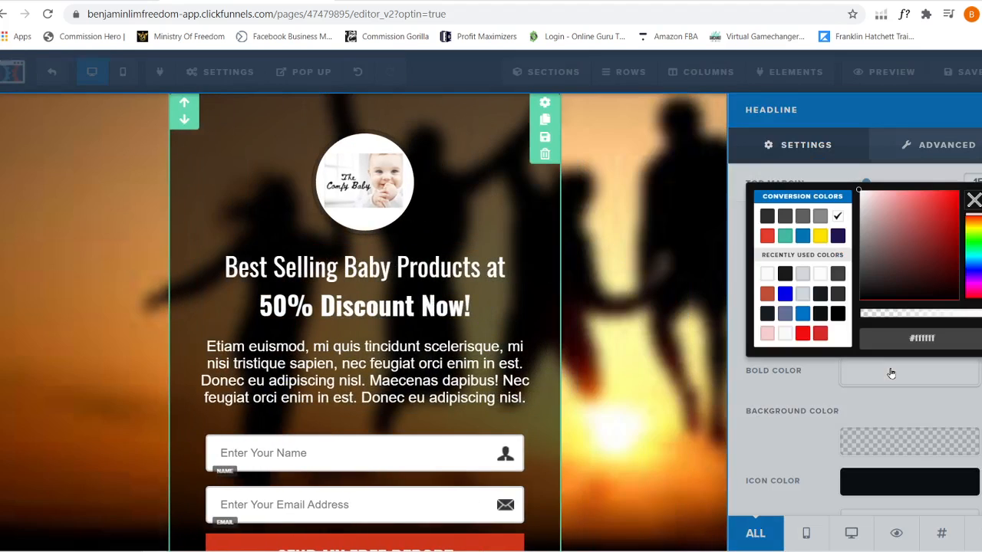
pyautogui.click(800, 334)
pyautogui.click(639, 333)
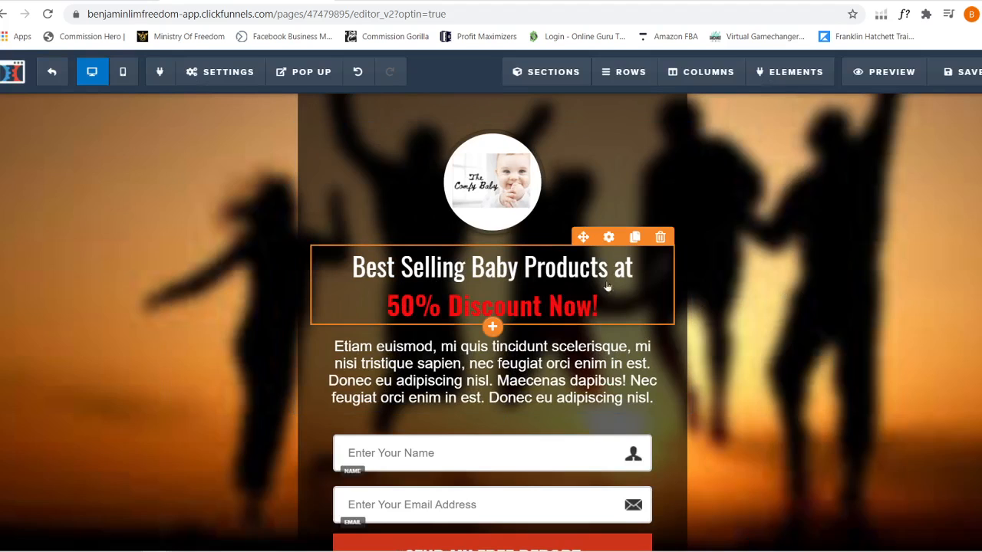
pyautogui.click(609, 238)
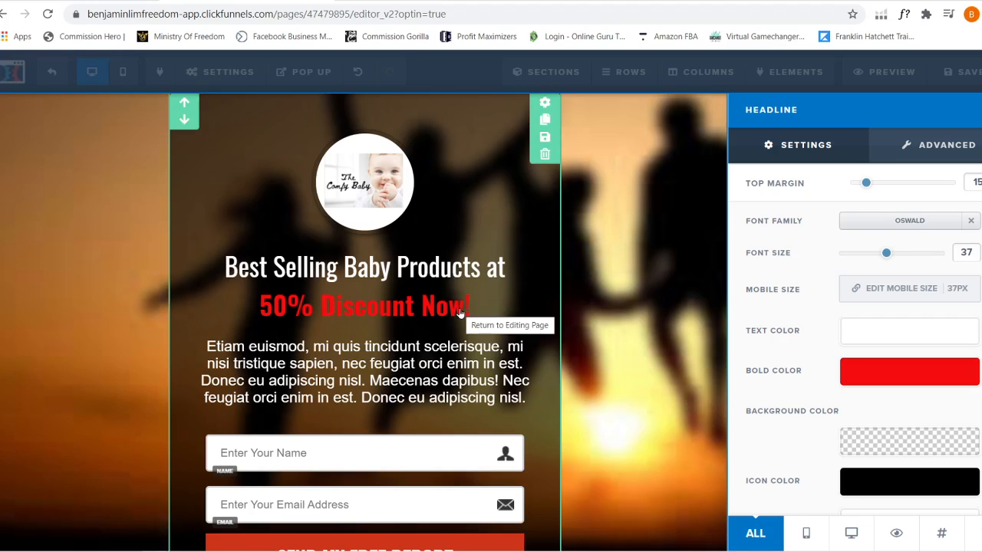
pyautogui.click(618, 346)
# Delete the placeholder paragraph below the headline
pyautogui.click(537, 380)
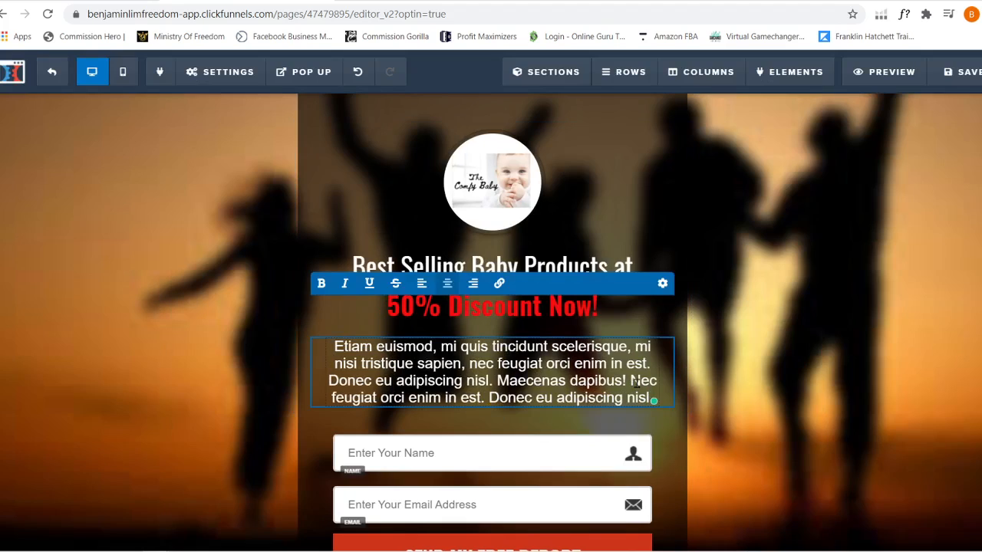
pyautogui.click(840, 383)
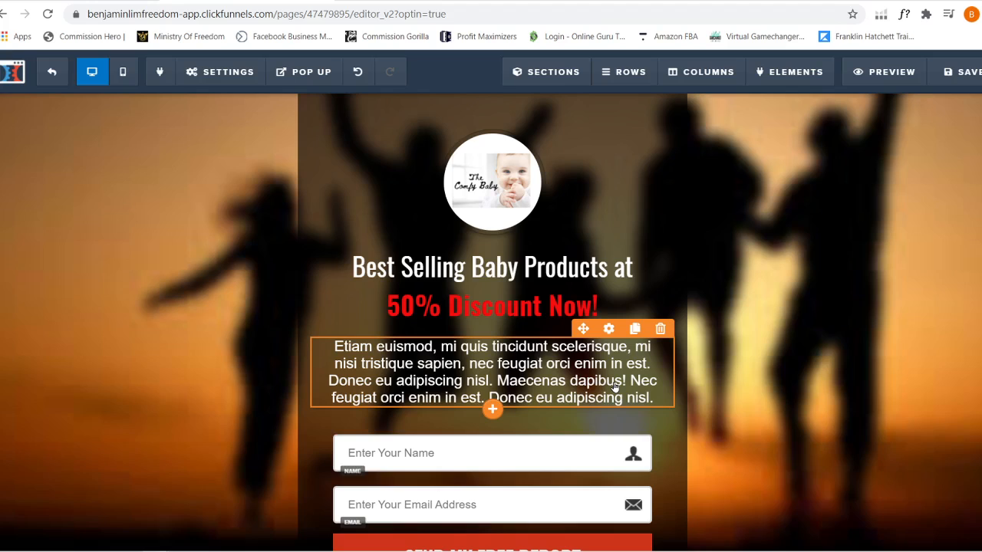
pyautogui.click(661, 331)
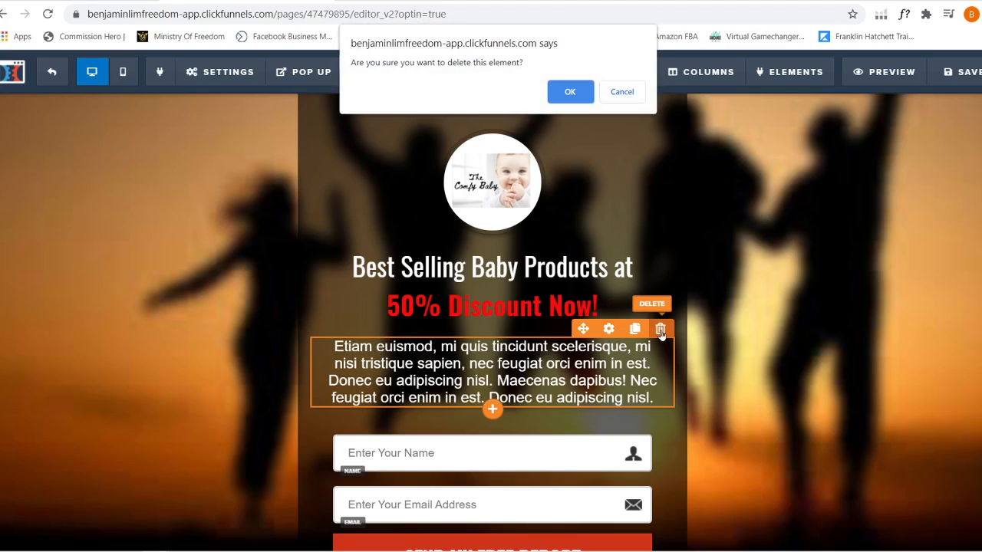
pyautogui.click(569, 92)
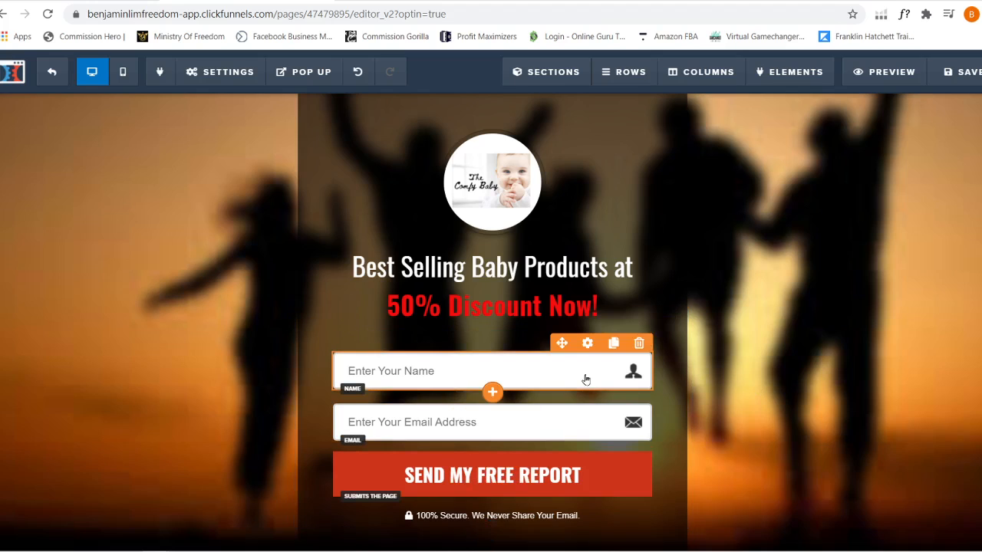
# Change the name field's placeholder text to "Enter Your First Name" and make the field Required
pyautogui.click(587, 344)
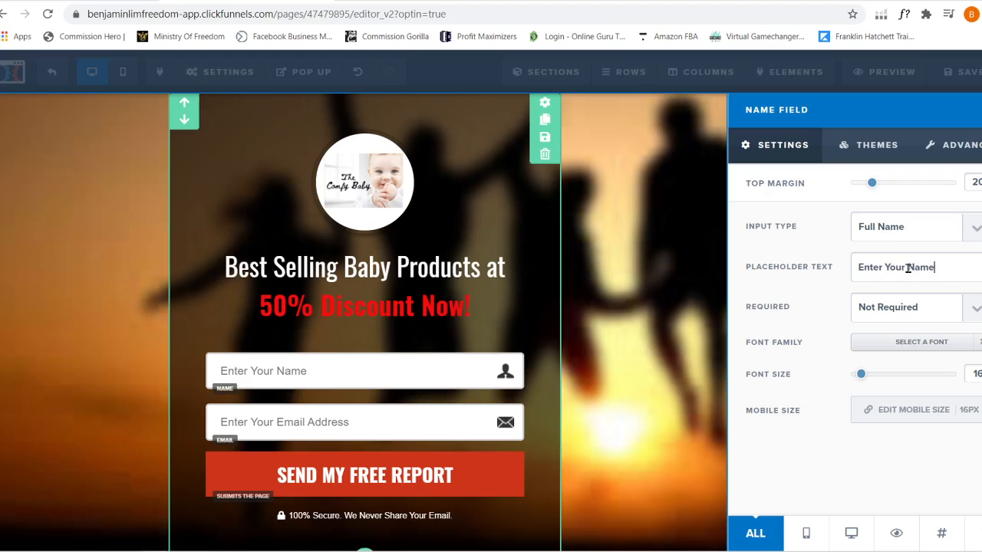
pyautogui.write('First')
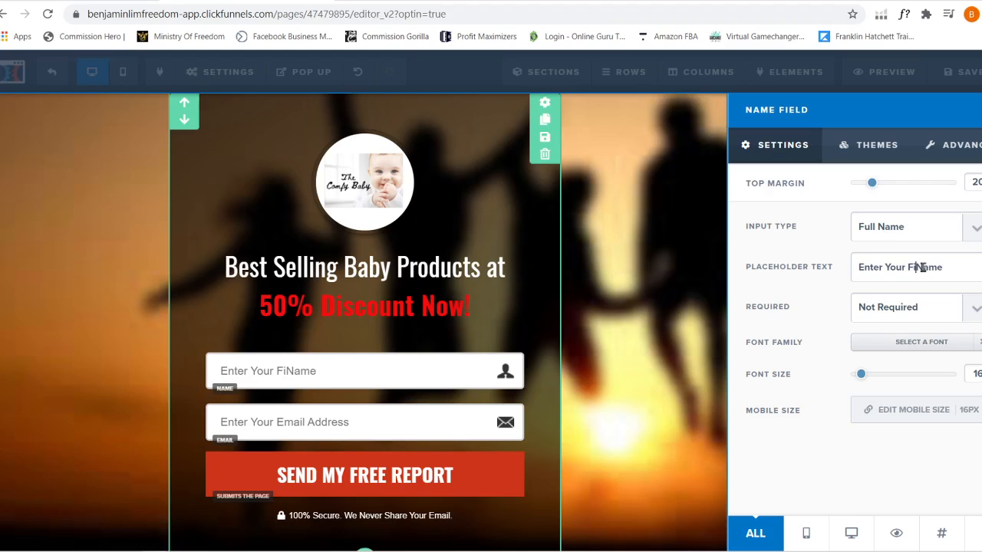
pyautogui.click(907, 311)
pyautogui.click(906, 339)
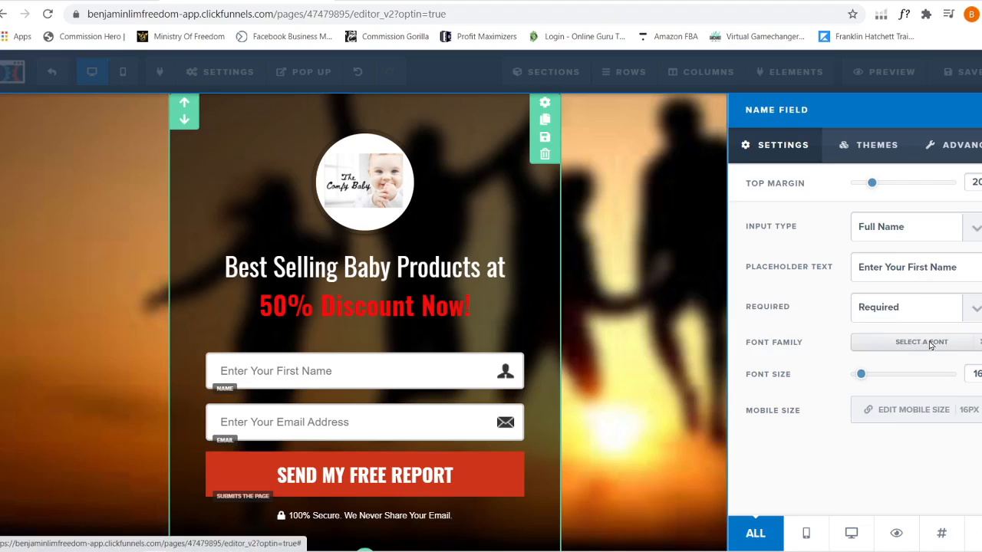
# Try Oswald and Roboto as the name field's font and enlarge its text to size 24
pyautogui.click(930, 345)
pyautogui.click(894, 339)
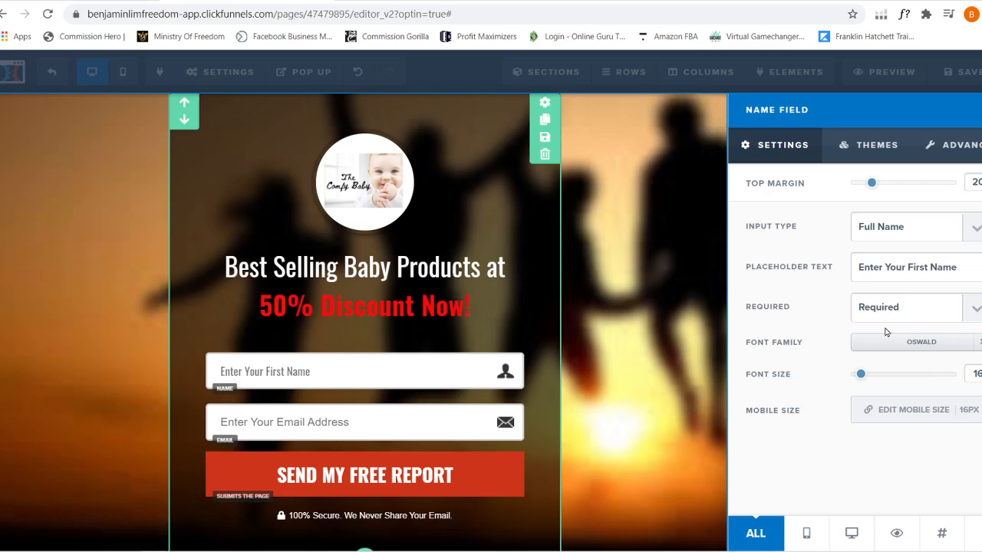
pyautogui.click(928, 345)
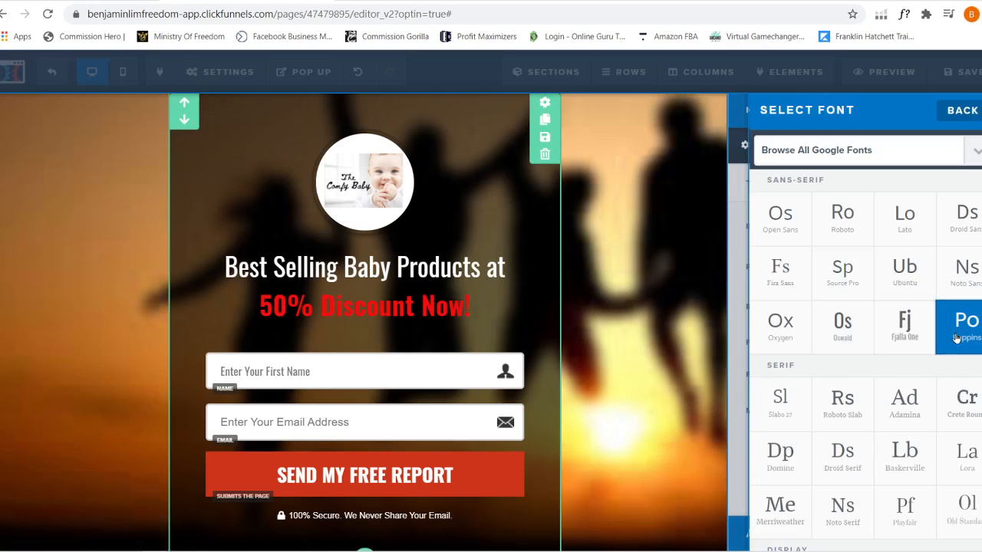
pyautogui.click(843, 217)
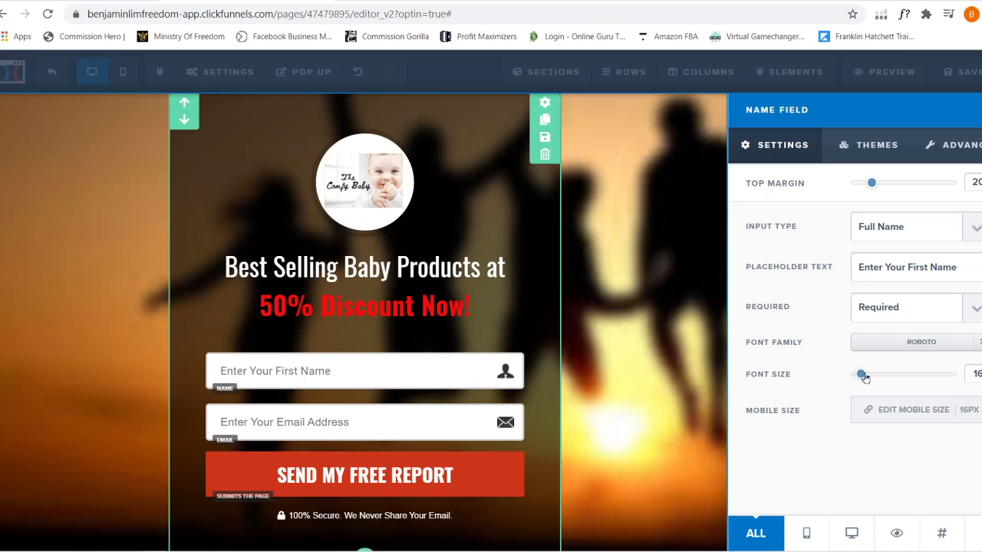
pyautogui.moveTo(863, 376)
pyautogui.mouseDown()
pyautogui.moveTo(911, 375)
pyautogui.moveTo(876, 376)
pyautogui.mouseUp()
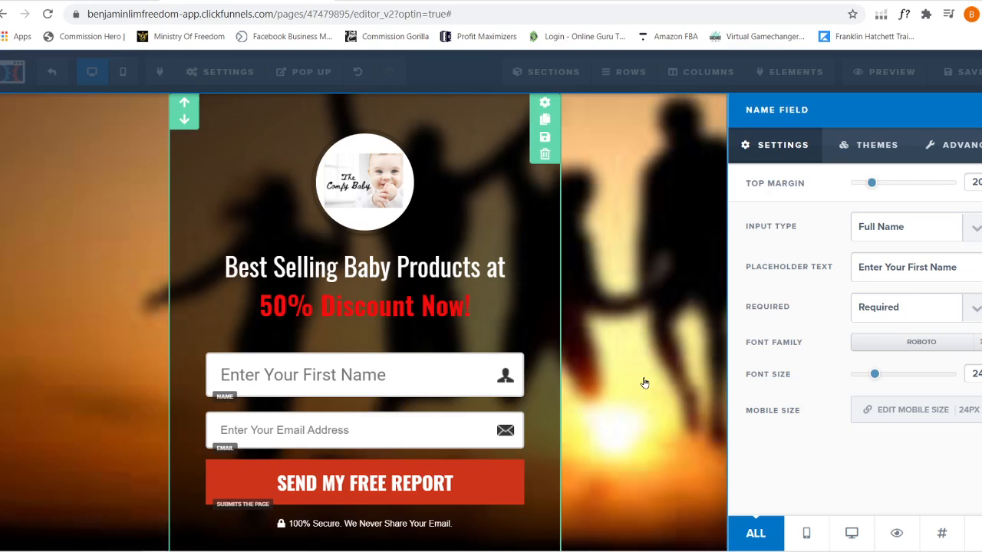
# Apply a plain white preset theme without an icon to the name field and look over its advanced styles
pyautogui.click(851, 153)
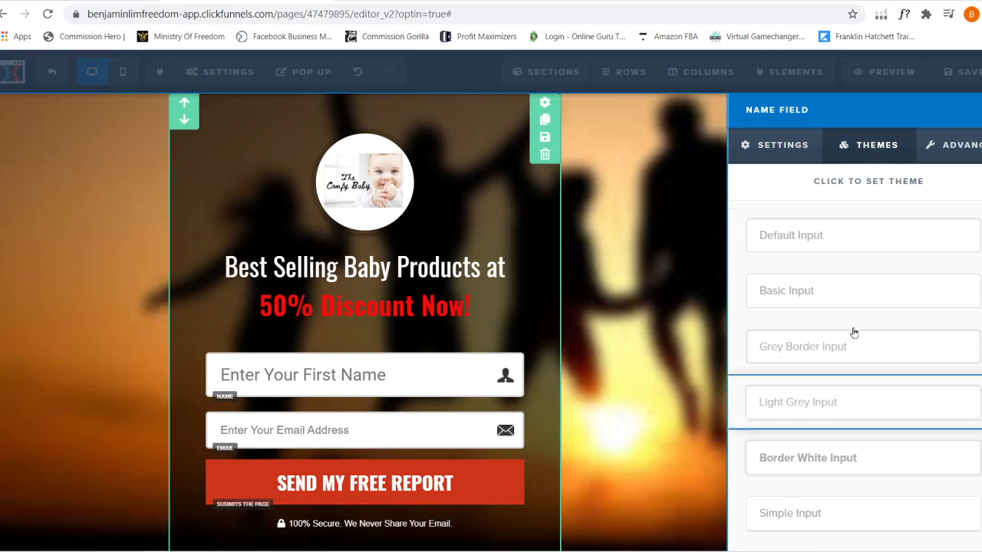
pyautogui.click(849, 460)
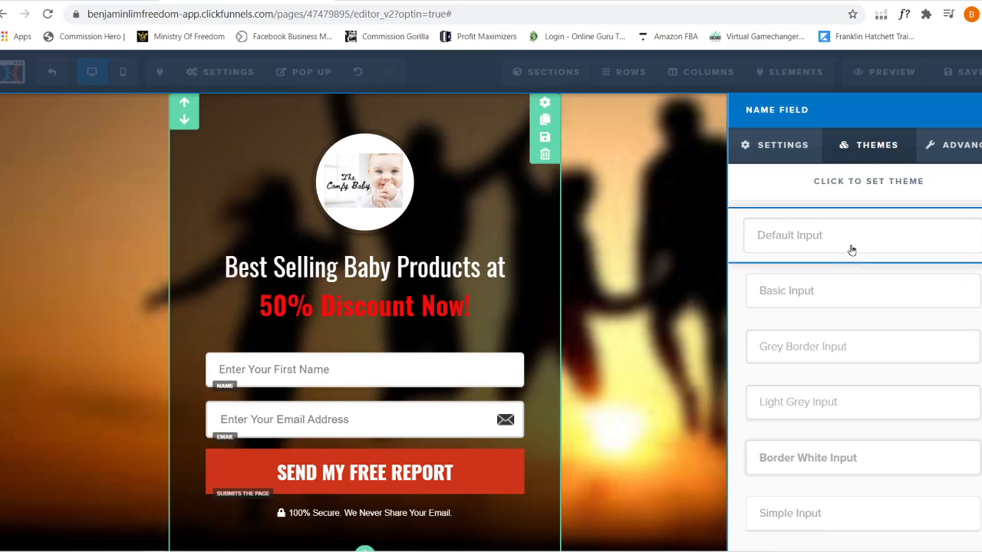
pyautogui.click(953, 145)
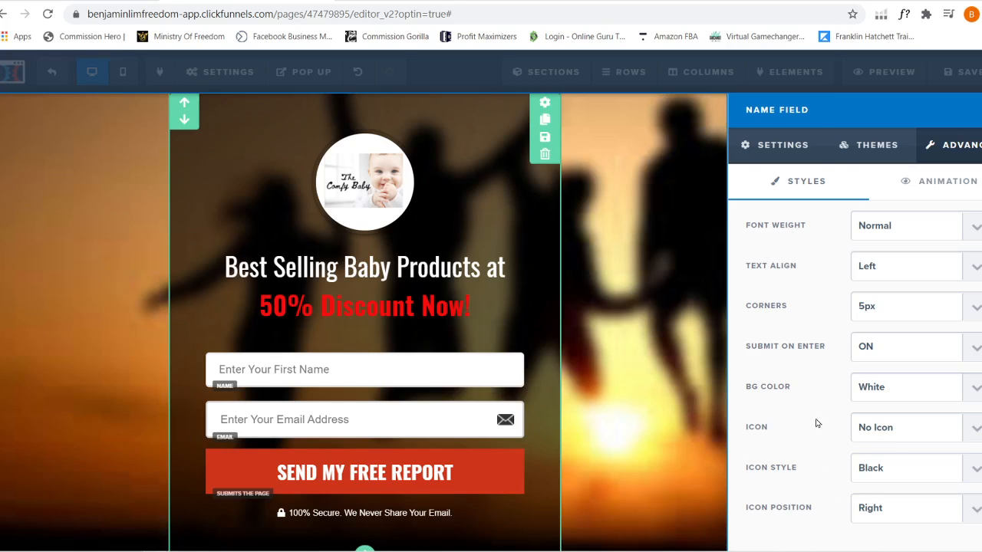
pyautogui.click(812, 154)
pyautogui.click(714, 181)
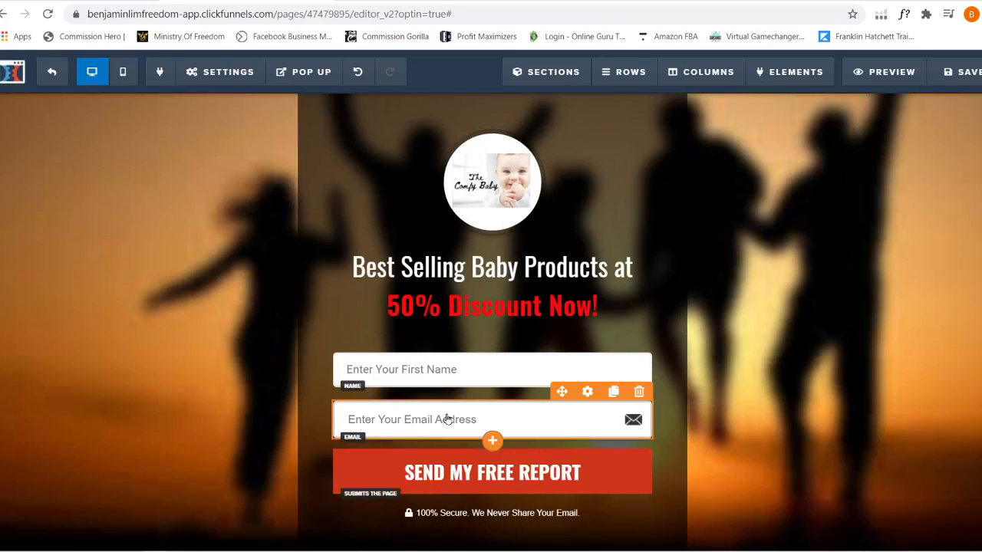
# Change the email field's placeholder text to "Enter Your Best Email"
pyautogui.click(589, 392)
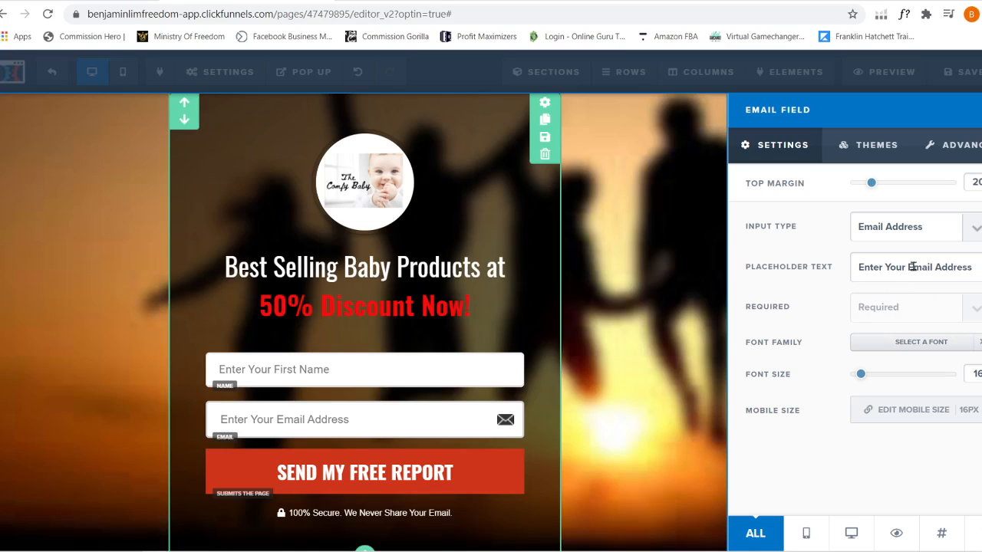
pyautogui.write('Best')
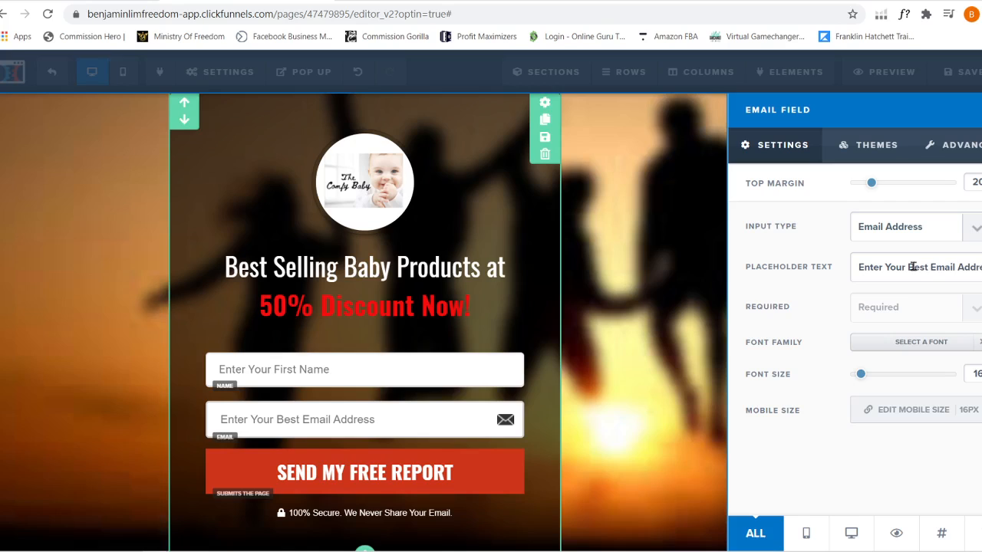
pyautogui.doubleClick(958, 267)
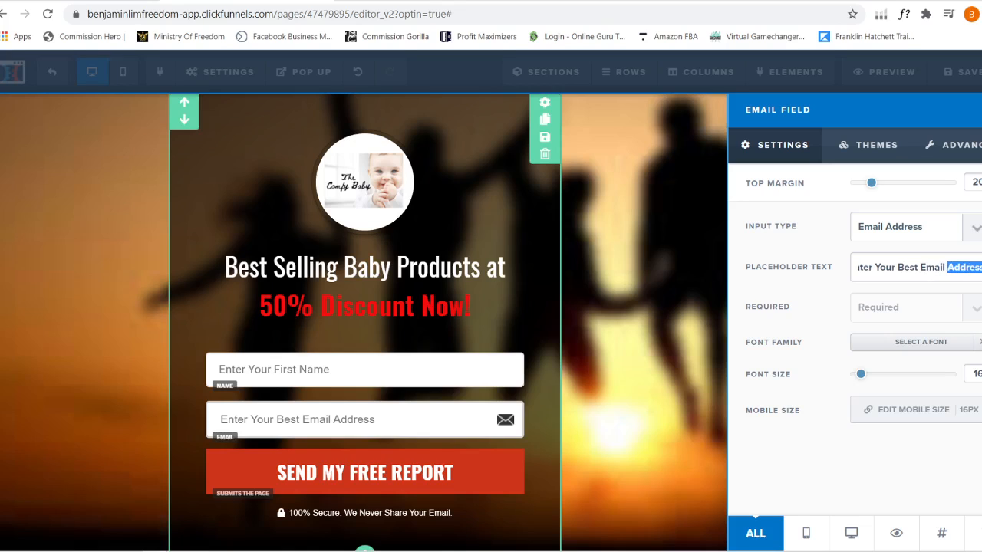
pyautogui.press('BackSpace')
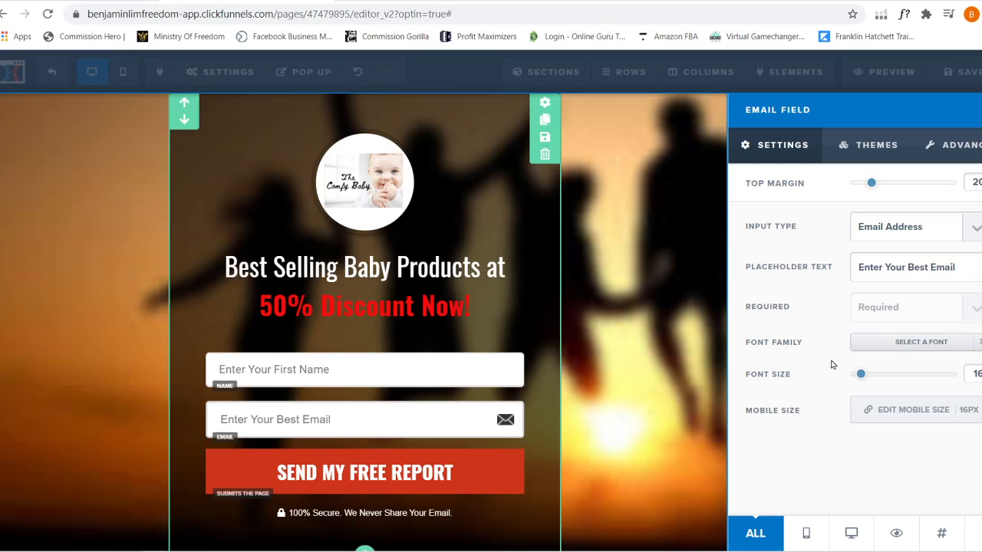
pyautogui.moveTo(861, 373)
pyautogui.mouseDown()
pyautogui.moveTo(870, 374)
pyautogui.moveTo(861, 378)
pyautogui.mouseUp()
pyautogui.click(675, 174)
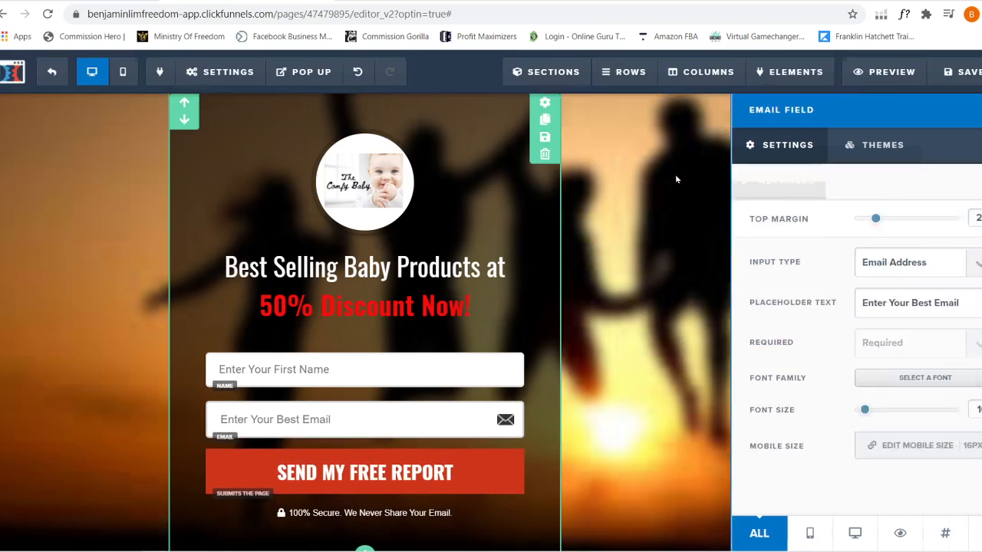
# Review the available actions for the SEND MY FREE REPORT button and set its font size to 28
pyautogui.scroll(-1, 522, 362)
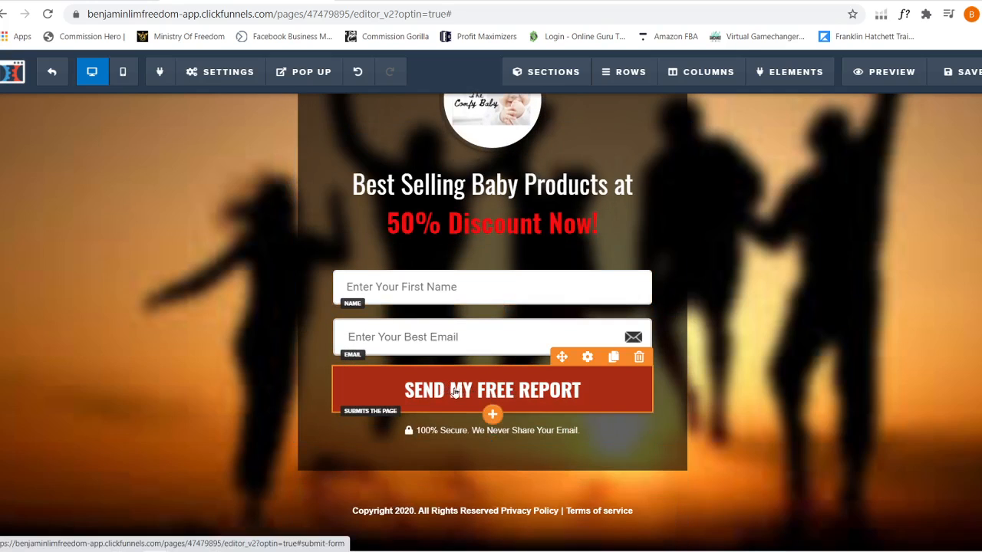
pyautogui.click(586, 358)
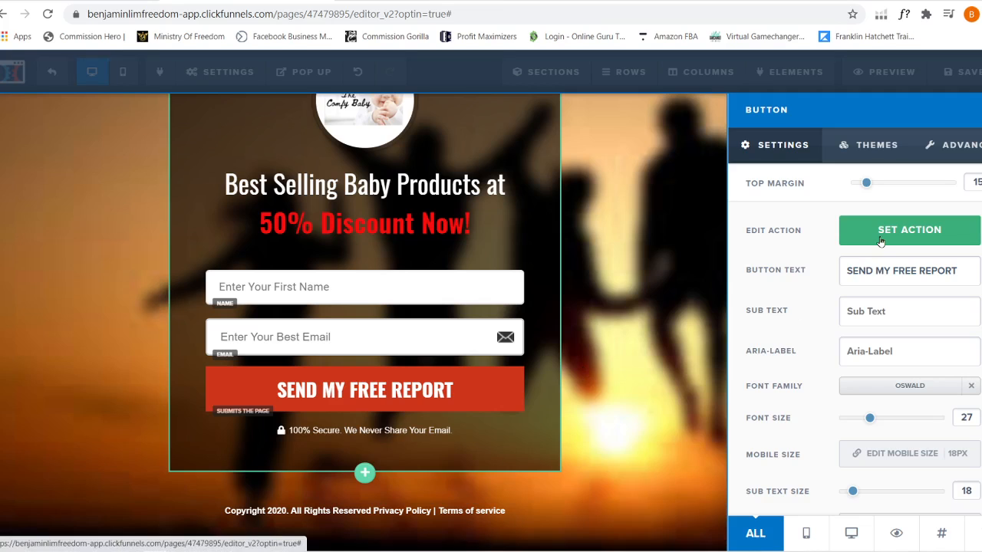
pyautogui.click(880, 241)
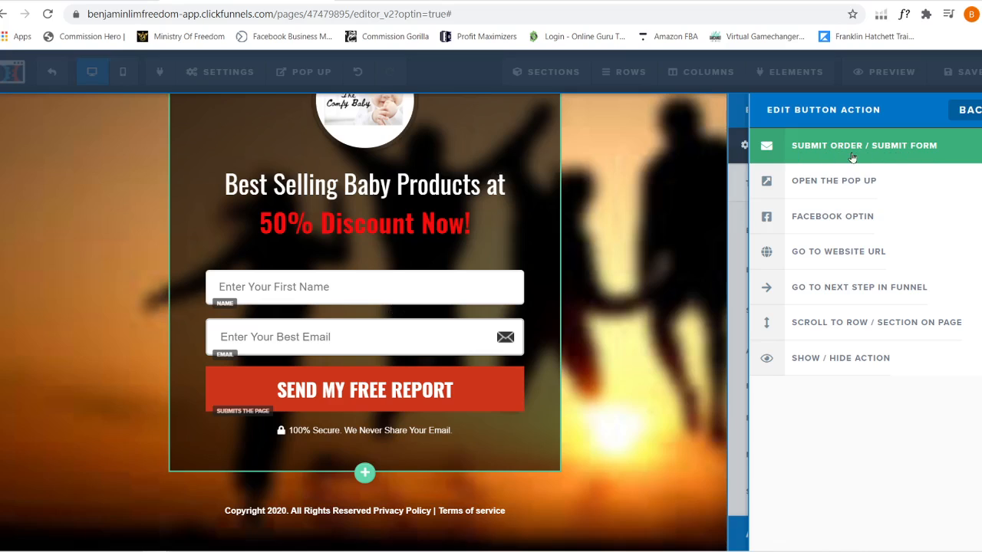
pyautogui.click(967, 113)
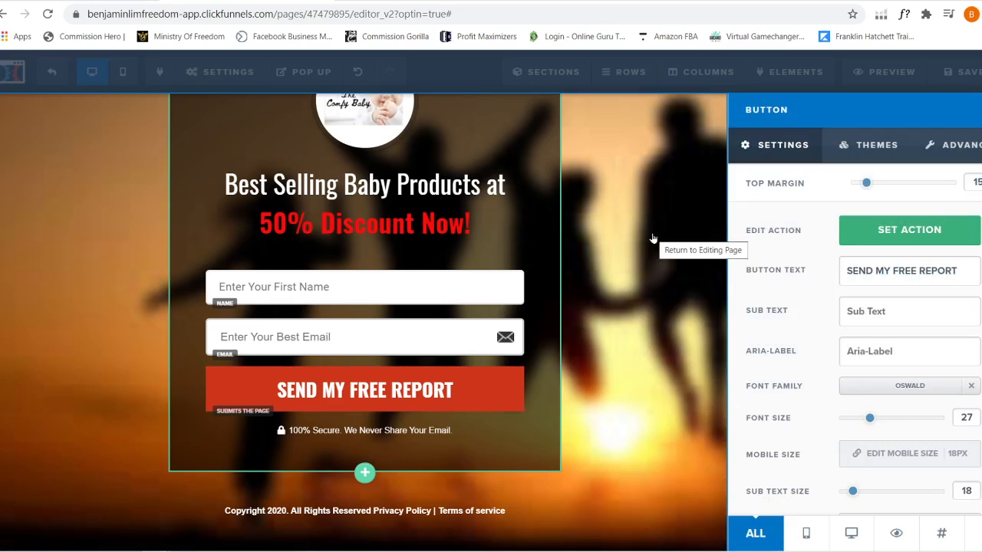
pyautogui.moveTo(873, 424); pyautogui.dragTo(868, 421)
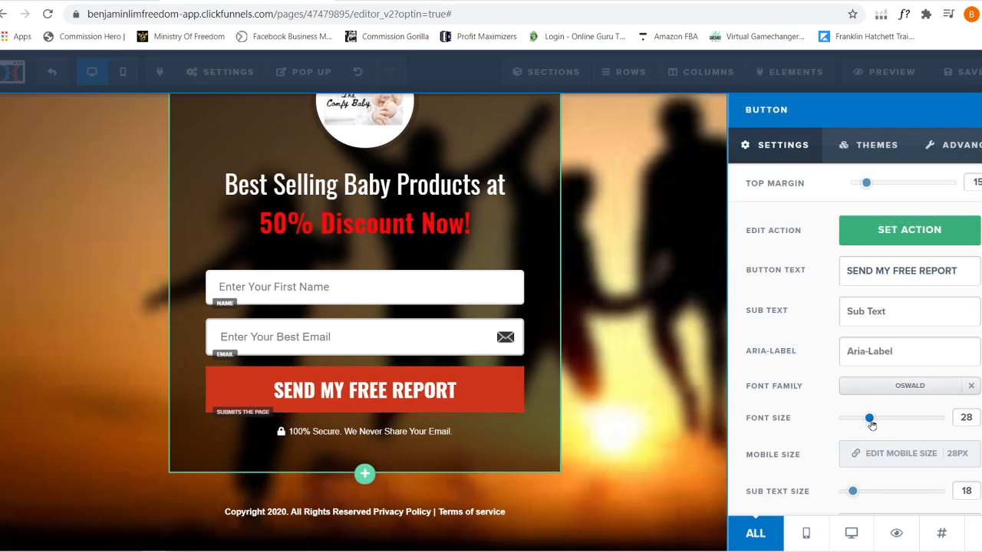
pyautogui.click(485, 410)
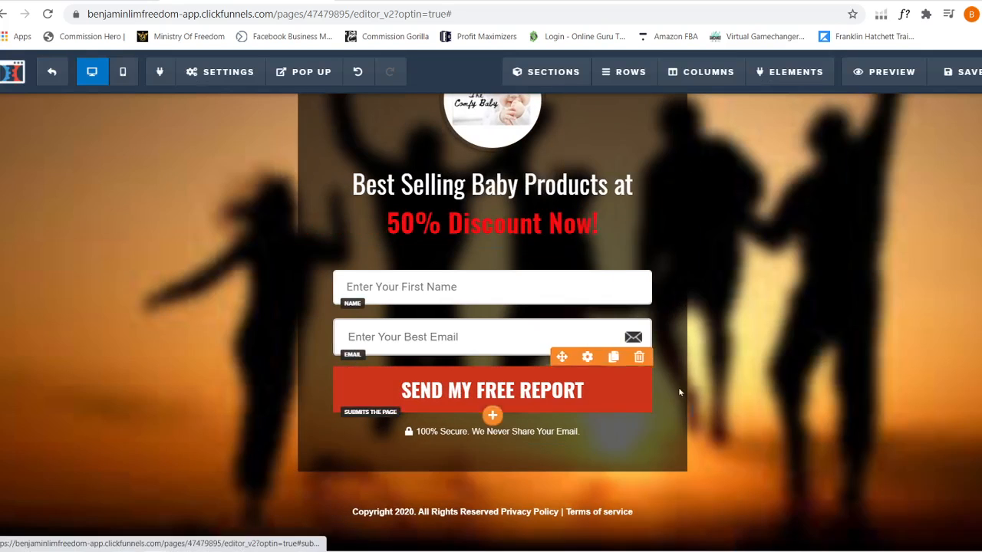
# Try #161d21 as the submit button's background color, then set it to black
pyautogui.click(587, 357)
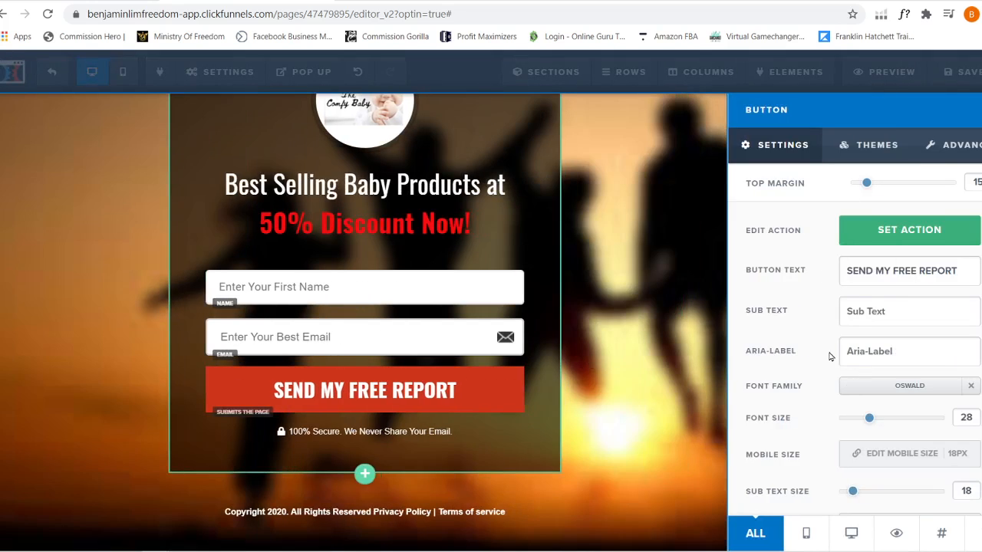
pyautogui.scroll(-2, 829, 356)
pyautogui.click(868, 493)
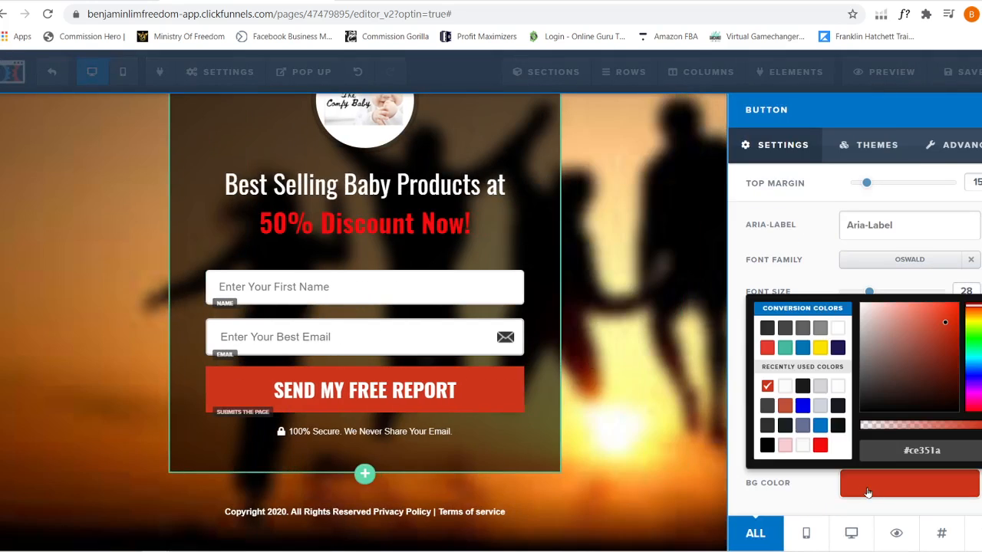
pyautogui.click(785, 427)
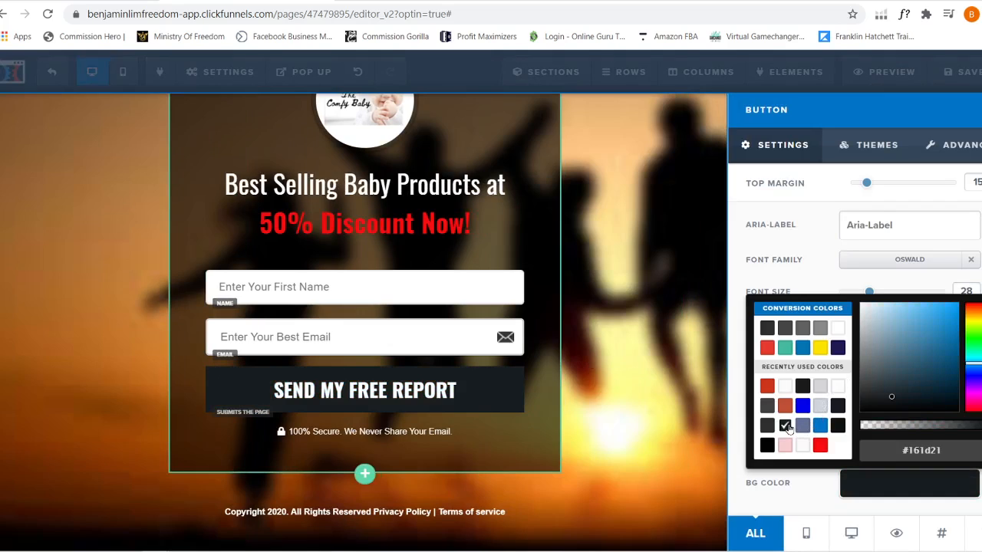
pyautogui.click(768, 446)
pyautogui.click(610, 312)
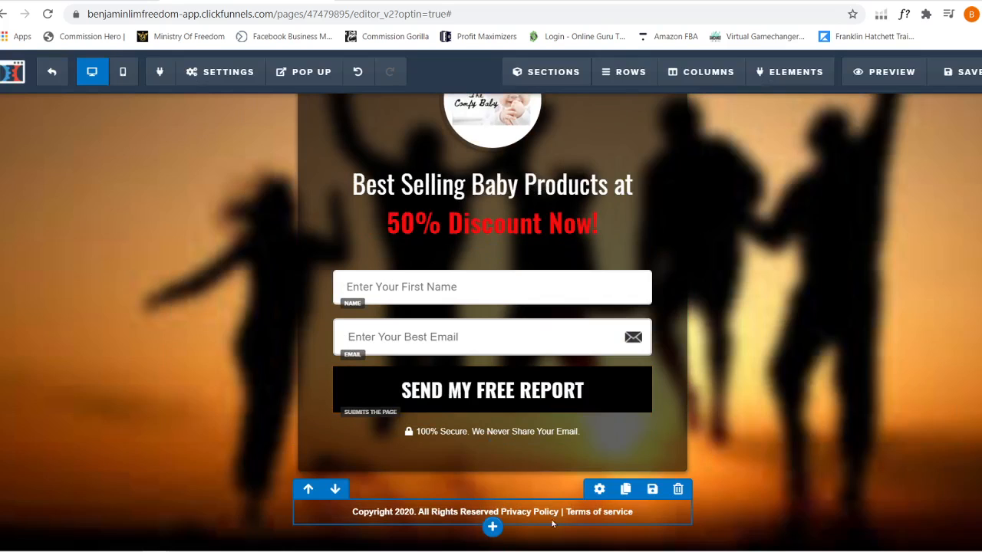
# Replace the page's background image with the cartoon picture of two babies from the uploaded images library
pyautogui.scroll(1, 767, 427)
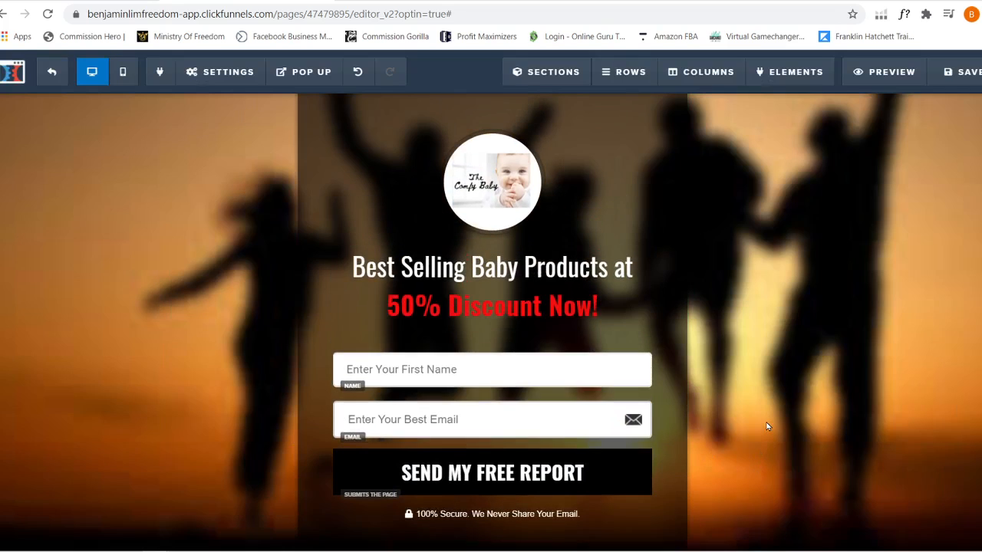
pyautogui.scroll(-1, 768, 427)
pyautogui.scroll(1, 799, 289)
pyautogui.moveTo(241, 67)
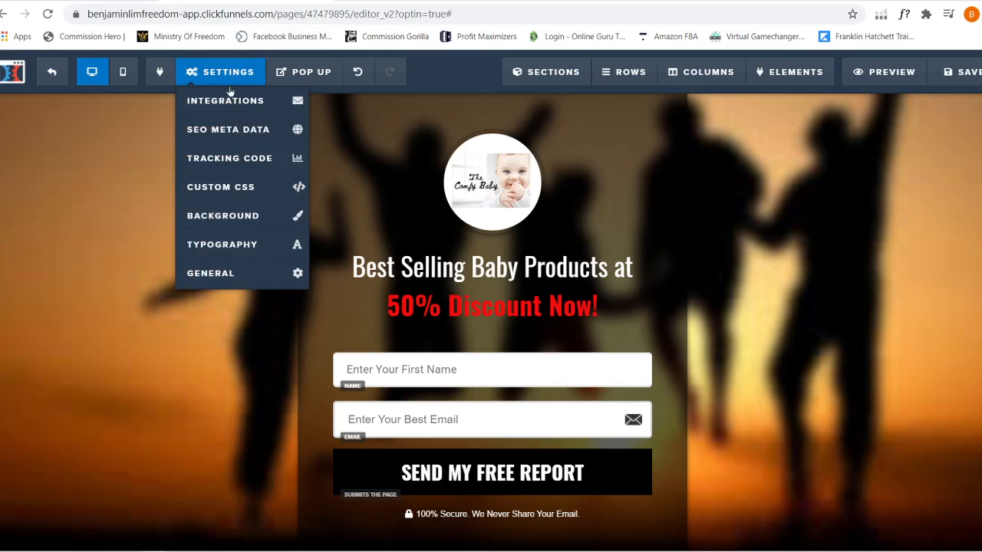
pyautogui.click(229, 216)
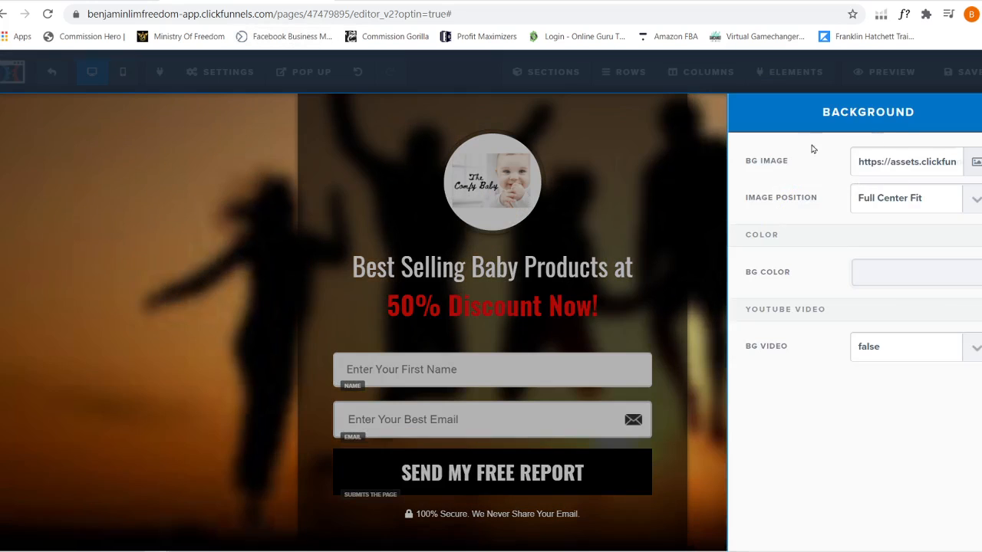
pyautogui.click(974, 161)
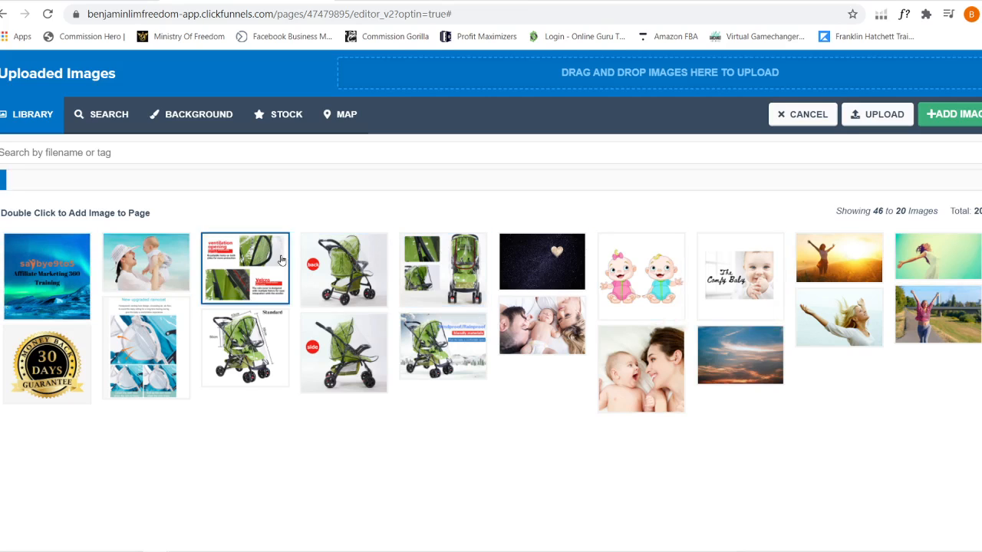
pyautogui.click(641, 275)
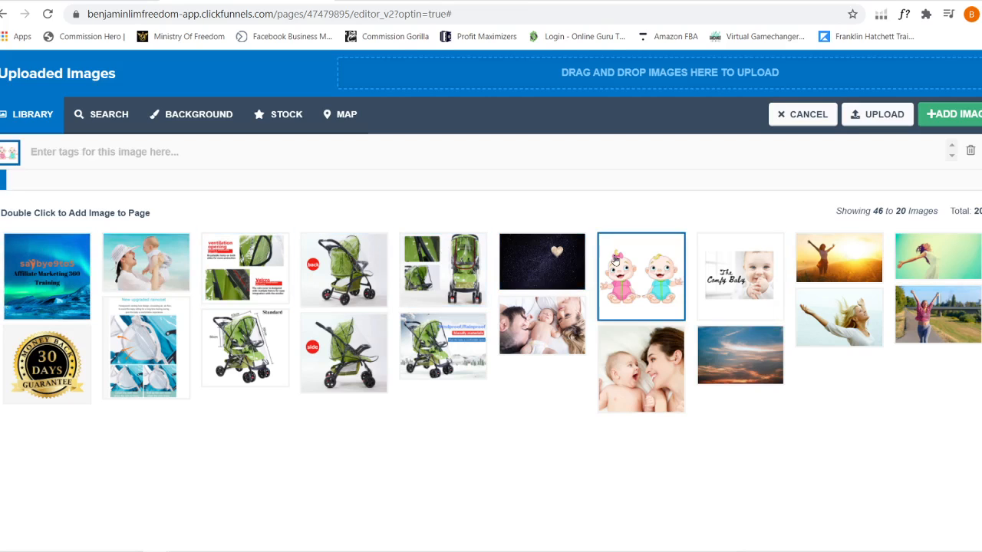
pyautogui.click(957, 115)
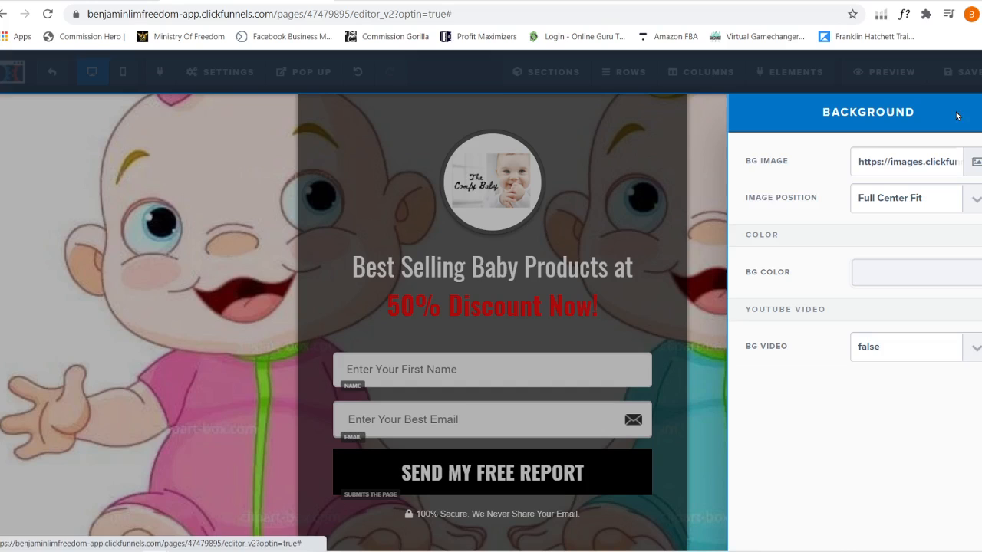
pyautogui.click(723, 218)
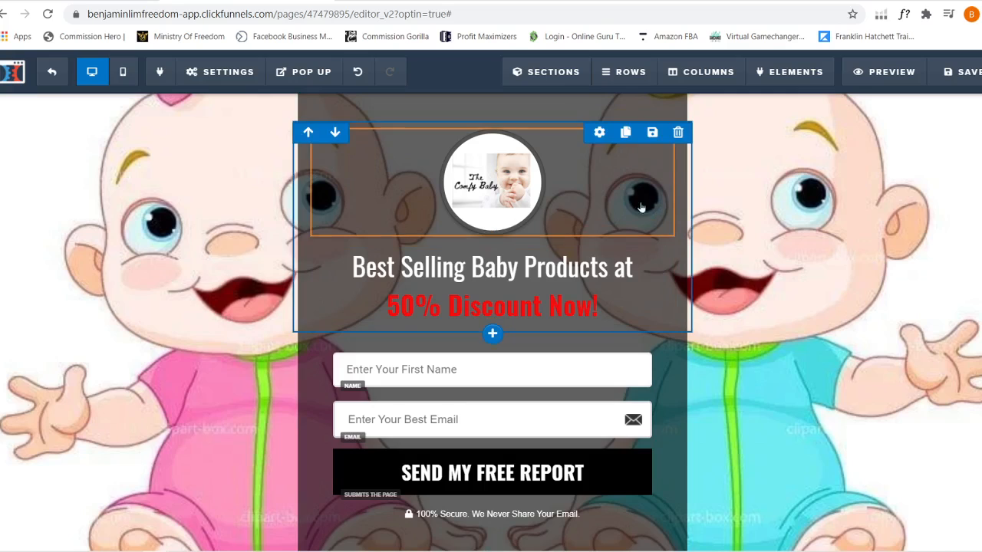
# Connect the page's email integration to GetResponse with the Add To Campaign action and the saybye9to5 list
pyautogui.click(222, 71)
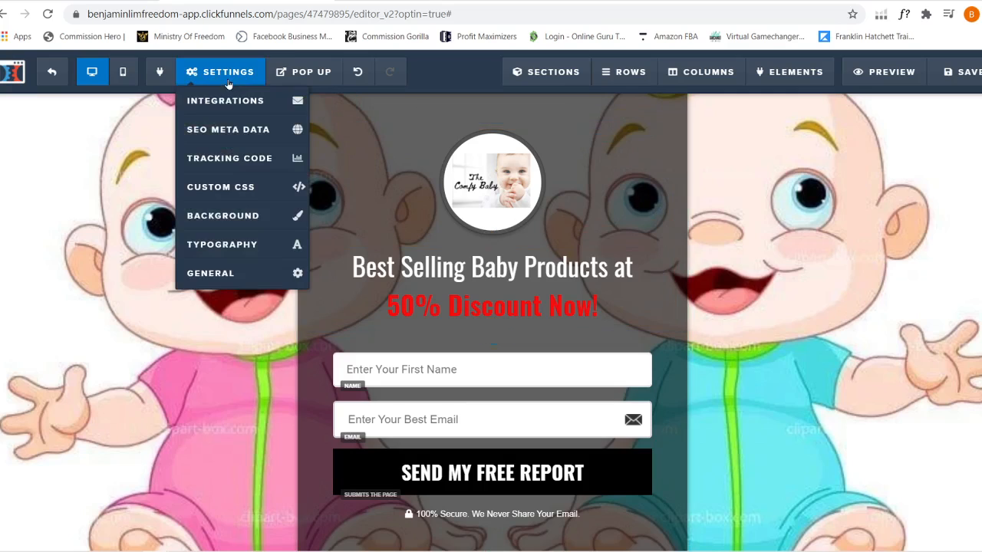
pyautogui.click(255, 108)
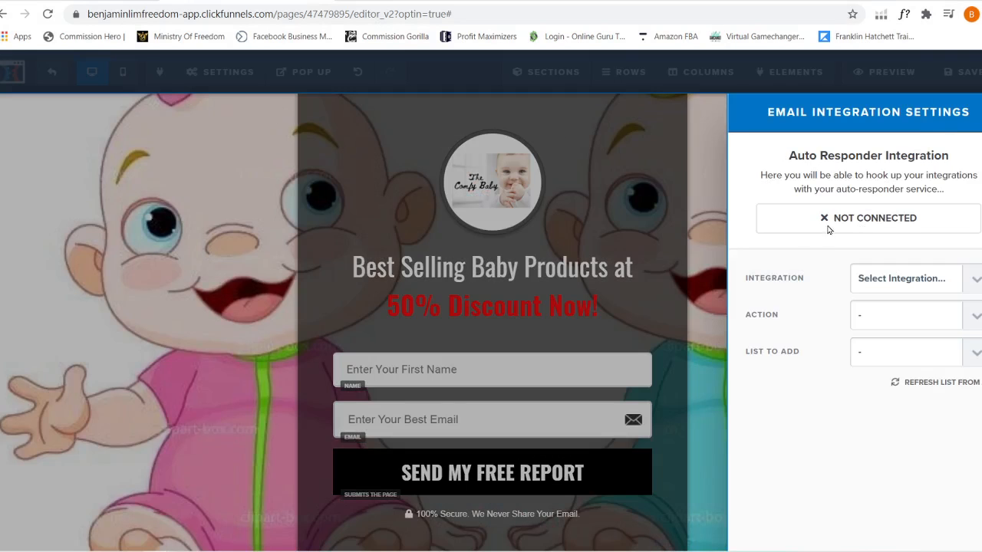
pyautogui.click(913, 284)
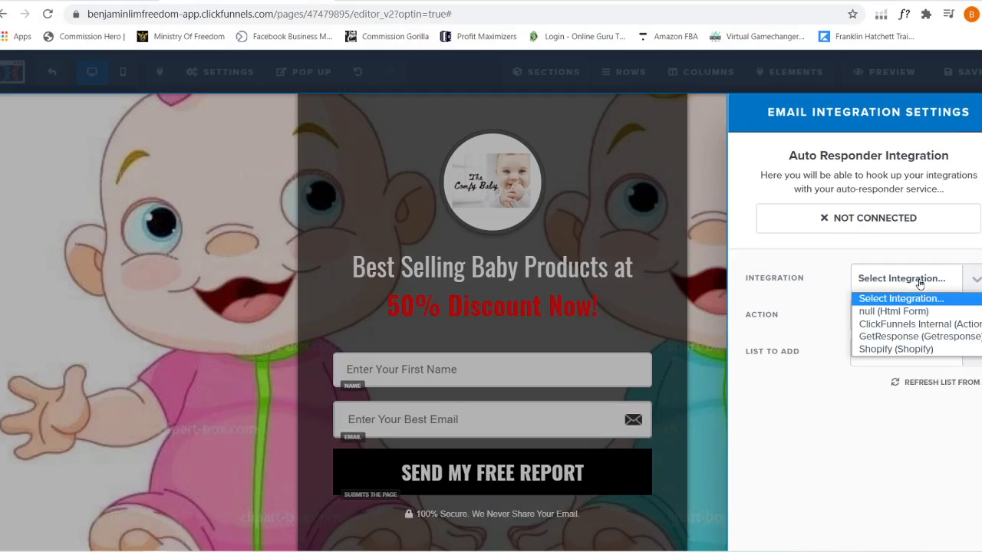
pyautogui.click(906, 339)
pyautogui.click(918, 321)
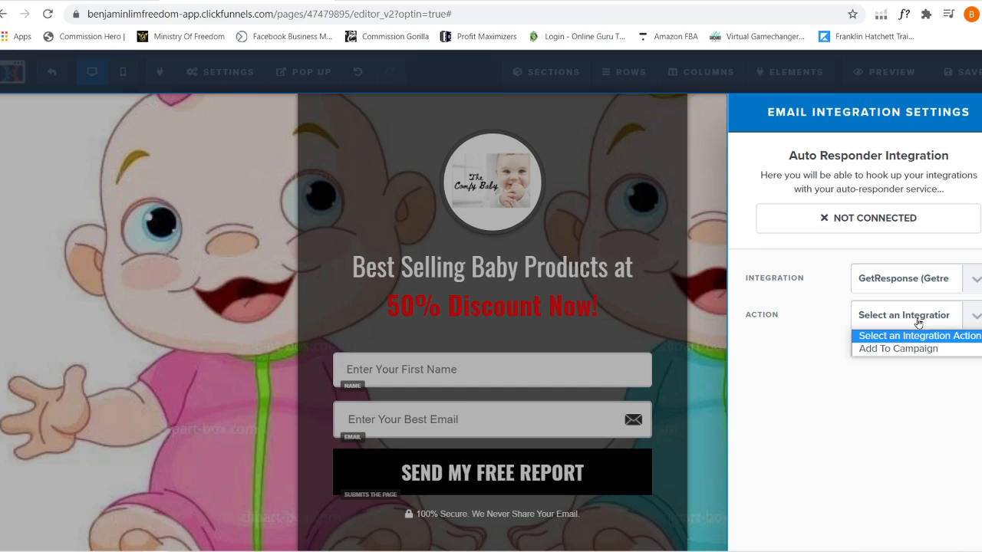
pyautogui.click(917, 347)
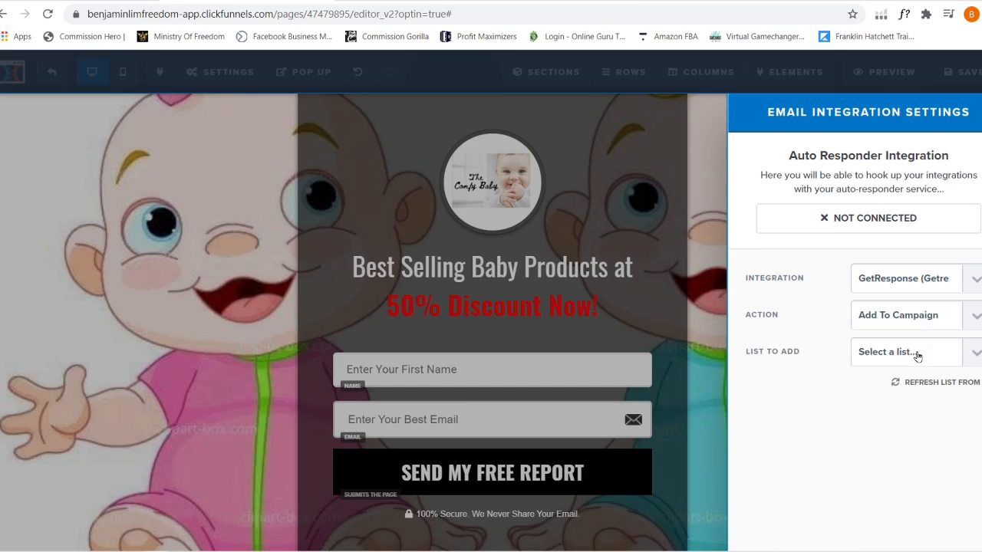
pyautogui.click(916, 354)
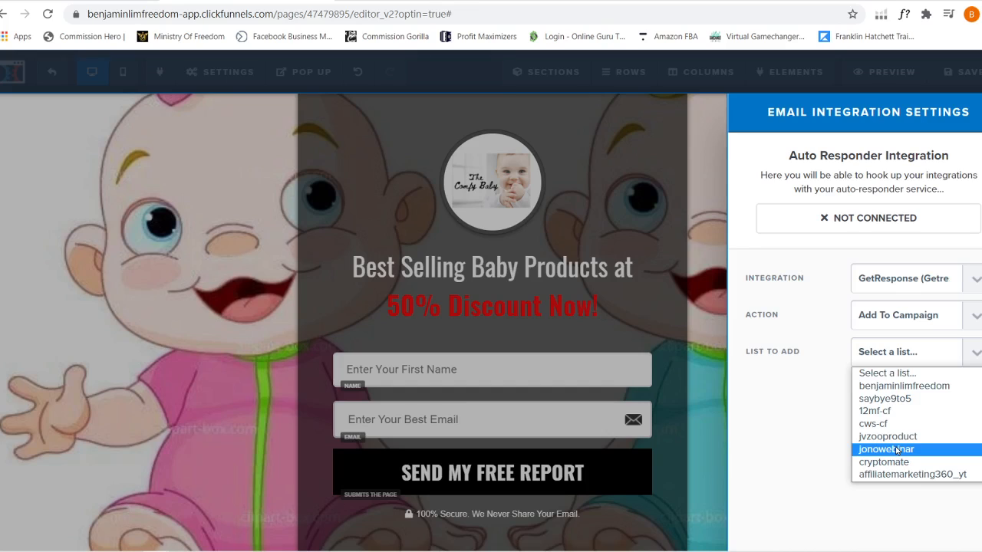
pyautogui.click(907, 399)
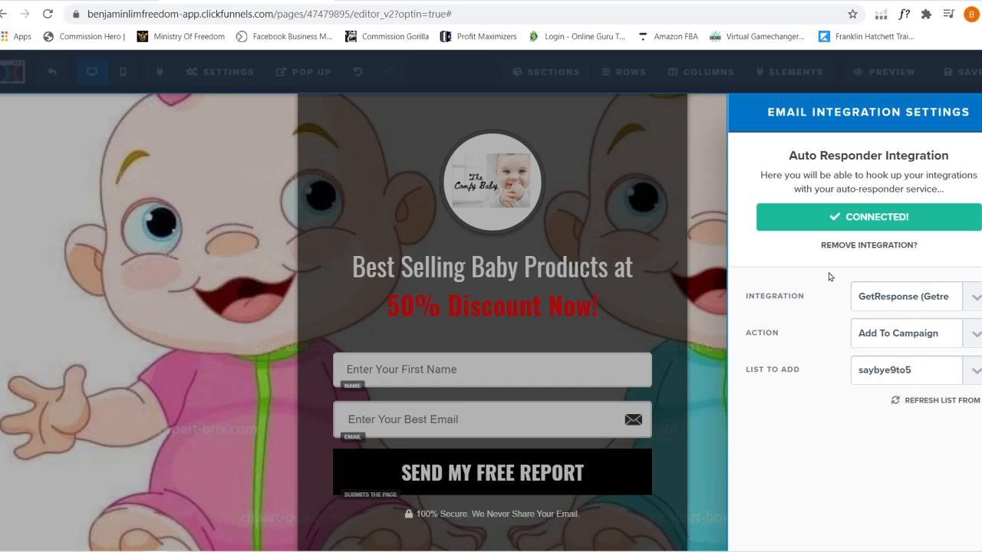
pyautogui.click(722, 214)
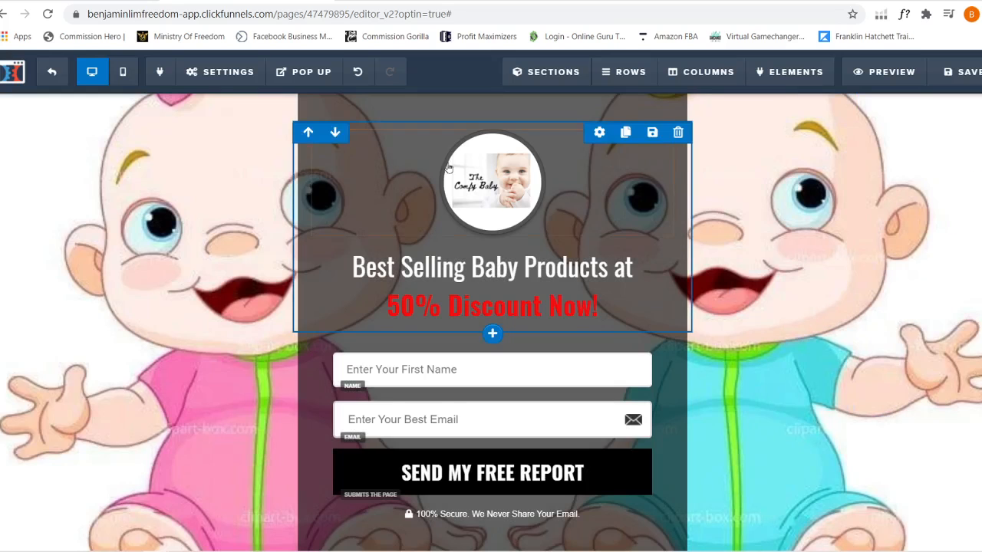
# Review the page's settings options and look at the tracking code editor for header and footer code
pyautogui.click(188, 67)
pyautogui.moveTo(254, 80)
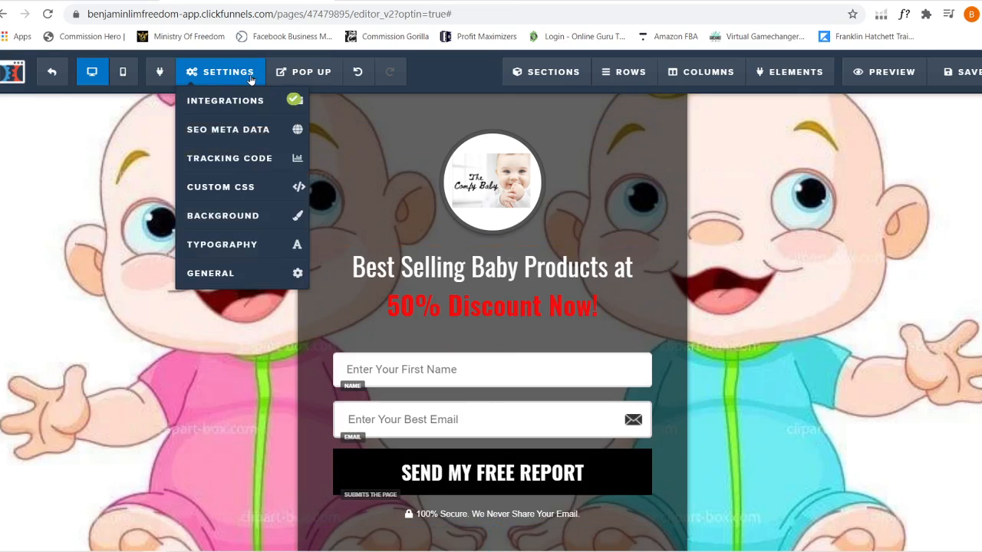
pyautogui.click(242, 160)
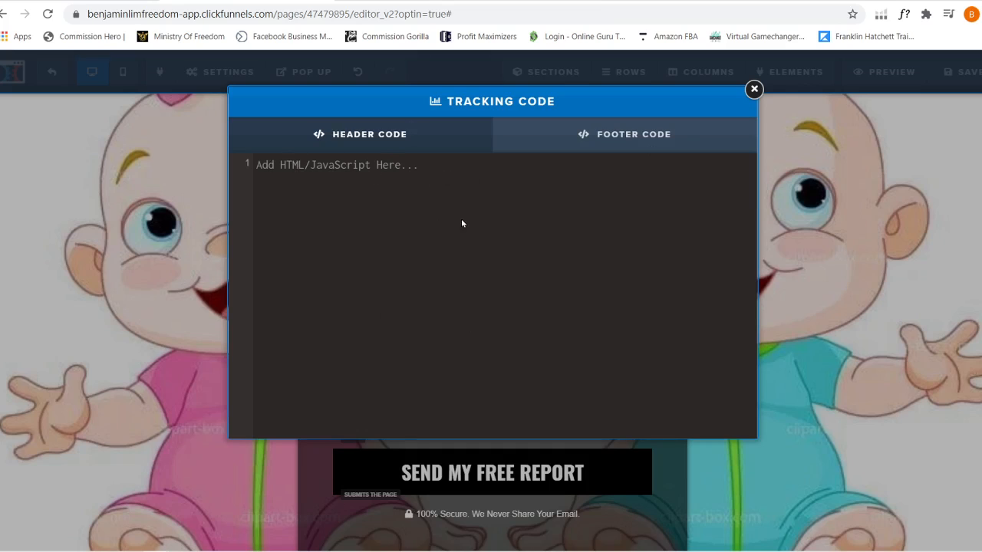
pyautogui.click(754, 89)
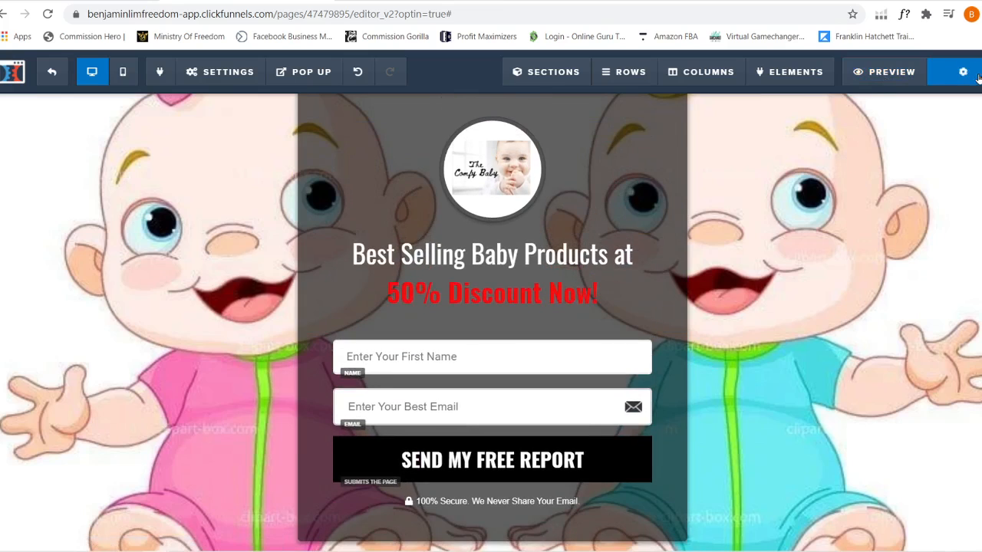
# Save the Optin page and check it in the live preview
pyautogui.click(978, 78)
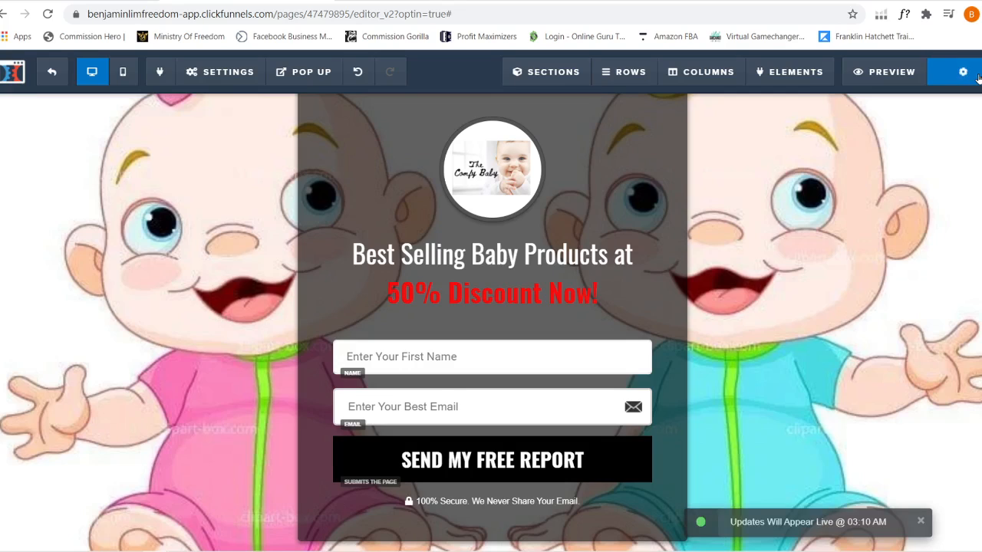
pyautogui.click(903, 79)
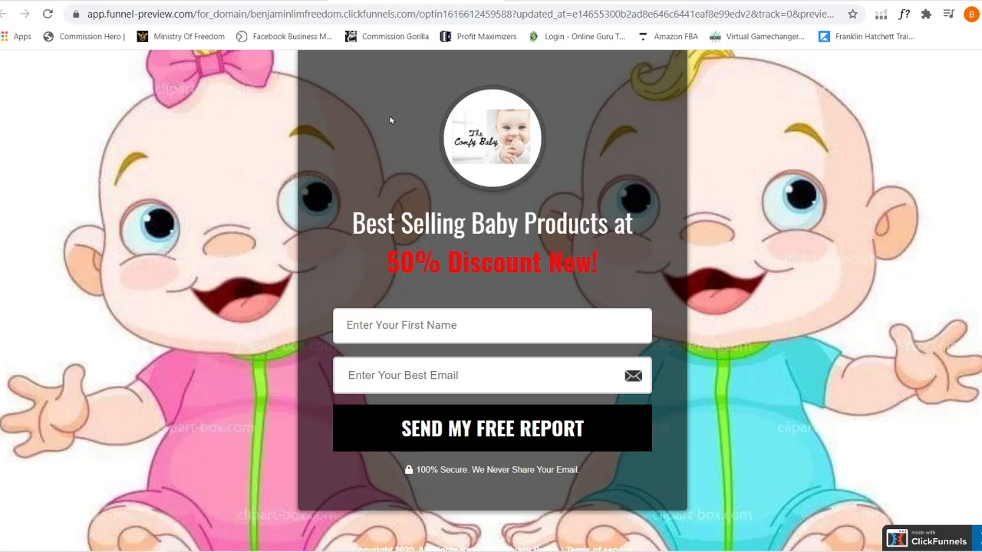
pyautogui.click(491, 0)
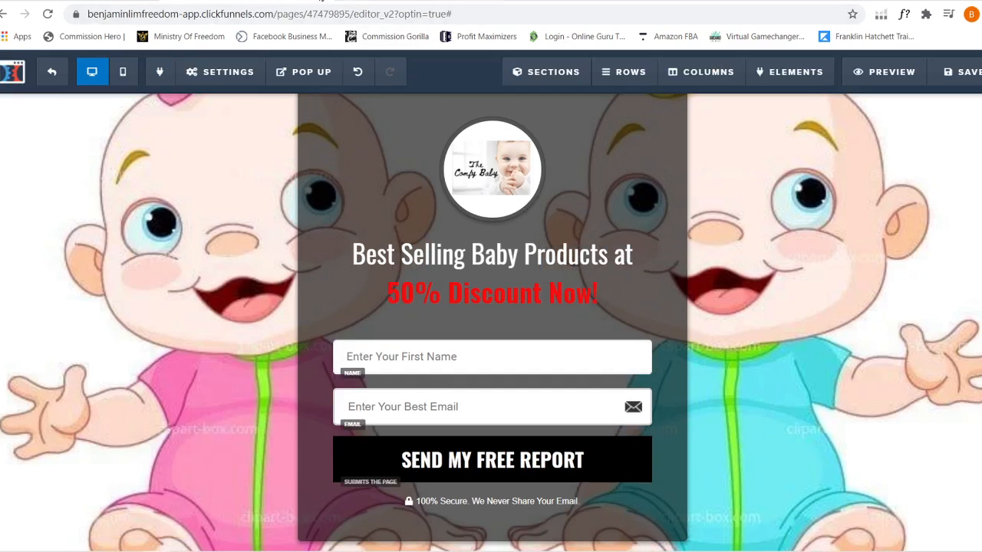
pyautogui.click(949, 72)
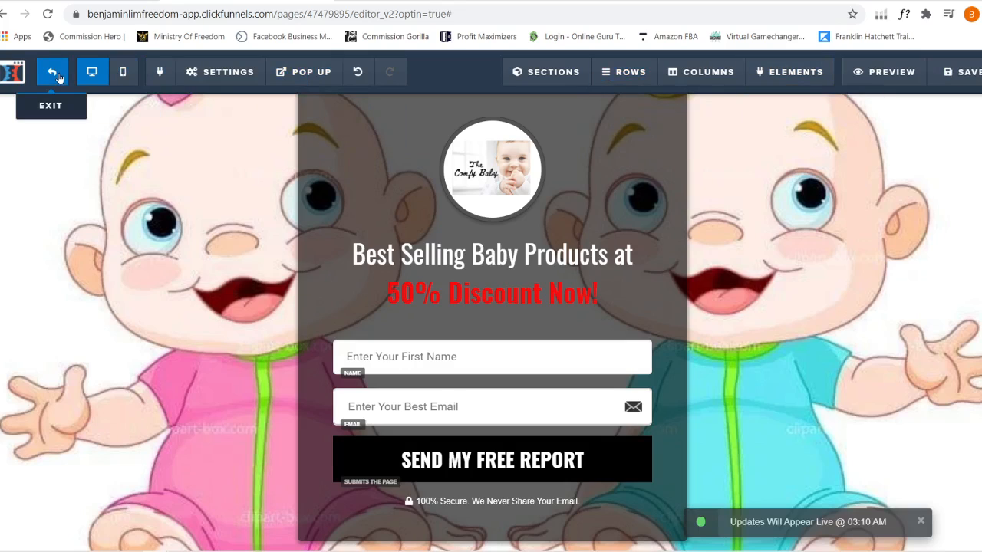
# Exit the Optin page editor and select the Mother Funnel Squeeze Page - 1 template for the funnel's Thank You step
pyautogui.click(59, 77)
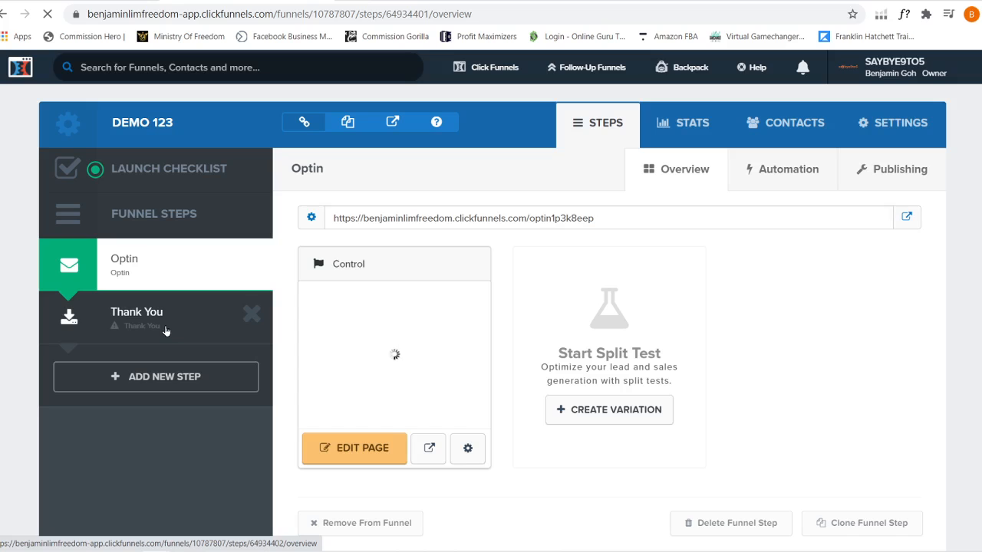
pyautogui.click(166, 330)
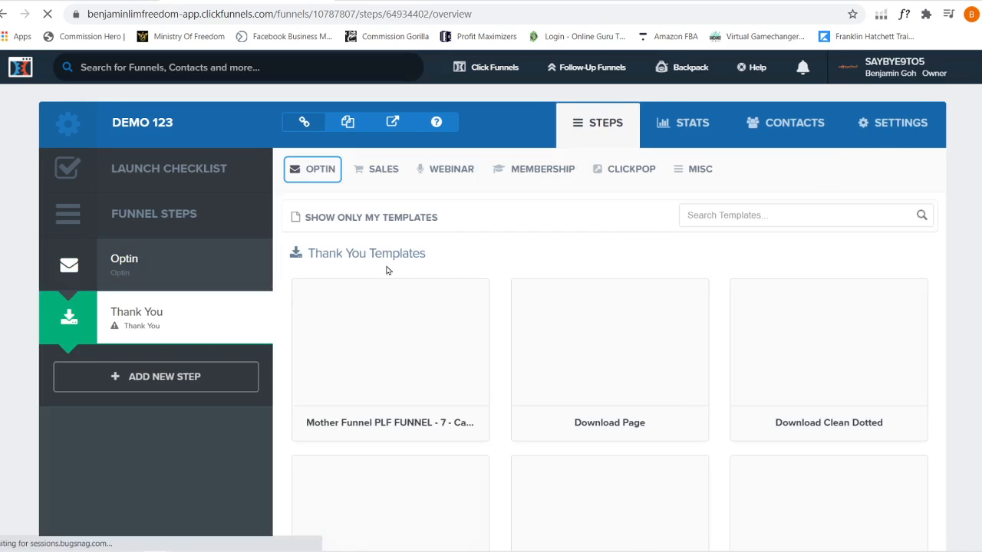
pyautogui.scroll(-3, 500, 274)
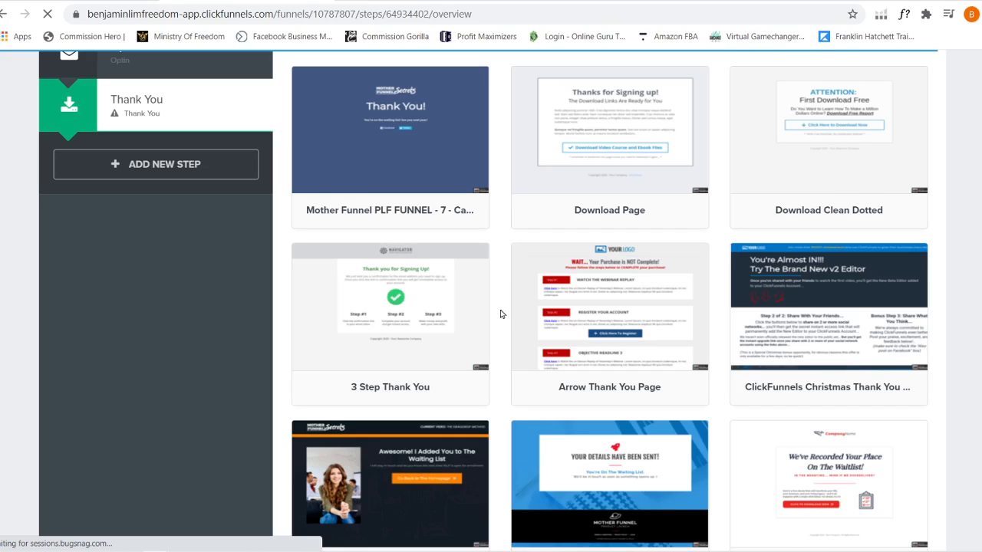
pyautogui.scroll(-2, 500, 314)
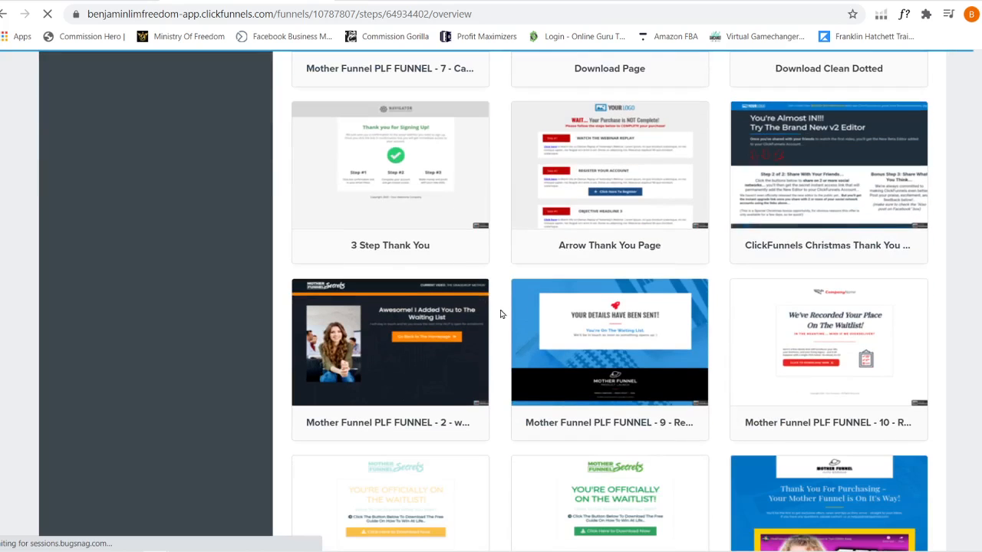
pyautogui.scroll(3, 500, 313)
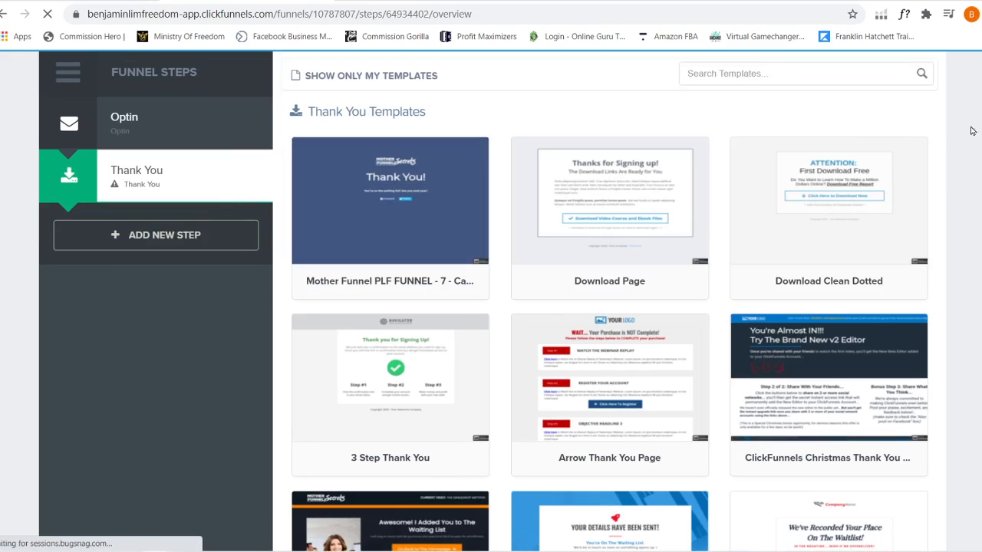
pyautogui.scroll(-8, 606, 307)
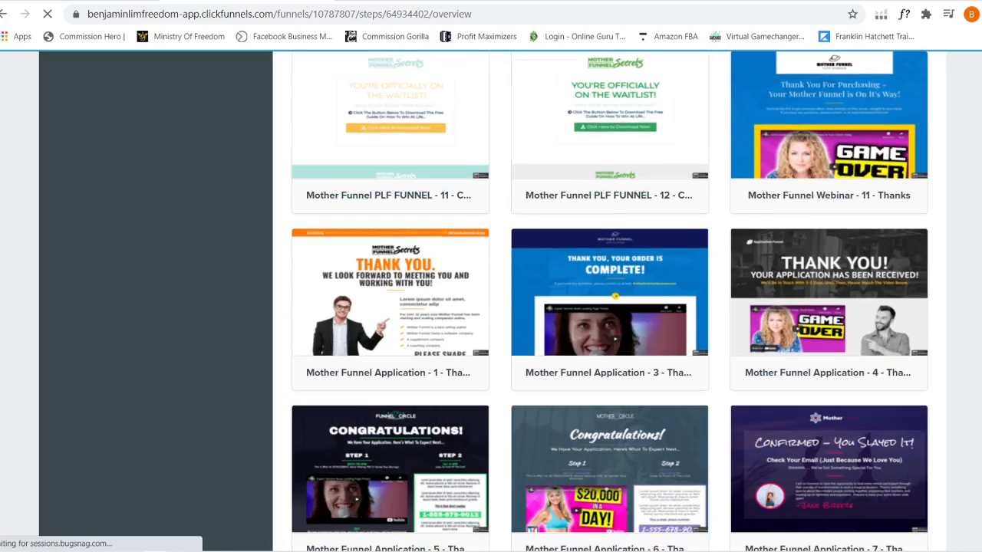
pyautogui.scroll(-5, 609, 307)
pyautogui.scroll(-7, 805, 291)
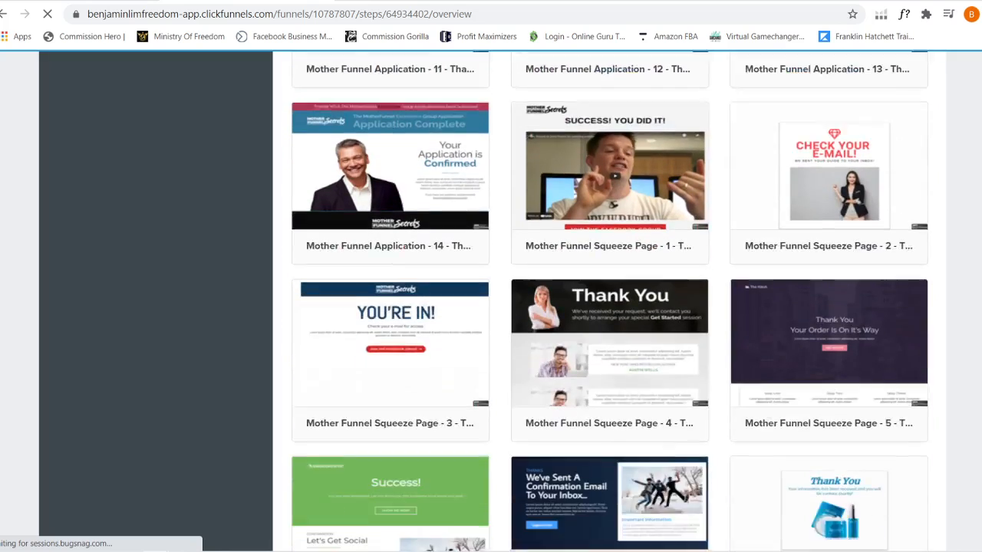
pyautogui.scroll(3, 805, 291)
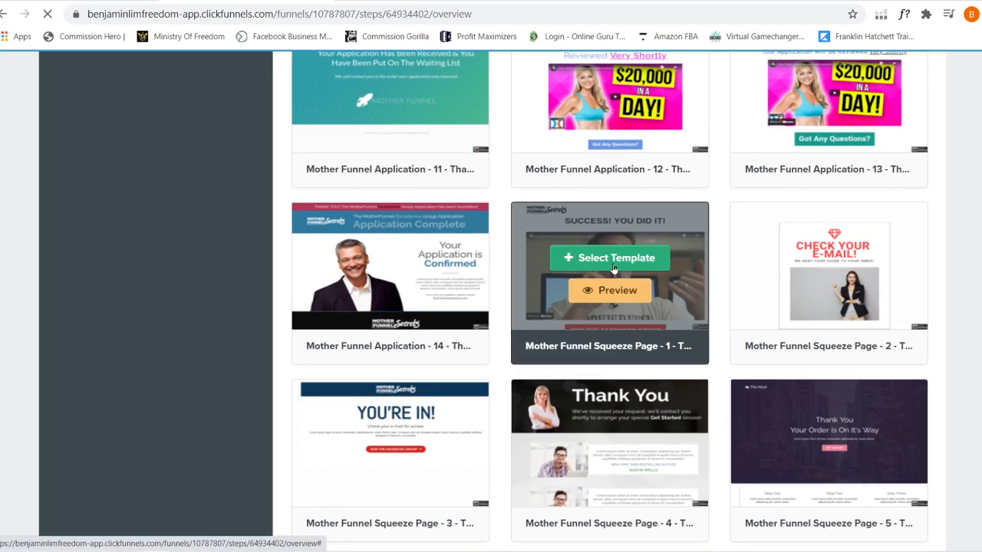
pyautogui.click(616, 259)
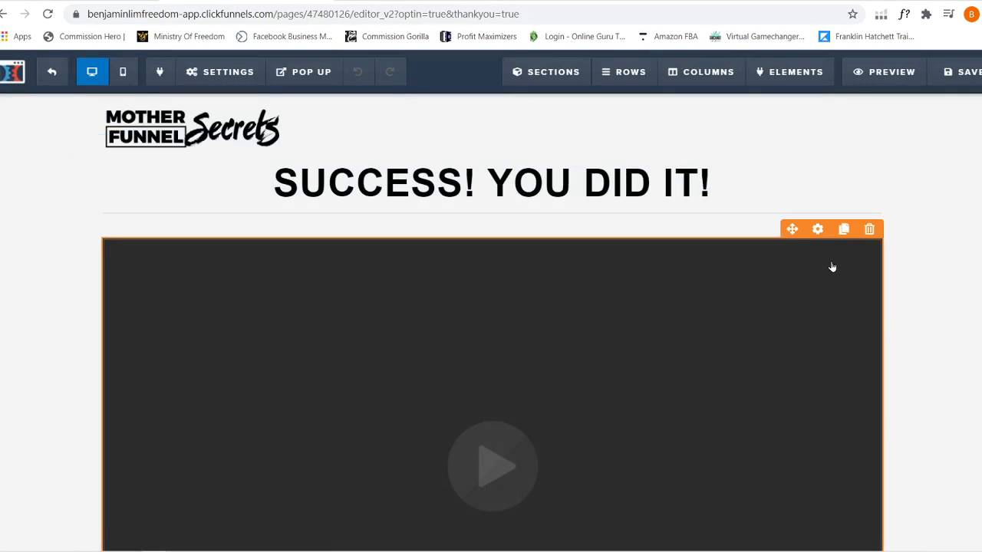
# Open the Thank You page's video settings and bring up the channel's MIDAS TOUCH REVIEW video on YouTube in a new browser tab
pyautogui.click(818, 230)
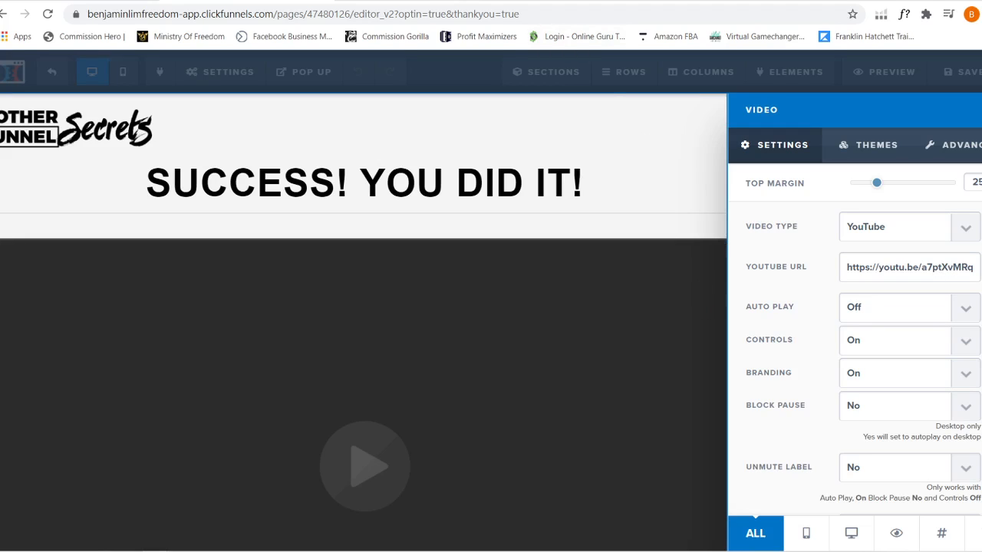
pyautogui.click(513, 1)
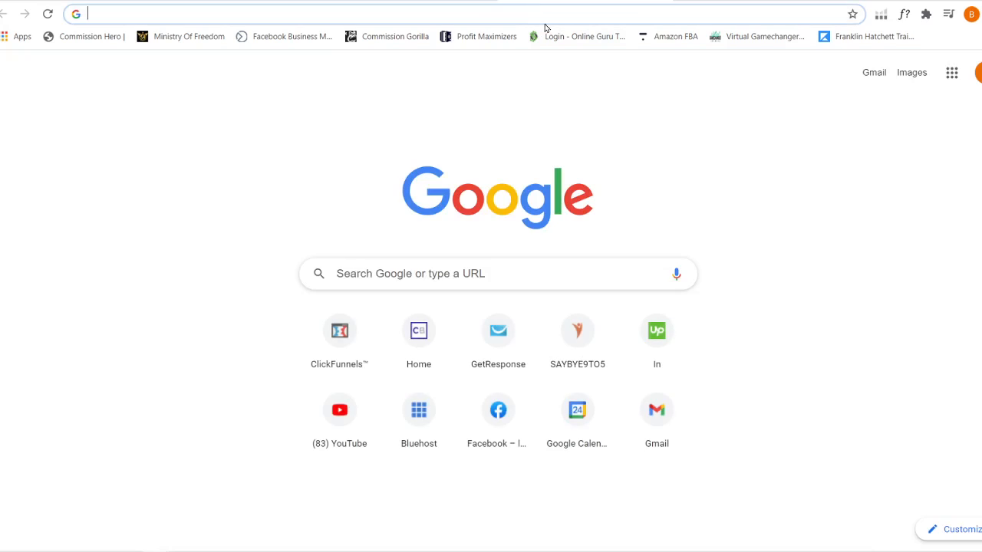
pyautogui.click(359, 438)
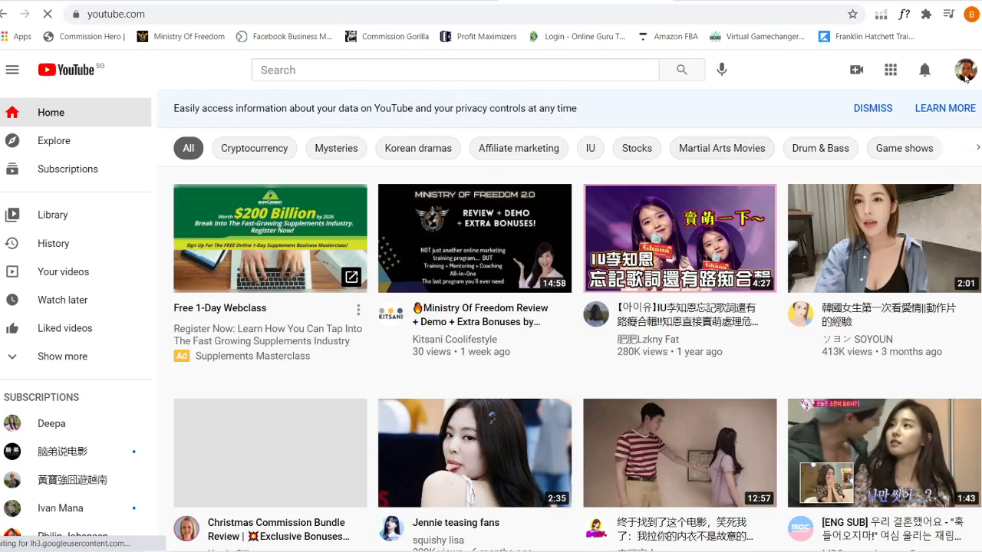
pyautogui.click(965, 72)
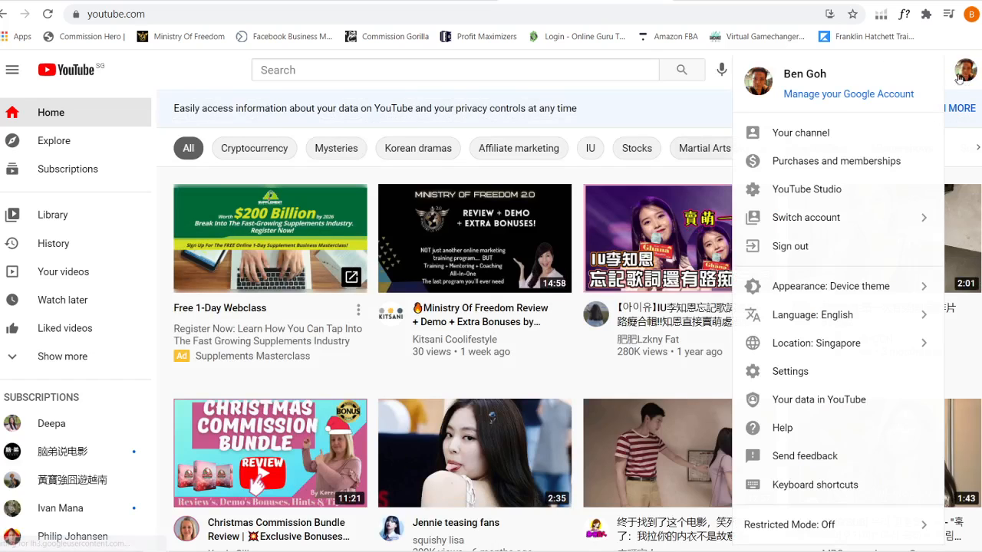
pyautogui.click(805, 131)
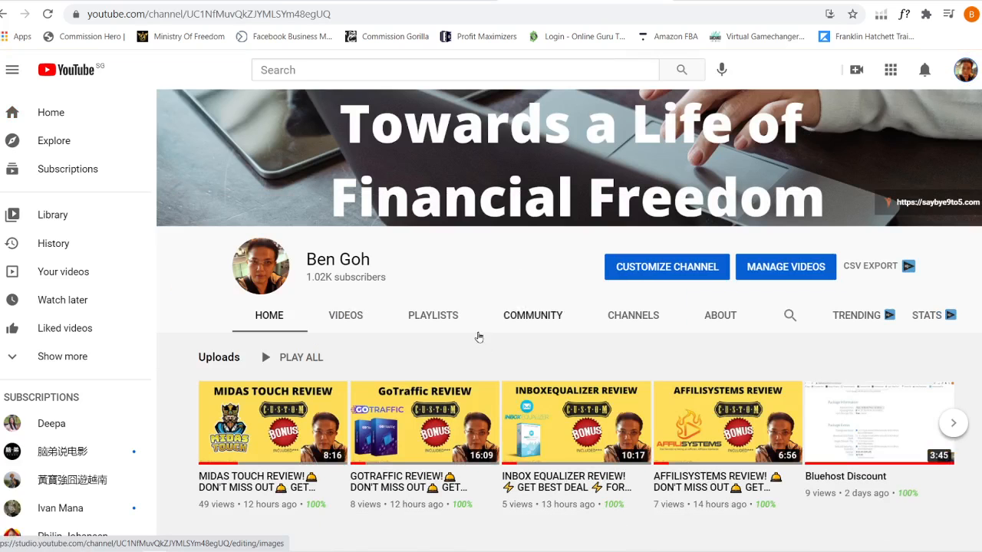
pyautogui.click(300, 425)
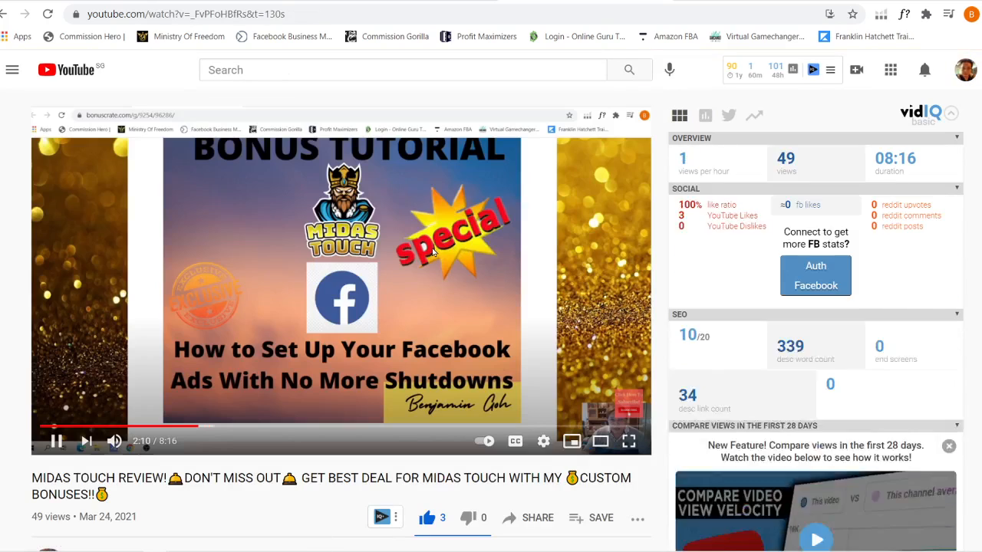
pyautogui.click(433, 251)
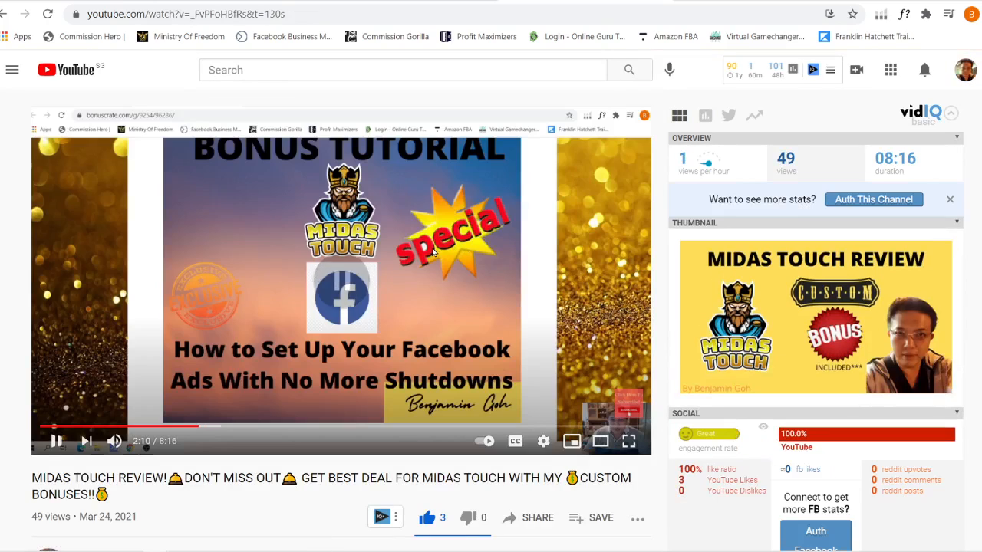
pyautogui.click(226, 14)
pyautogui.rightClick(228, 13)
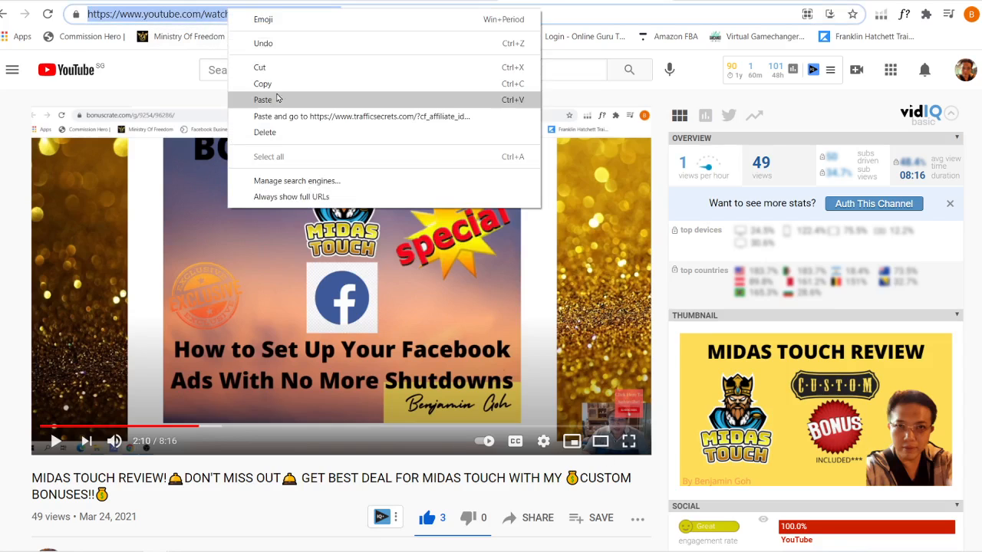
pyautogui.click(277, 87)
pyautogui.click(247, 1)
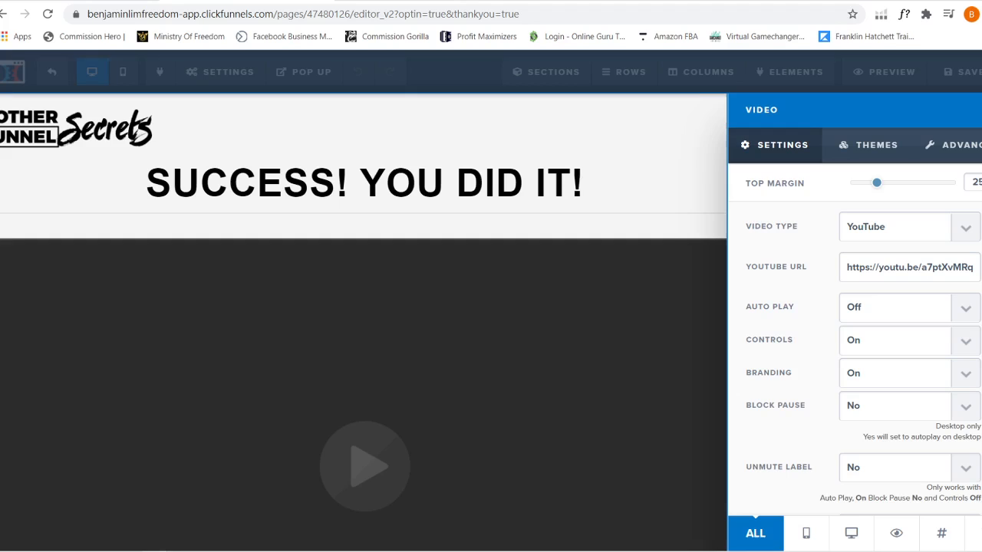
pyautogui.tripleClick(896, 276)
pyautogui.press('BackSpace')
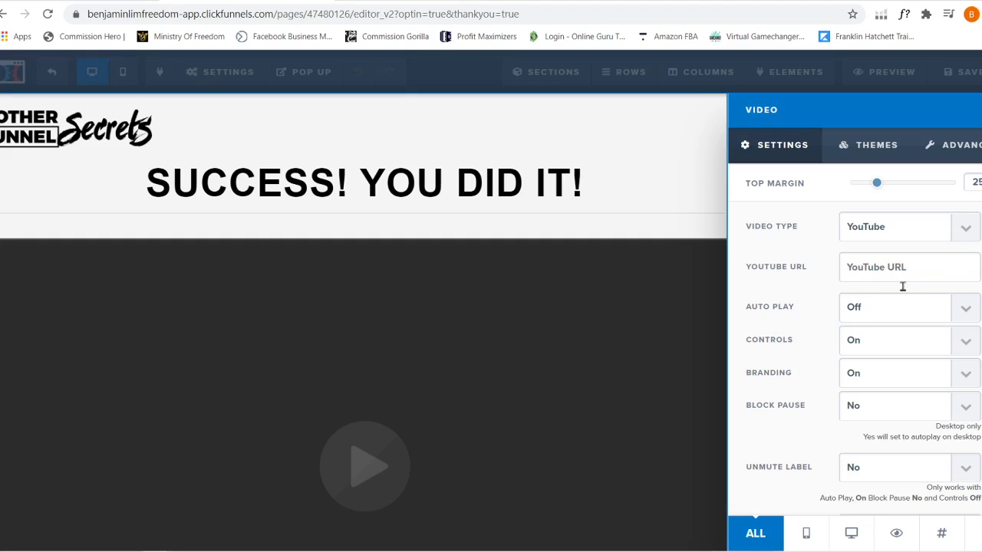
pyautogui.rightClick(853, 271)
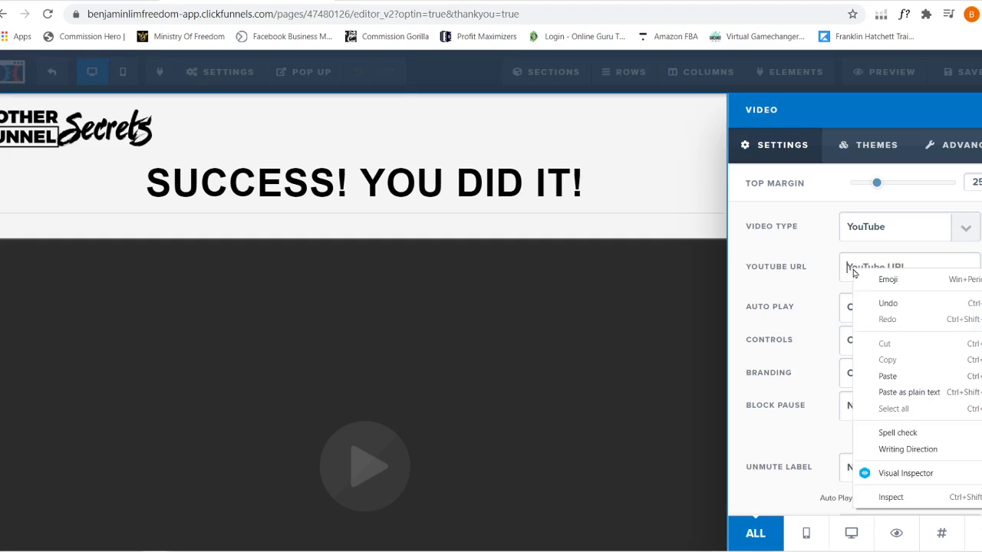
pyautogui.click(886, 375)
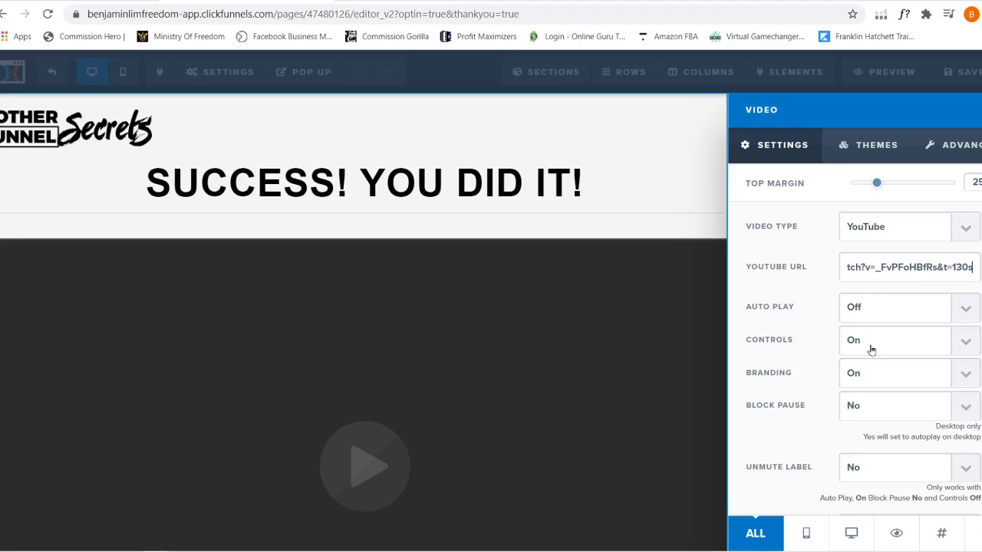
# Turn Auto Play on for the Thank You page video and save the page
pyautogui.click(852, 308)
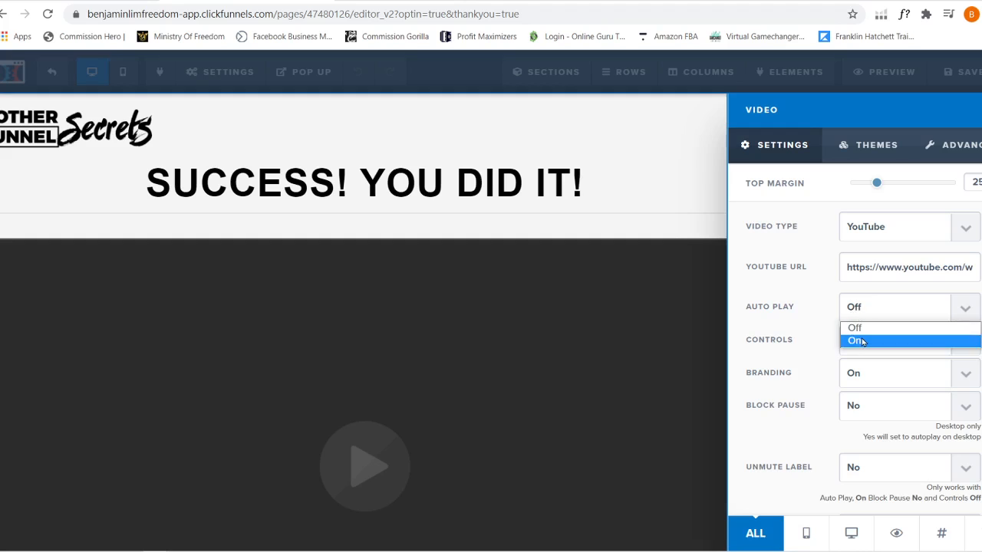
pyautogui.click(856, 341)
pyautogui.scroll(-3, 798, 366)
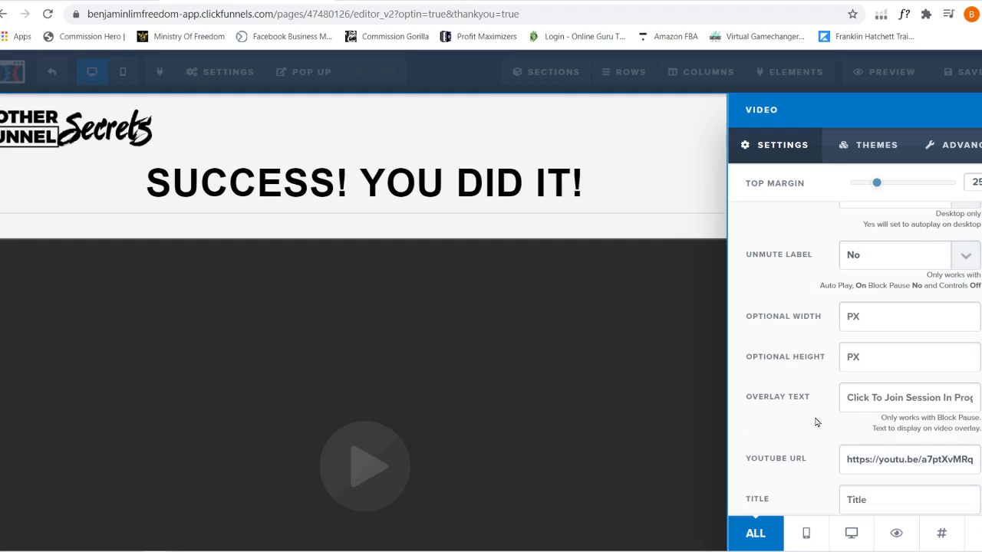
pyautogui.scroll(-1, 816, 422)
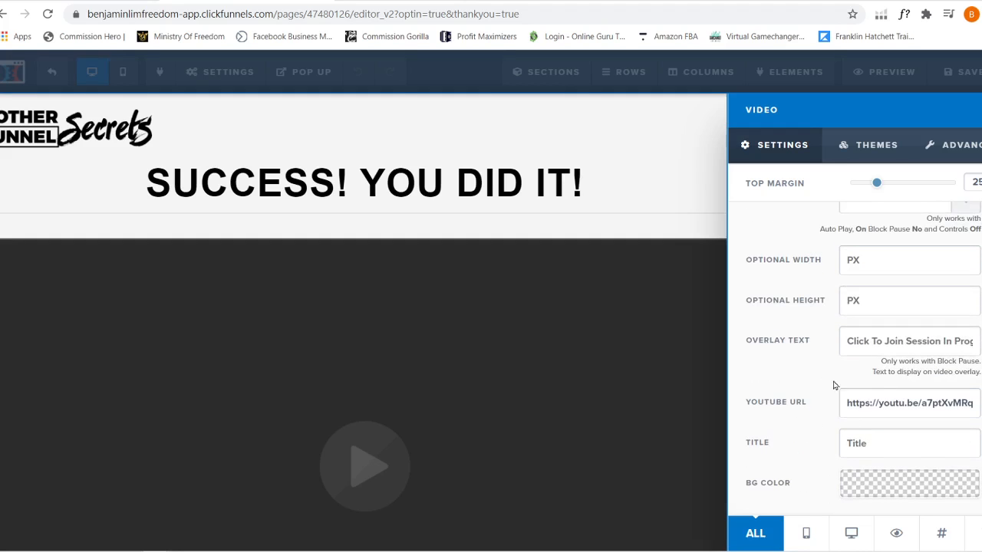
pyautogui.click(694, 370)
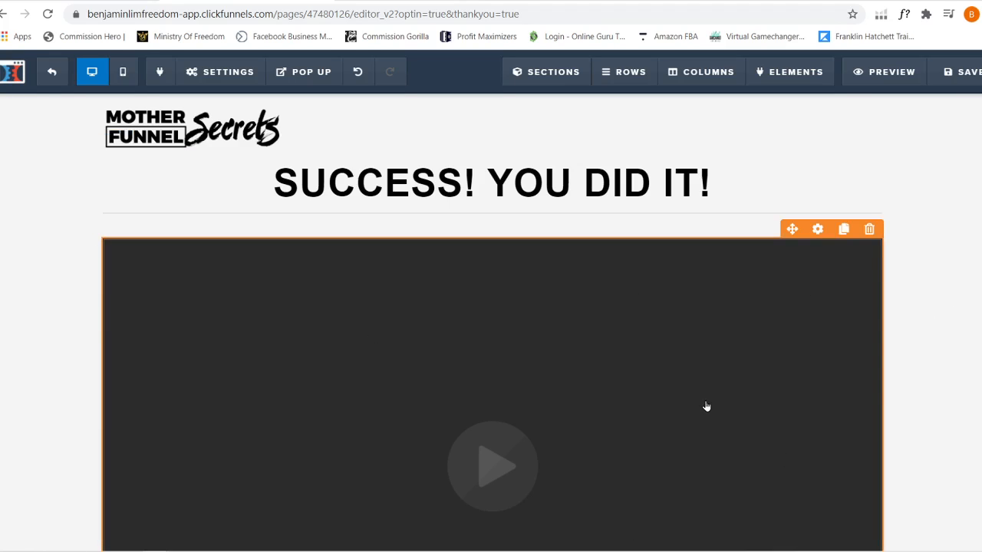
pyautogui.click(965, 80)
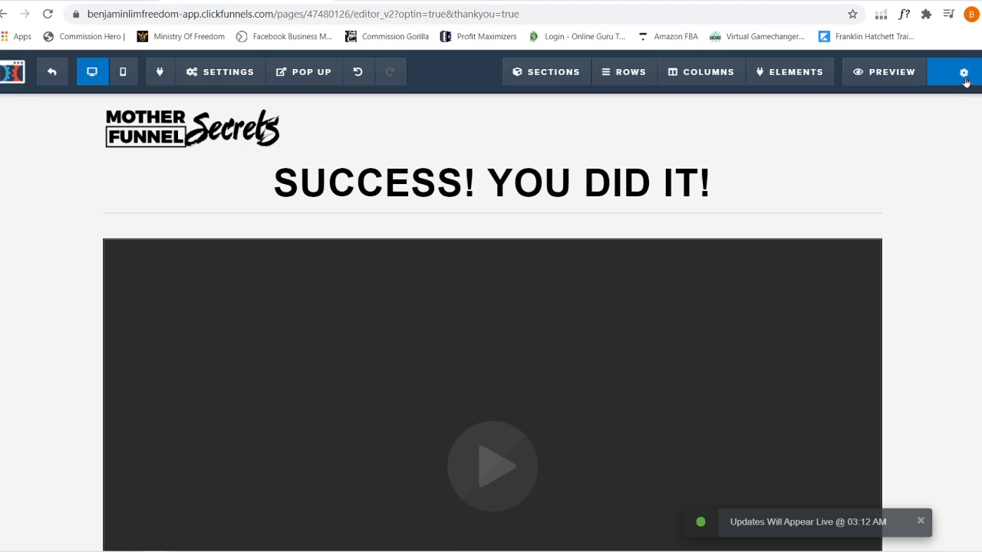
# Test playback of the embedded video in the Thank You page's live preview and close the preview
pyautogui.click(906, 80)
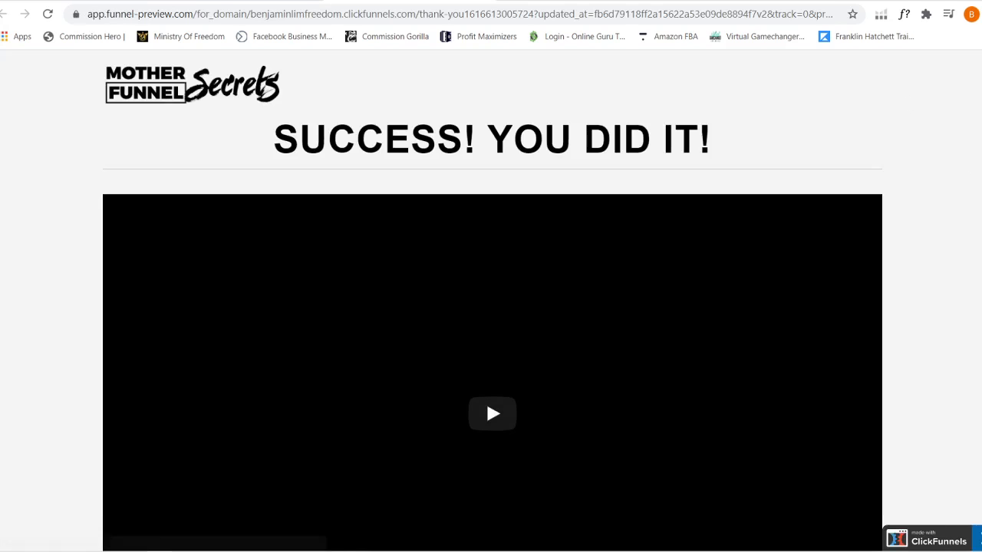
pyautogui.scroll(-2, 492, 306)
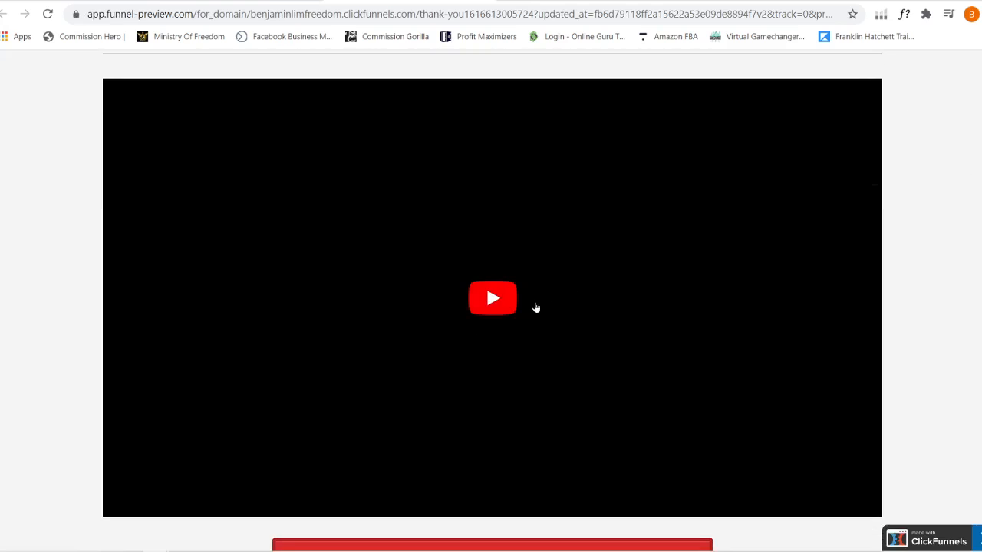
pyautogui.click(533, 305)
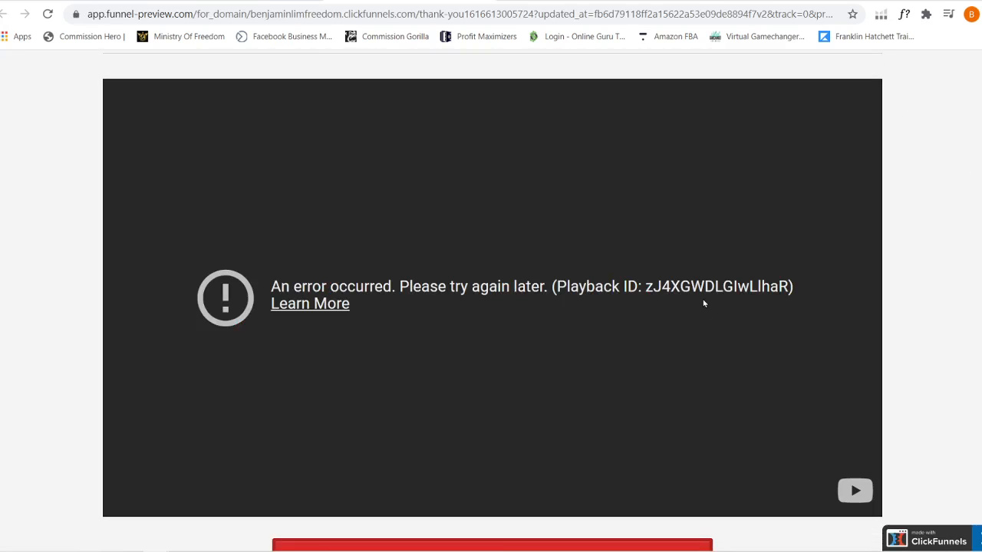
pyautogui.scroll(-1, 910, 417)
pyautogui.scroll(1, 909, 418)
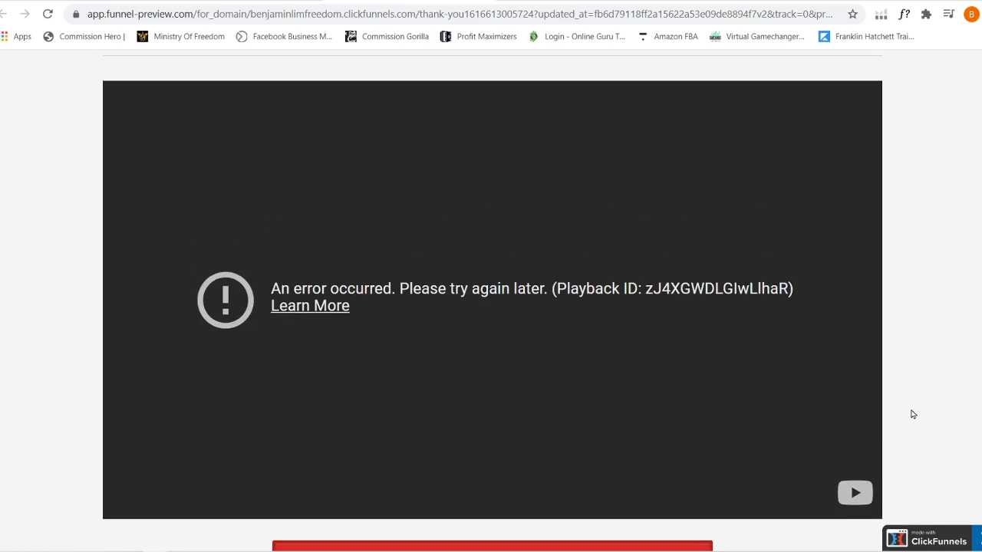
pyautogui.scroll(-1, 911, 413)
pyautogui.scroll(2, 911, 412)
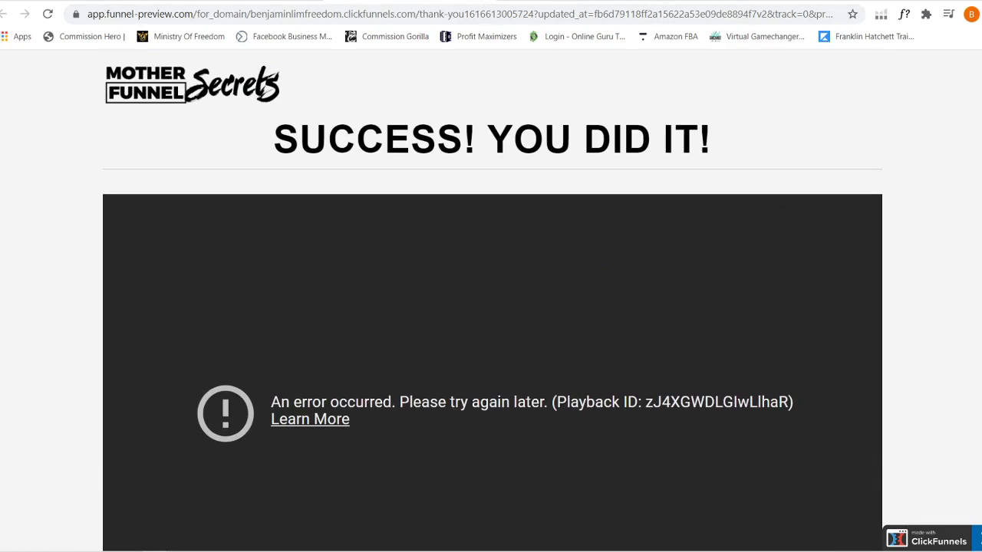
pyautogui.click(485, 0)
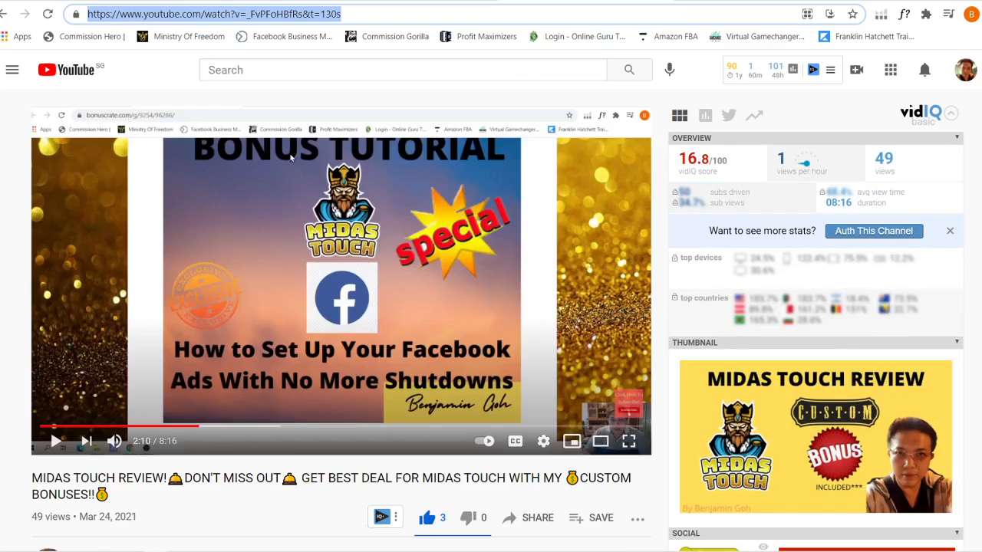
# Copy the short share link of the MIDAS TOUCH REVIEW video on YouTube
pyautogui.scroll(-1, 504, 356)
pyautogui.scroll(-2, 504, 356)
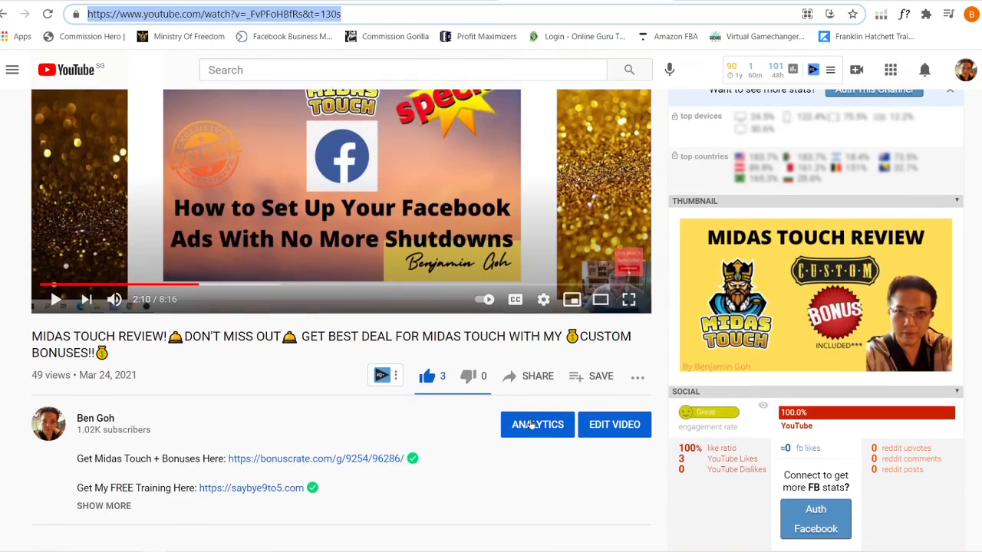
pyautogui.click(529, 378)
pyautogui.click(632, 383)
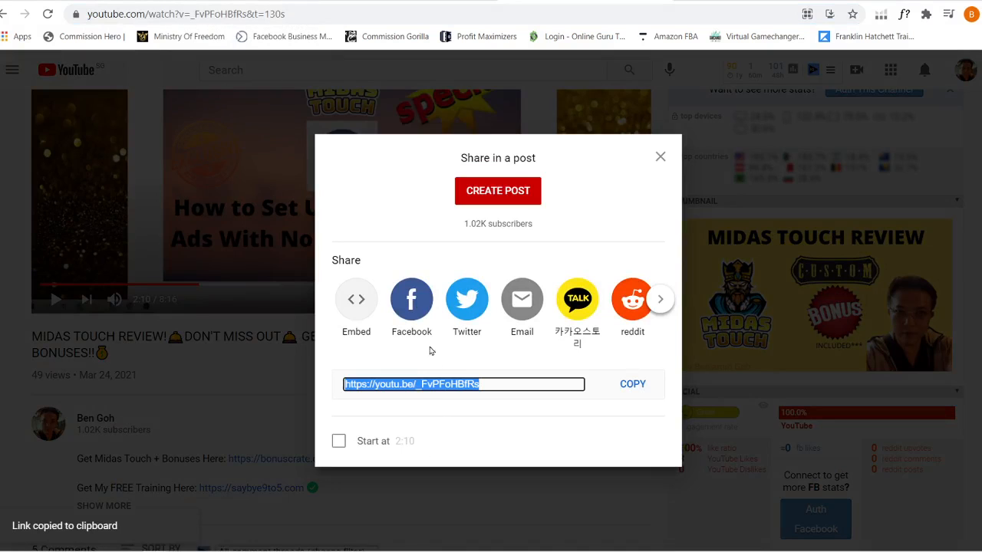
pyautogui.click(275, 0)
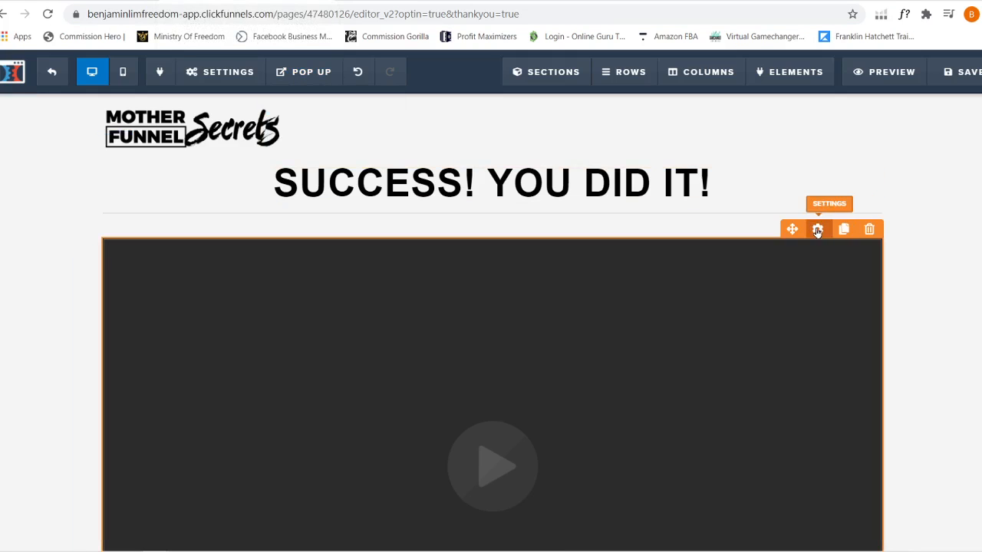
pyautogui.click(815, 228)
pyautogui.tripleClick(909, 267)
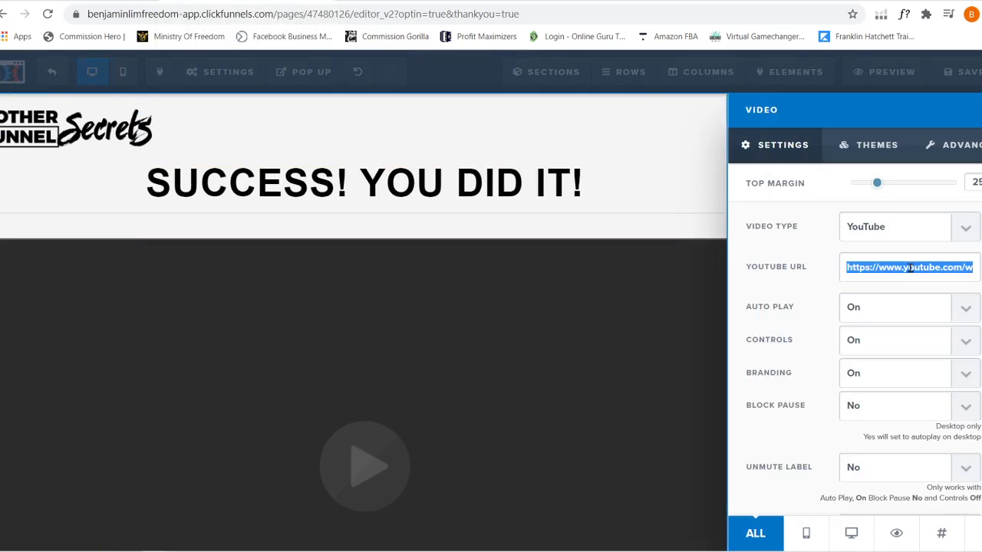
pyautogui.press('BackSpace')
pyautogui.rightClick(907, 269)
pyautogui.click(917, 383)
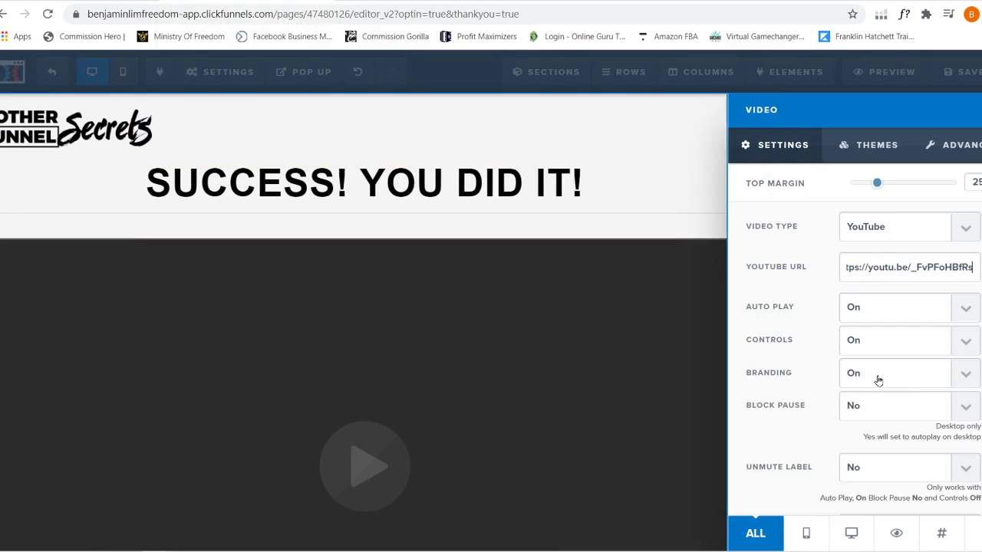
pyautogui.scroll(-5, 784, 375)
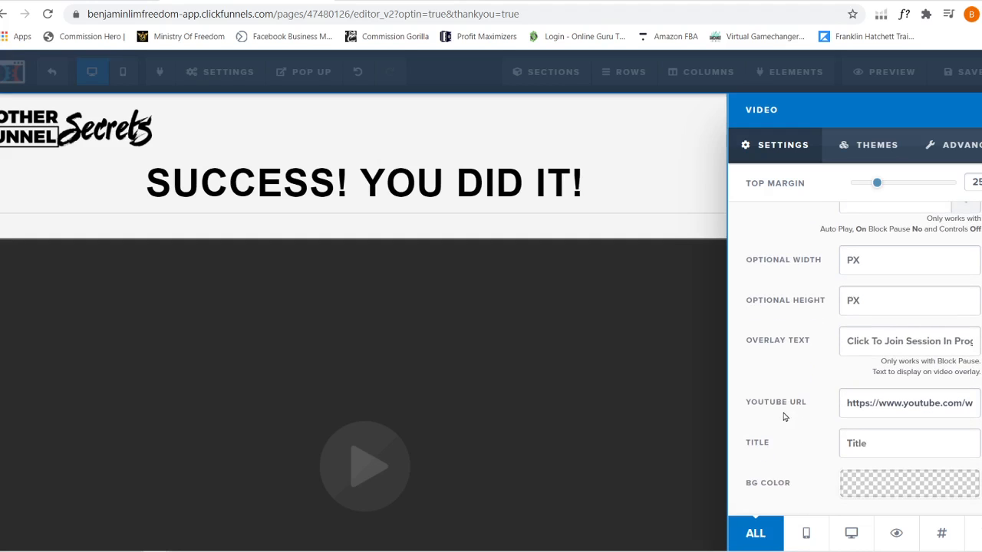
pyautogui.click(679, 351)
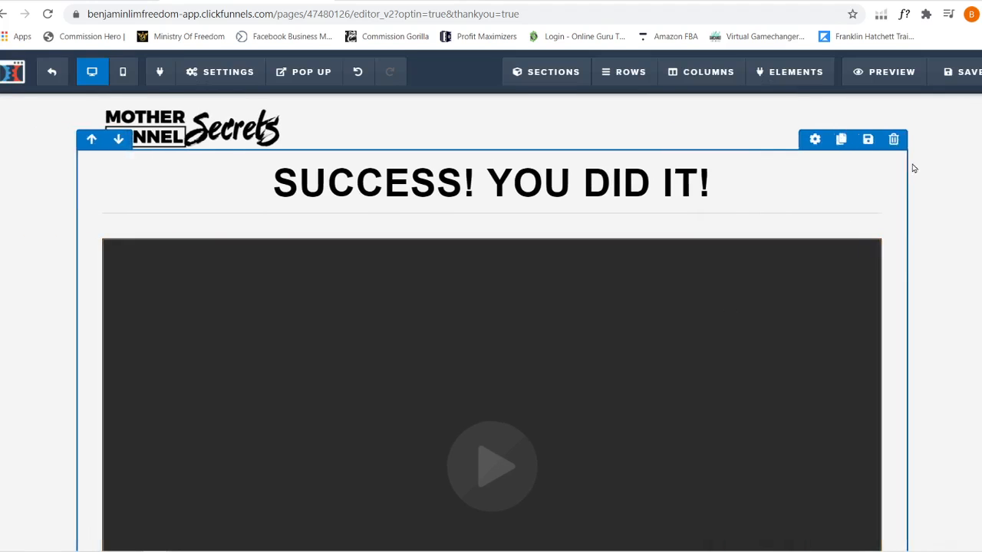
pyautogui.click(961, 72)
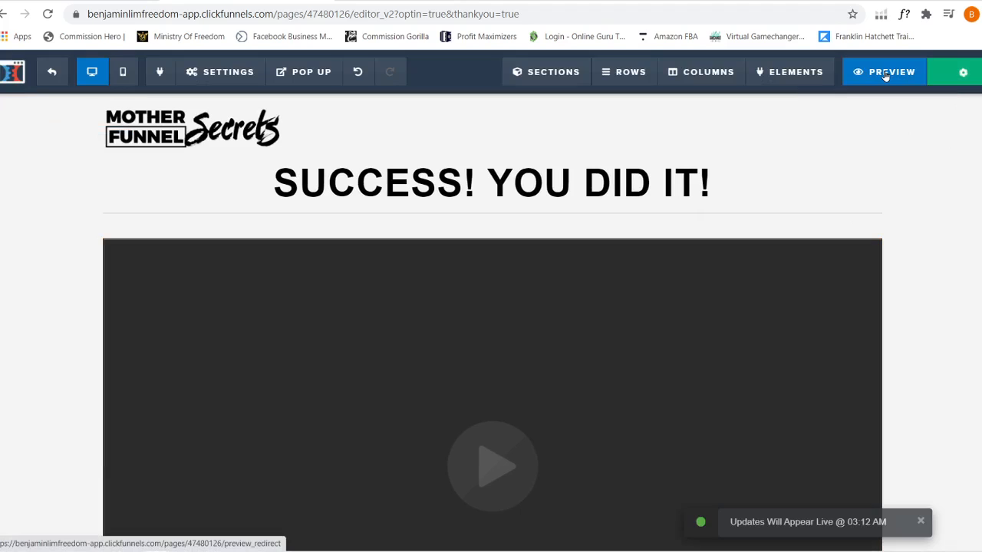
# Check the embedded video in the Thank You page's live preview, pause it, and close the preview
pyautogui.click(886, 73)
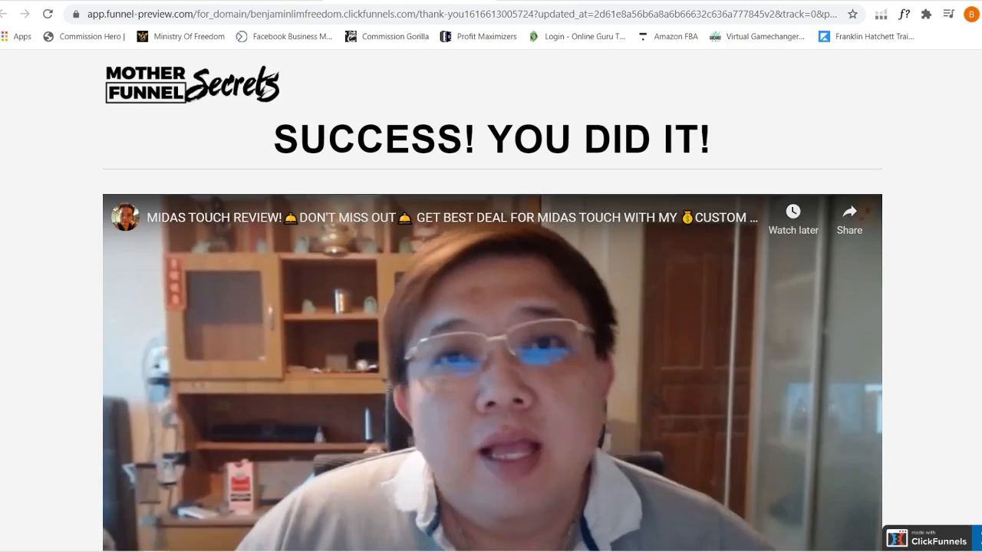
pyautogui.scroll(-2, 463, 295)
pyautogui.click(463, 295)
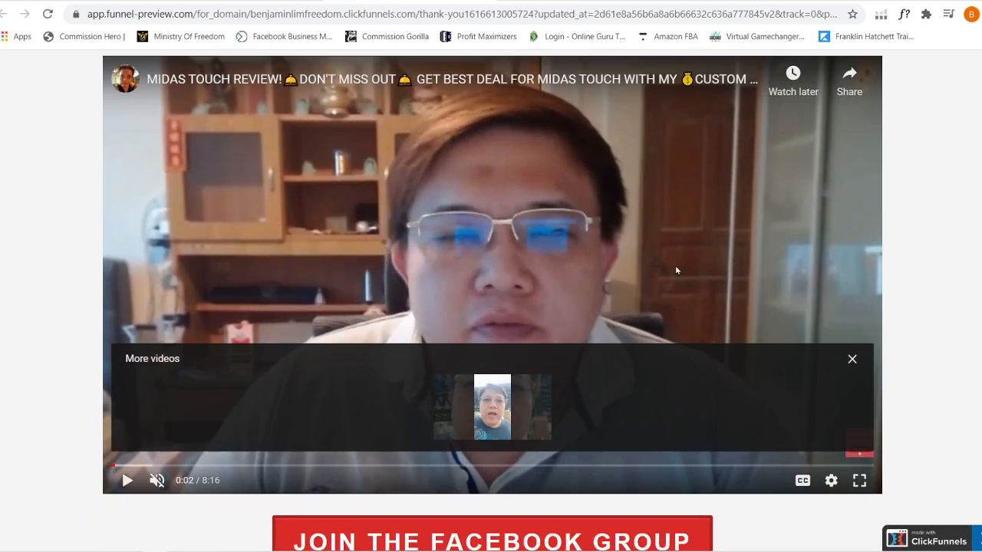
pyautogui.scroll(2, 676, 270)
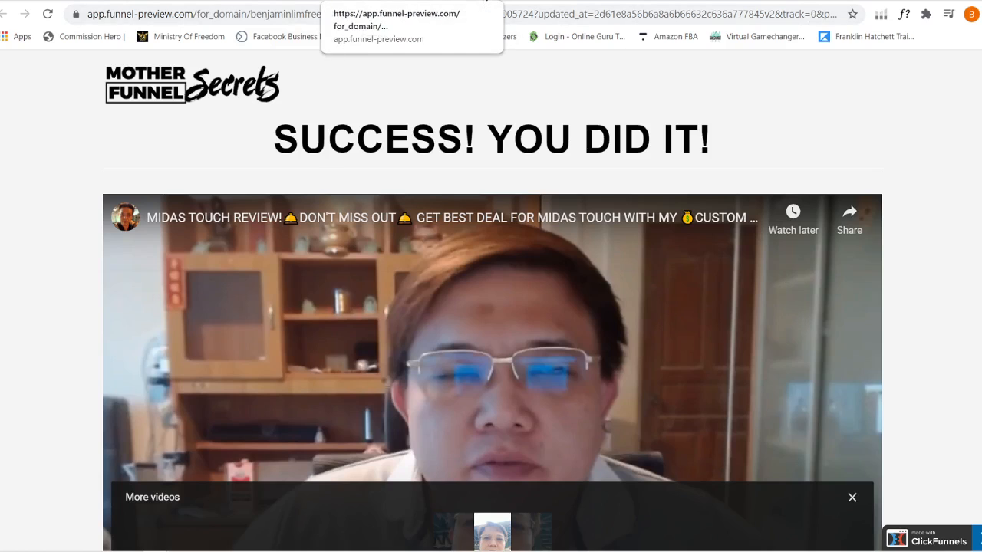
pyautogui.click(485, 2)
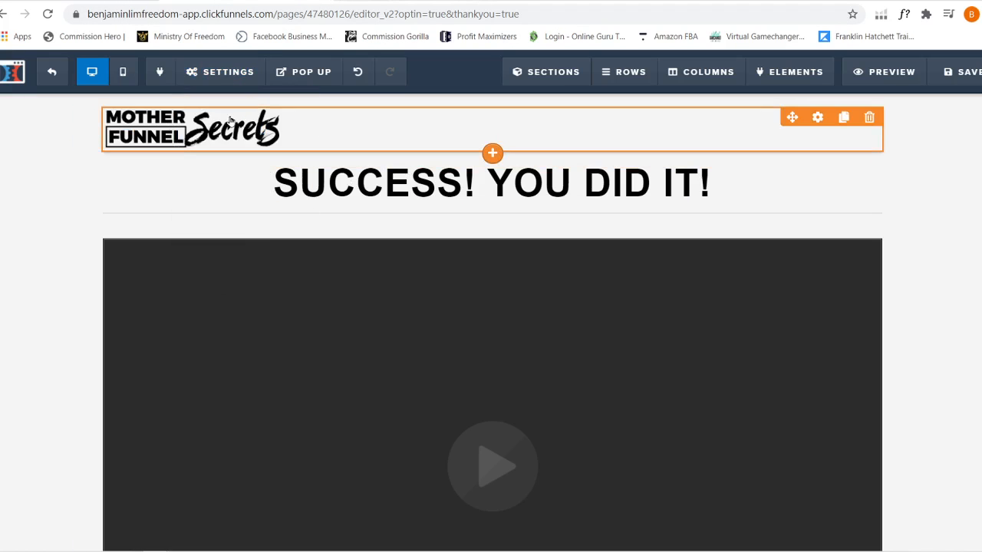
# Replace the Mother Funnel Secrets logo above the headline with The Comfy Baby image from the uploaded images
pyautogui.click(818, 119)
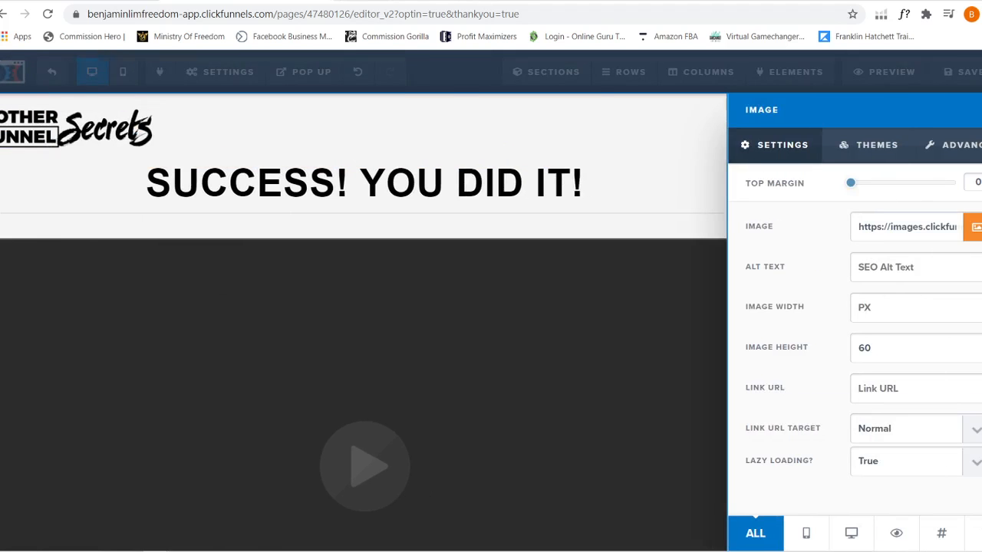
pyautogui.click(975, 227)
pyautogui.click(740, 276)
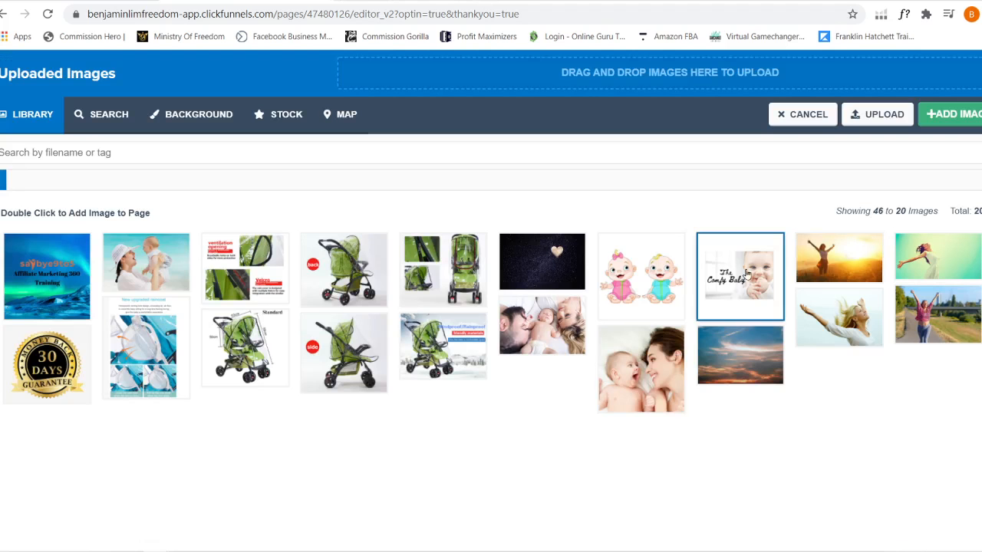
pyautogui.click(950, 113)
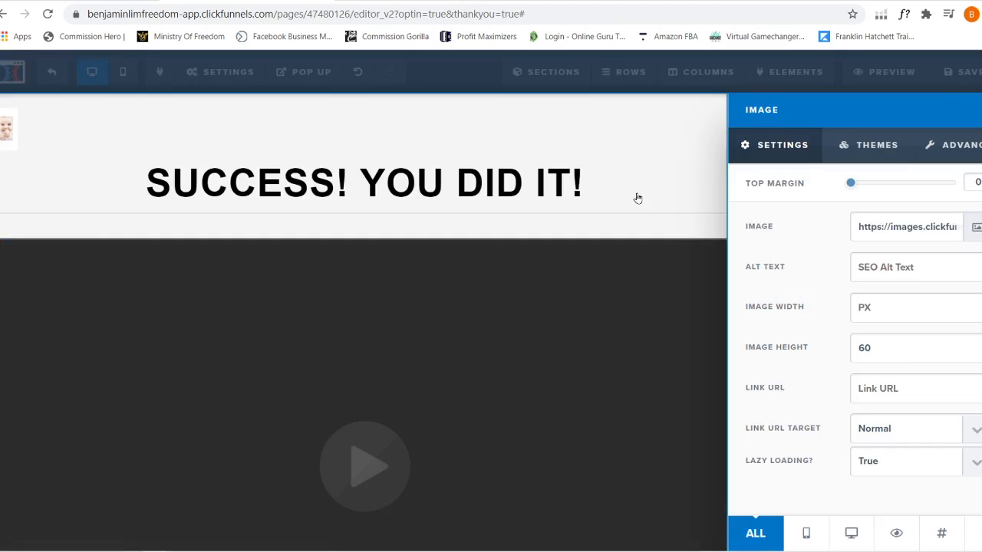
pyautogui.click(717, 192)
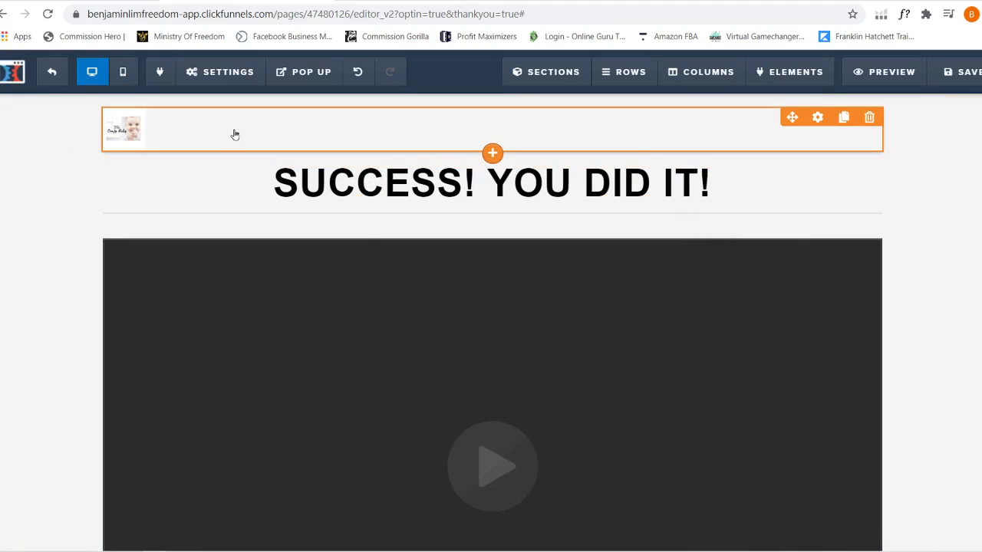
# Set The Comfy Baby logo's image width to 150 and its height to 150
pyautogui.click(818, 116)
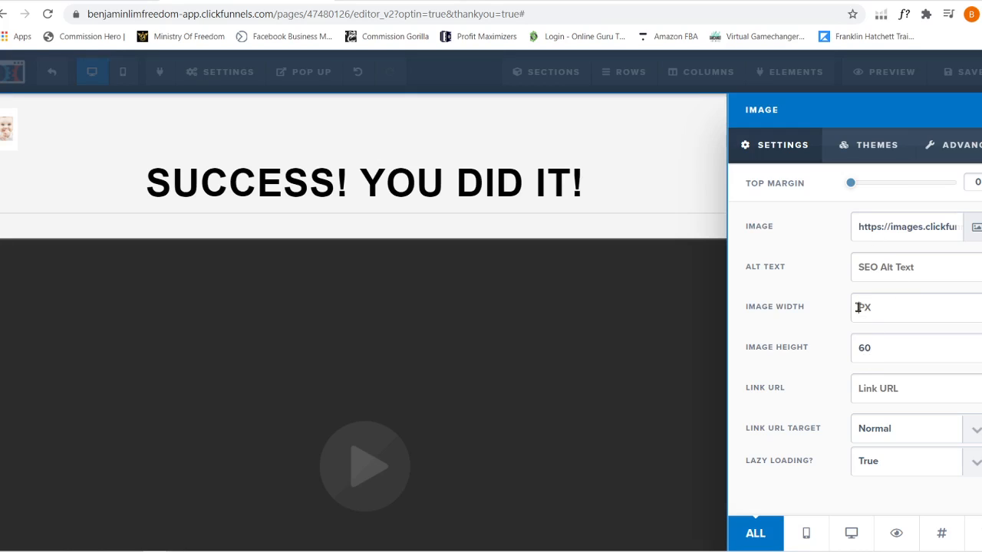
pyautogui.write('250')
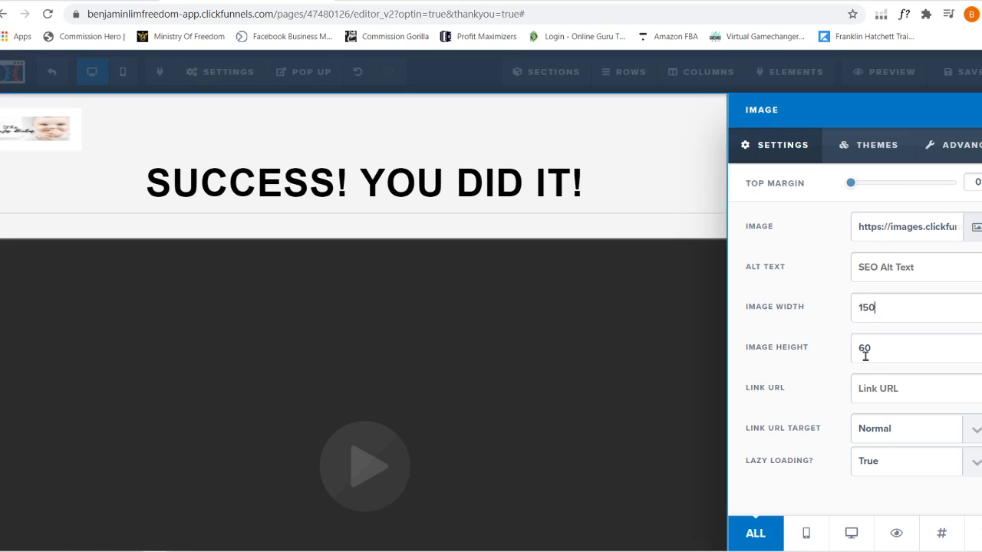
pyautogui.moveTo(873, 349); pyautogui.dragTo(850, 352)
pyautogui.write('150')
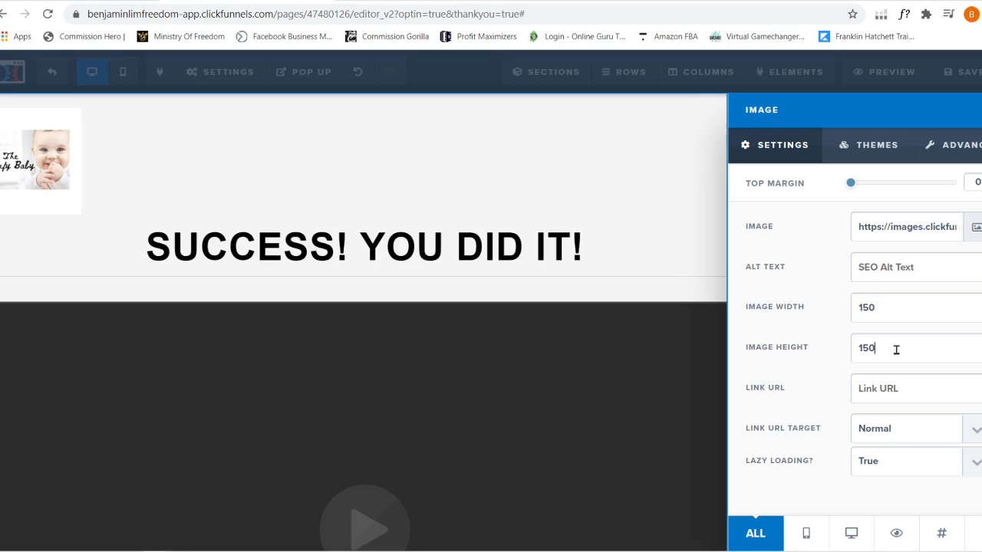
# Center-align The Comfy Baby logo above the Thank You page headline
pyautogui.click(957, 149)
pyautogui.click(895, 239)
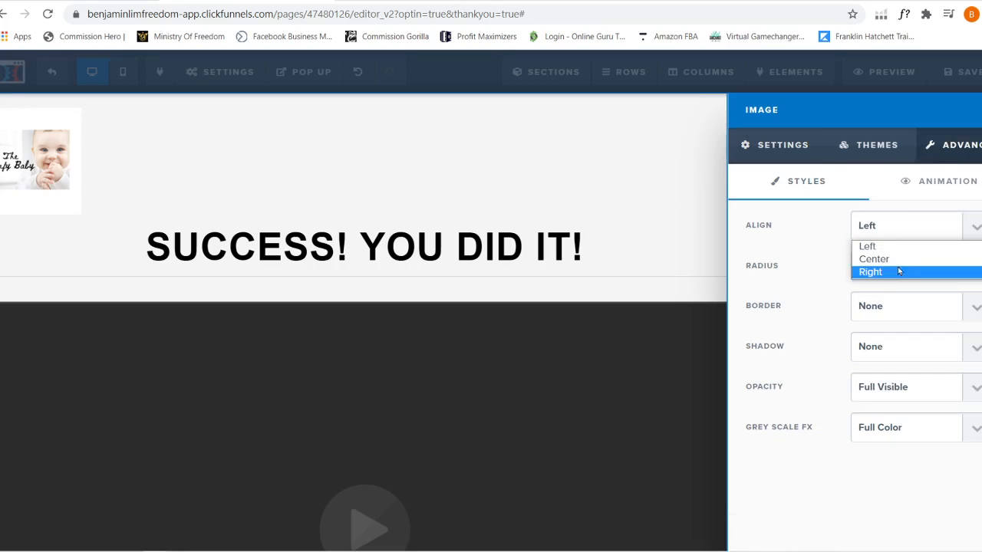
pyautogui.click(898, 259)
pyautogui.click(698, 263)
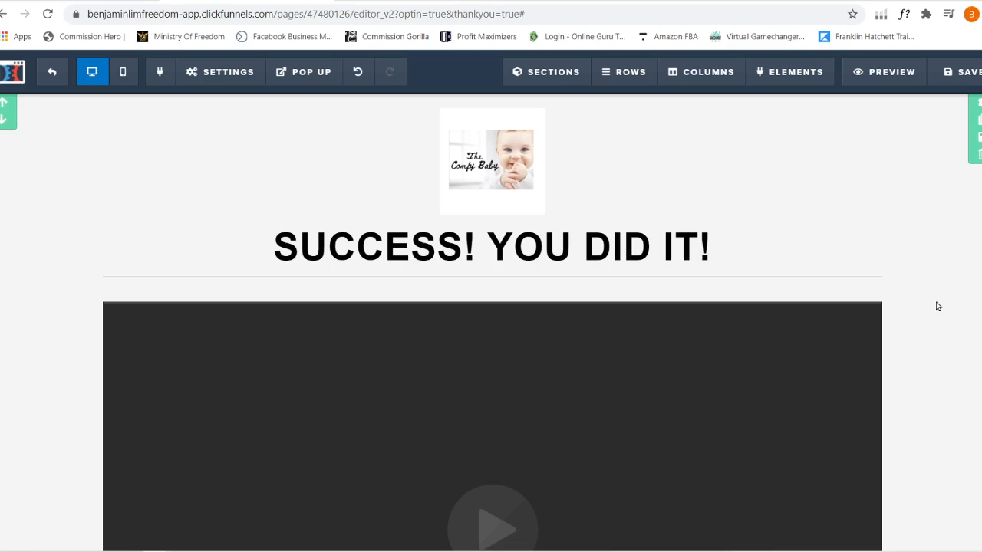
pyautogui.scroll(-4, 825, 188)
pyautogui.scroll(4, 826, 189)
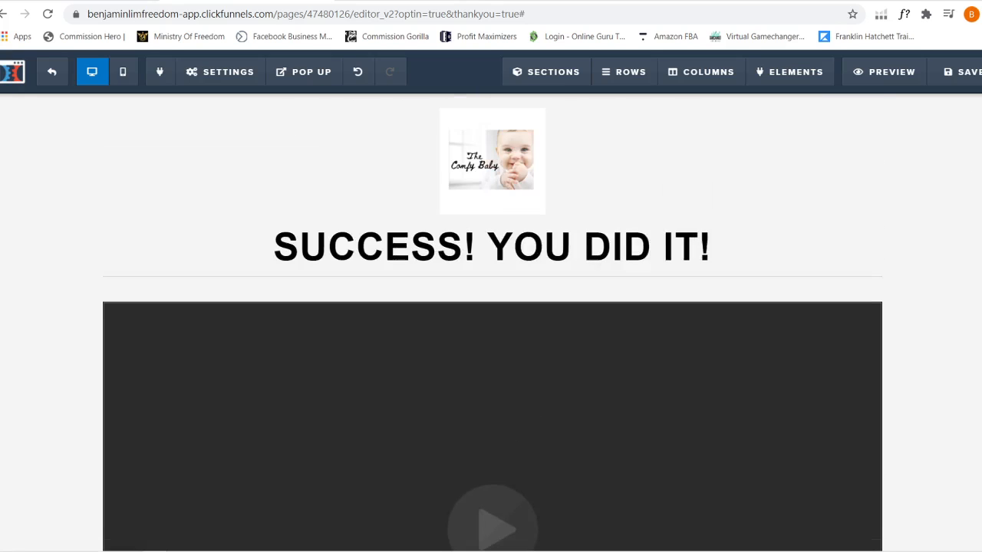
# Open the color choices for the Thank You page's background
pyautogui.moveTo(248, 67)
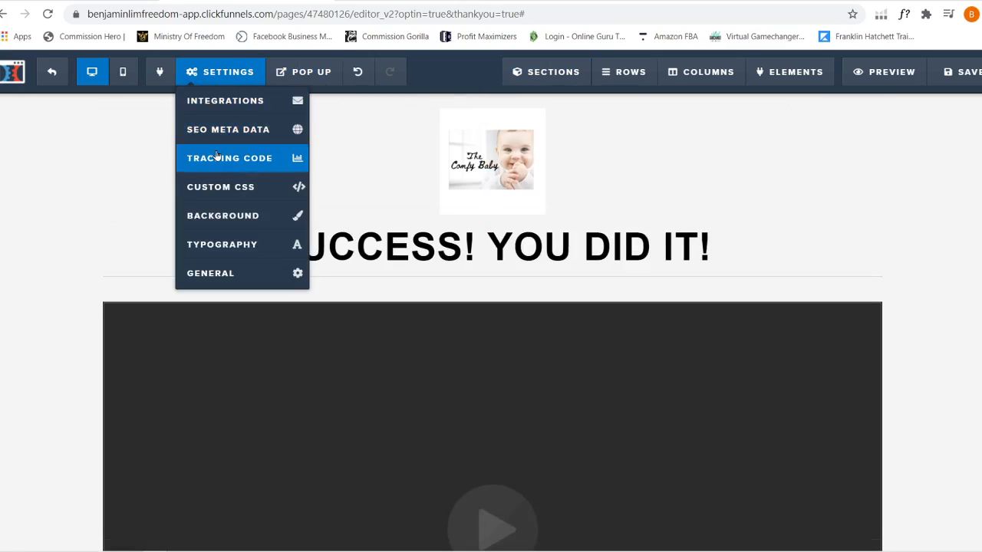
pyautogui.click(222, 215)
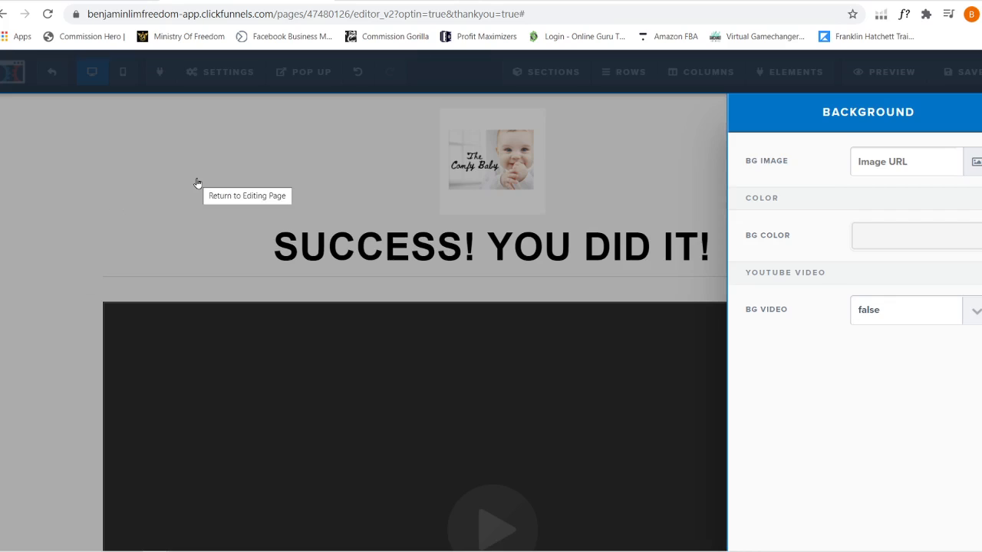
pyautogui.click(864, 243)
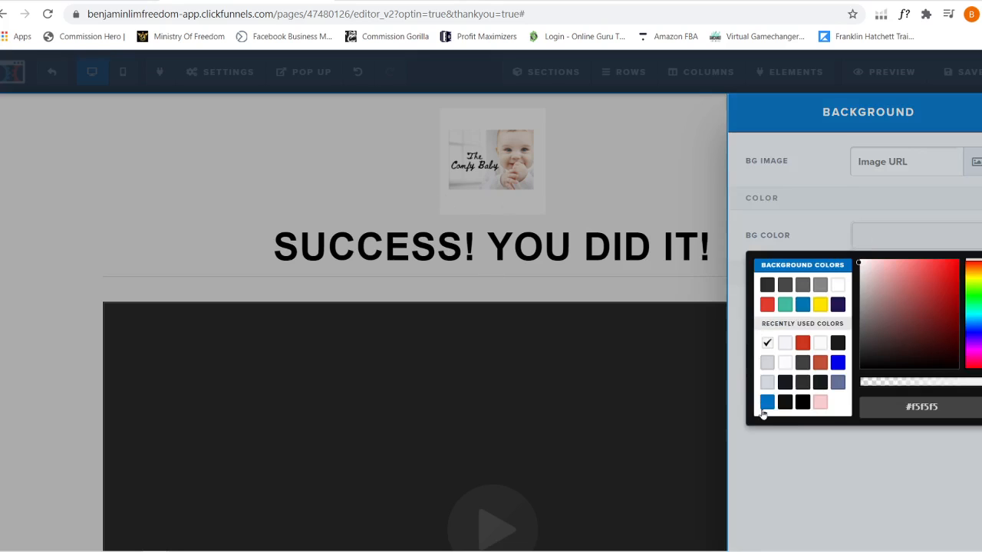
# Try several page background colors, including slate blue #637197 and a translucent red of rgba(221, 87, 87, 0.19)
pyautogui.click(820, 403)
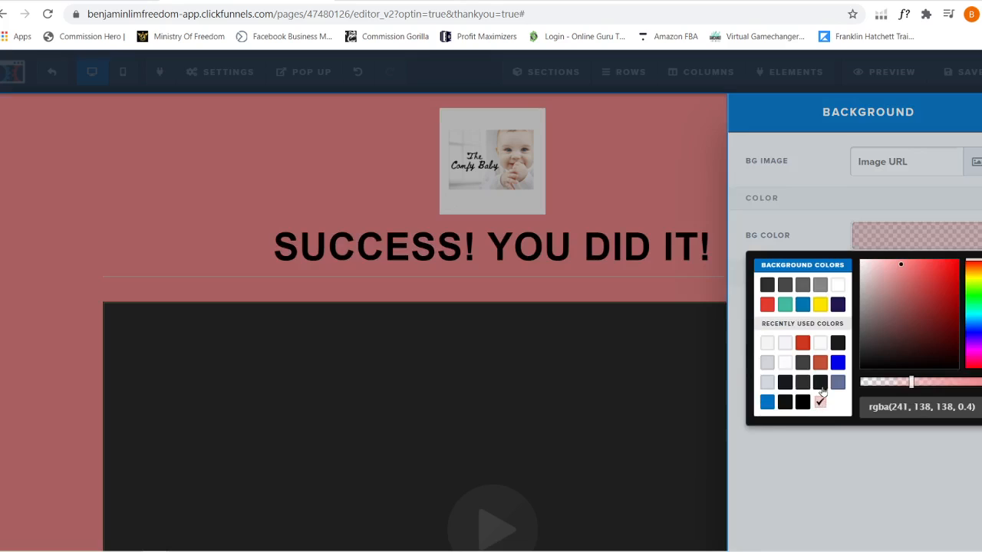
pyautogui.click(820, 382)
pyautogui.click(837, 382)
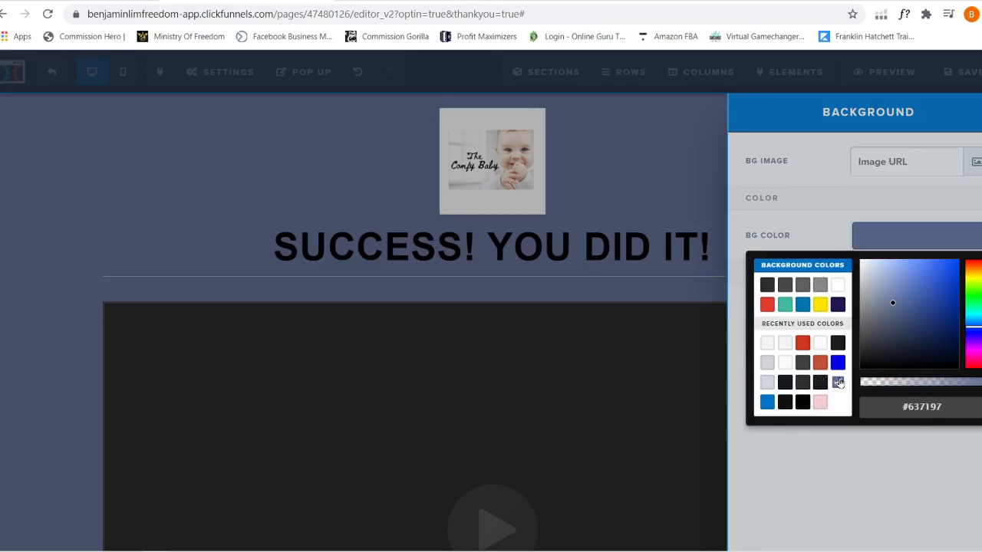
pyautogui.click(802, 363)
pyautogui.click(918, 272)
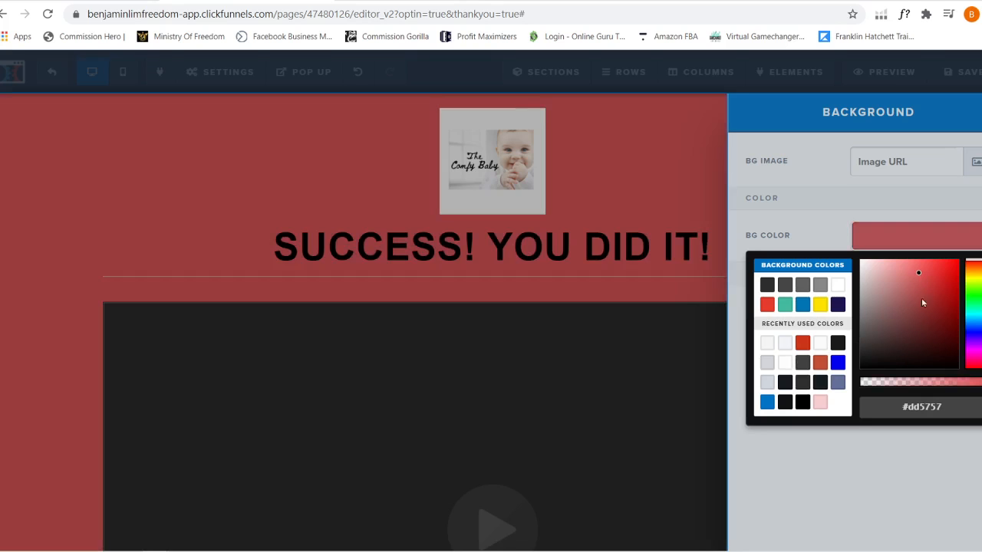
pyautogui.moveTo(981, 382); pyautogui.dragTo(885, 388)
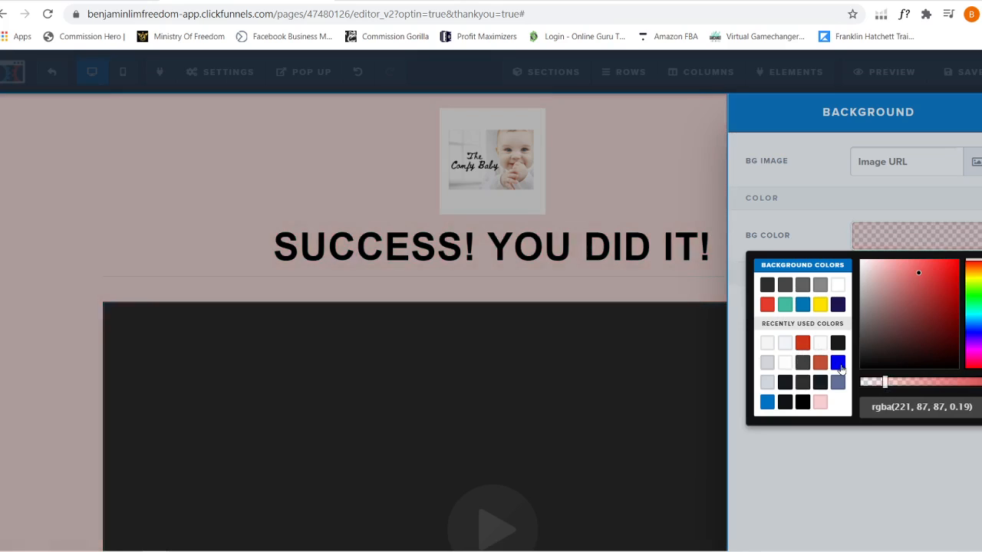
# Set the page background to the recently used bright blue with low opacity, rgba(0, 0, 238, 0.1)
pyautogui.click(837, 364)
pyautogui.moveTo(916, 384); pyautogui.dragTo(873, 390)
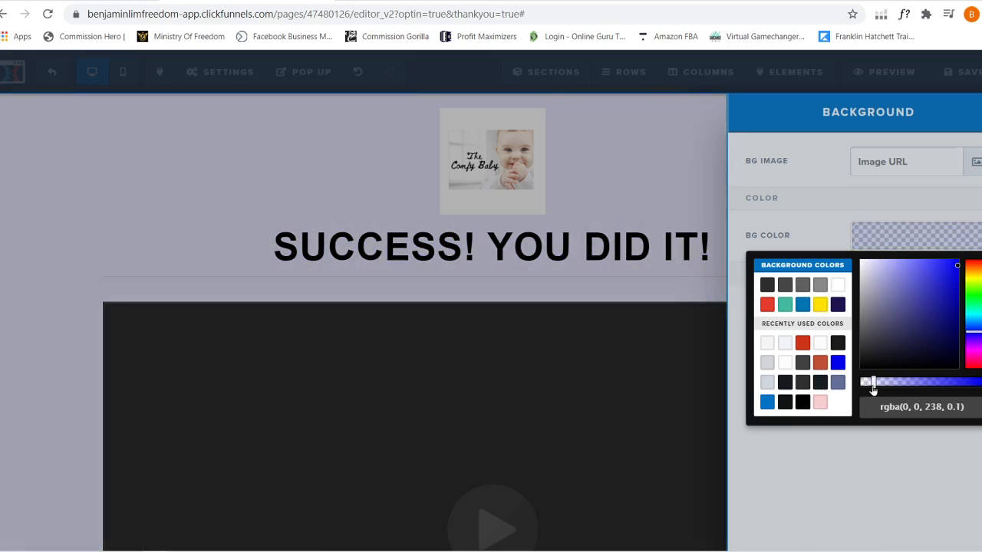
pyautogui.click(625, 148)
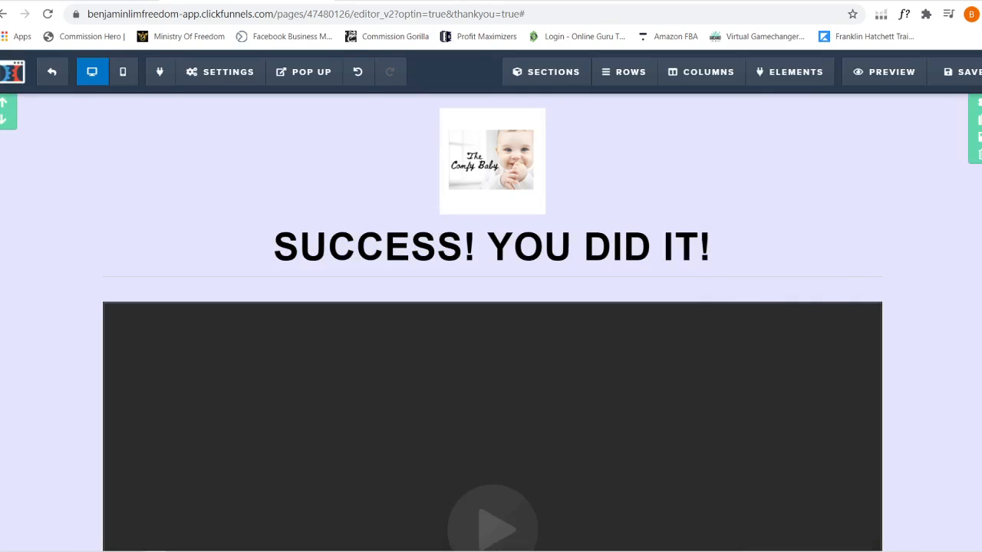
pyautogui.scroll(-4, 491, 322)
pyautogui.scroll(4, 491, 322)
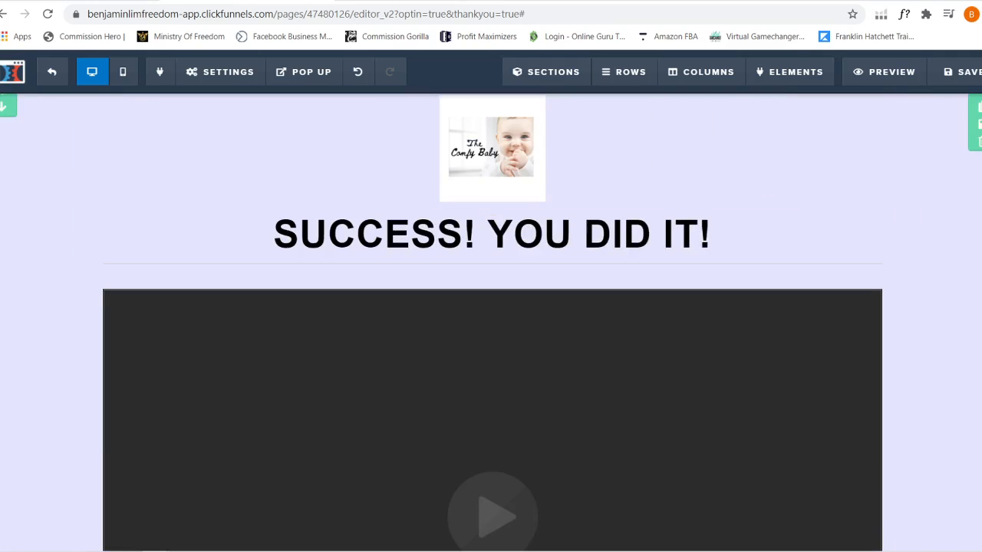
# Change the Facebook group button's text below the video to Let Me In and set its font size to 62
pyautogui.scroll(-3, 491, 322)
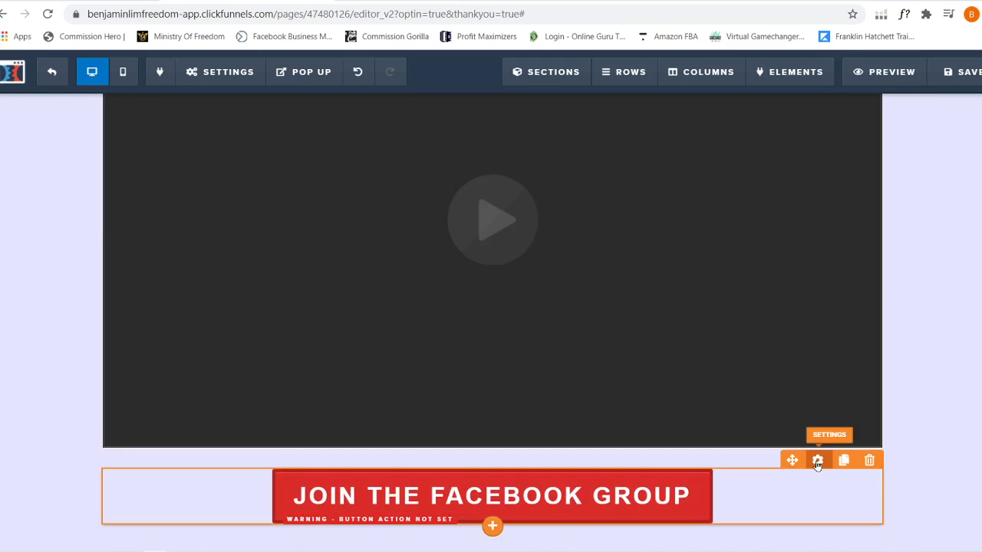
pyautogui.click(817, 461)
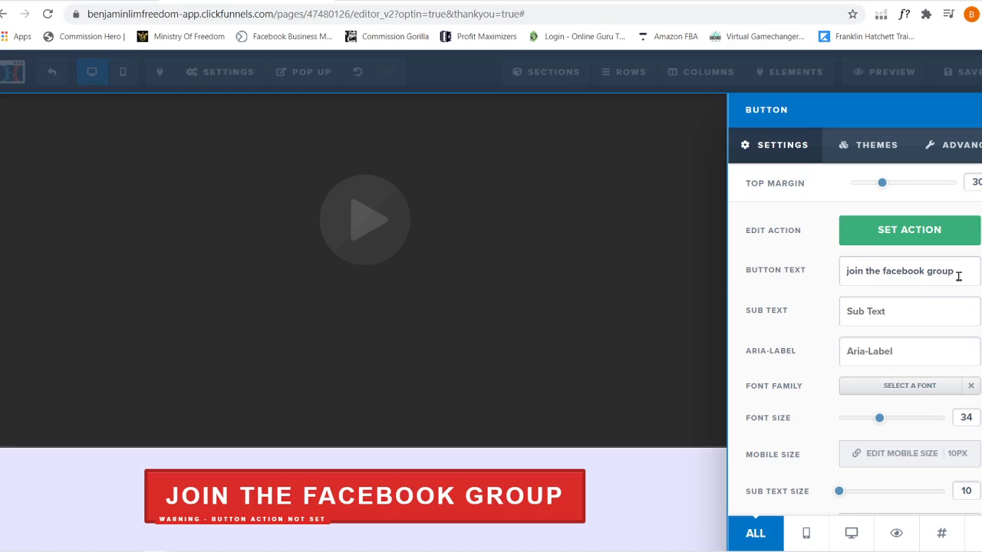
pyautogui.moveTo(956, 274); pyautogui.dragTo(731, 280)
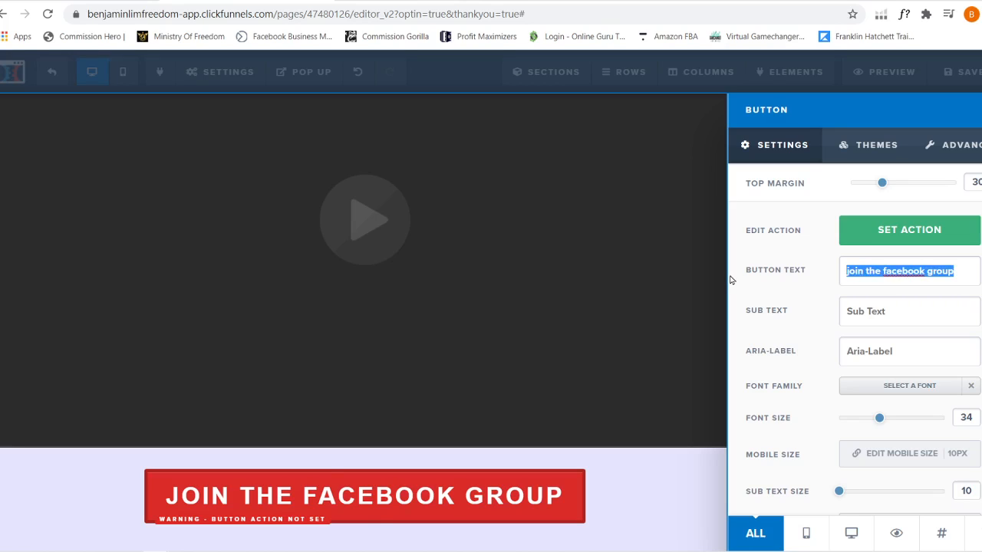
pyautogui.write('Let')
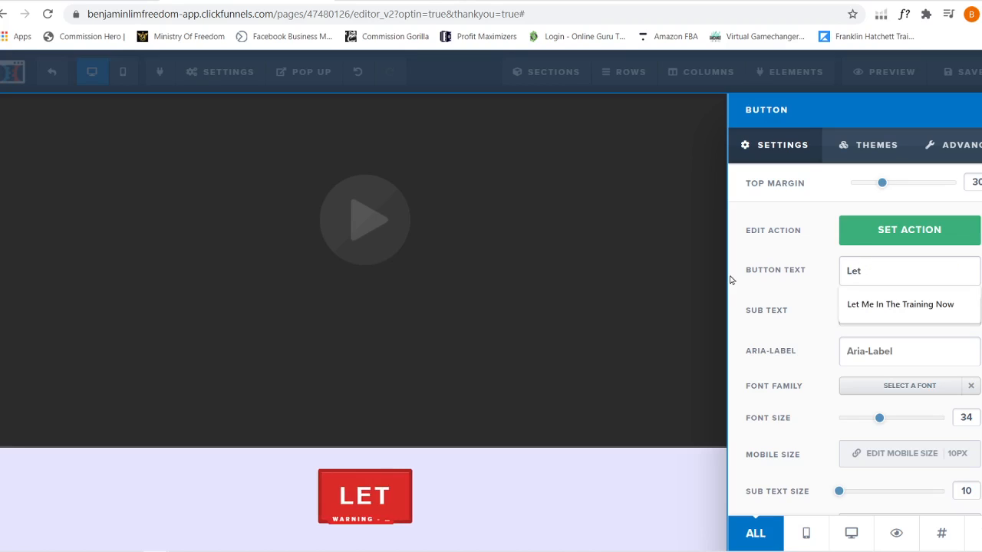
pyautogui.press('BackSpace')
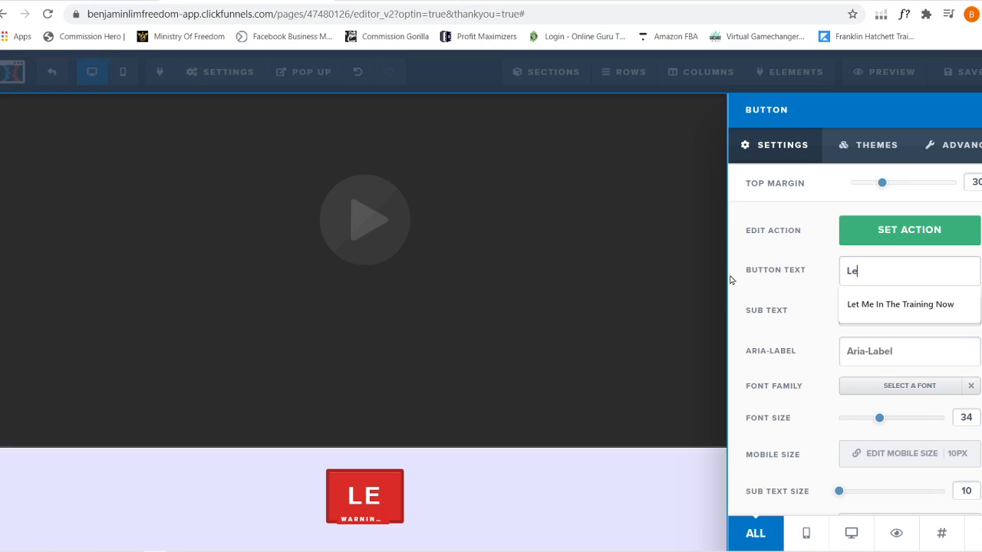
pyautogui.write('t Me In')
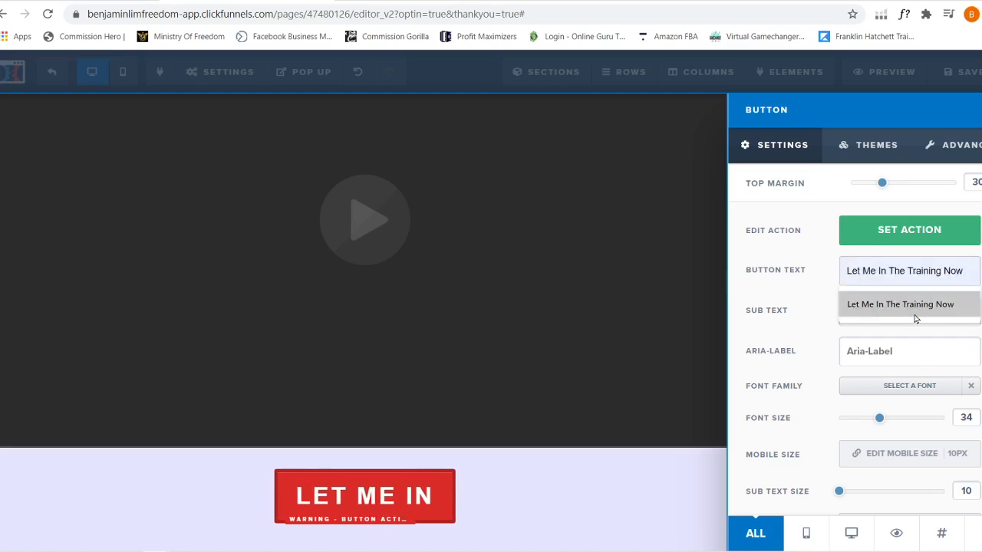
pyautogui.click(830, 331)
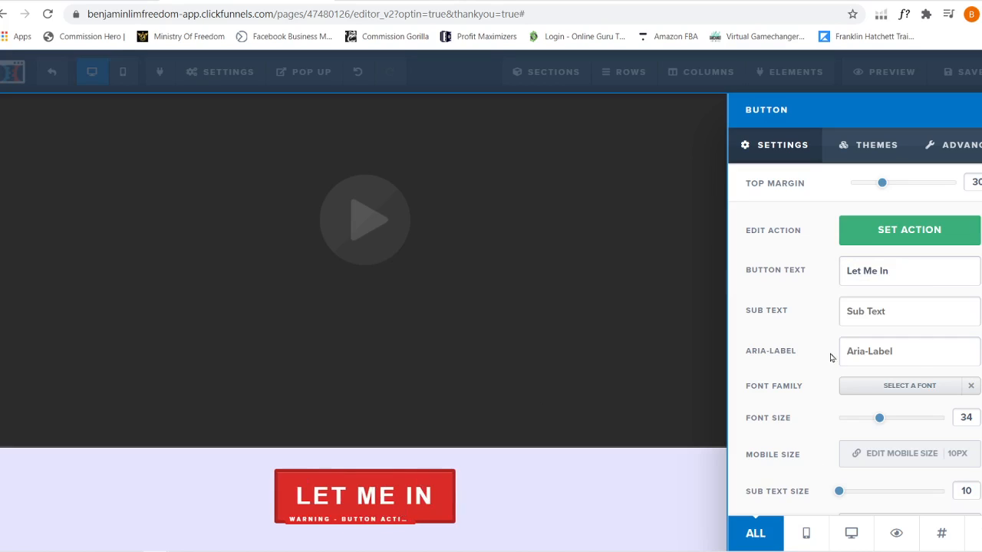
pyautogui.moveTo(881, 420); pyautogui.dragTo(930, 420)
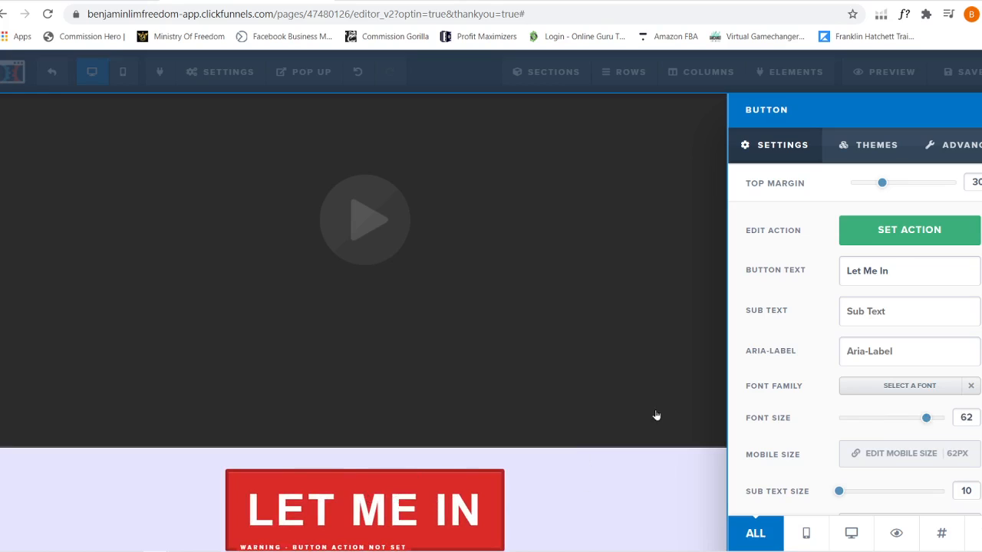
# Clear the # from the Let Me In button's website URL action and close the button settings
pyautogui.click(896, 238)
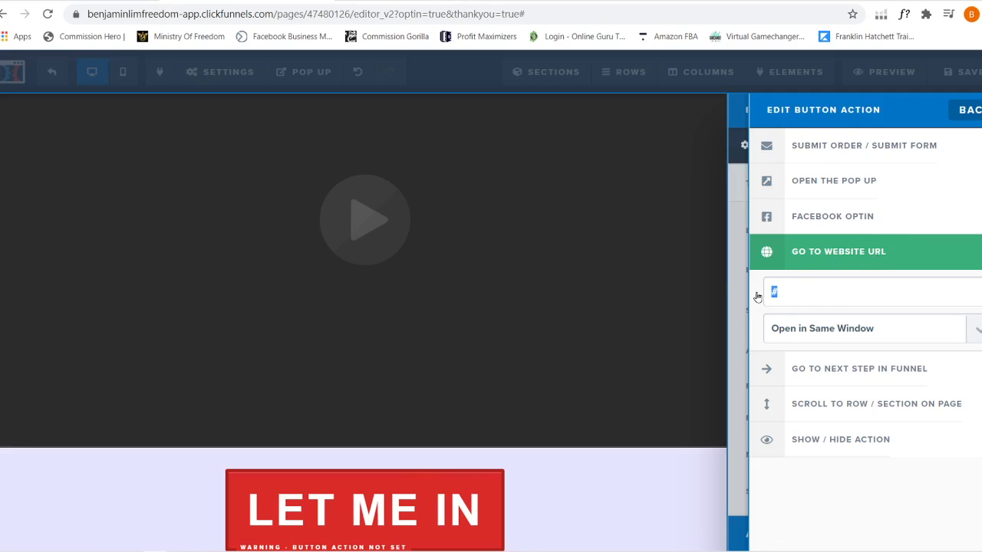
pyautogui.press('BackSpace')
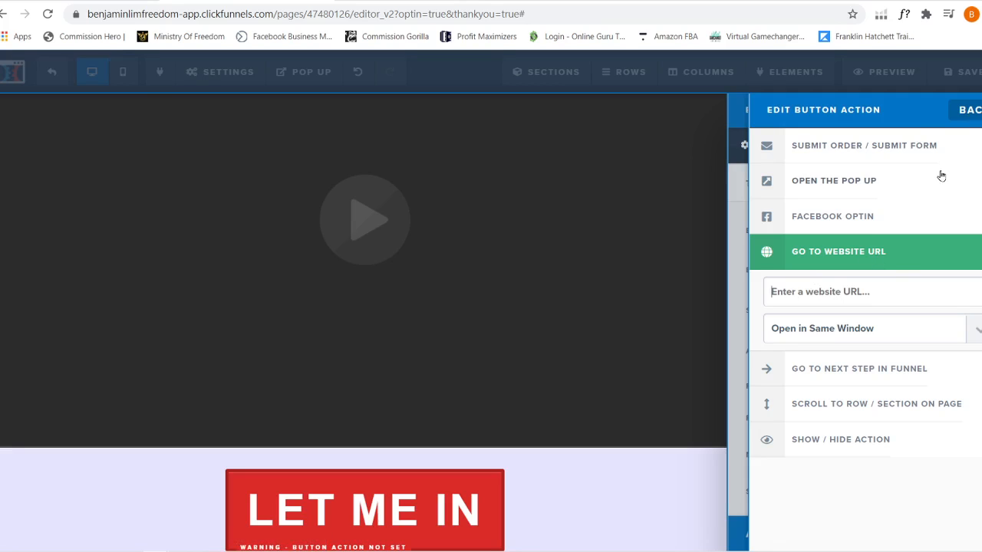
pyautogui.click(970, 110)
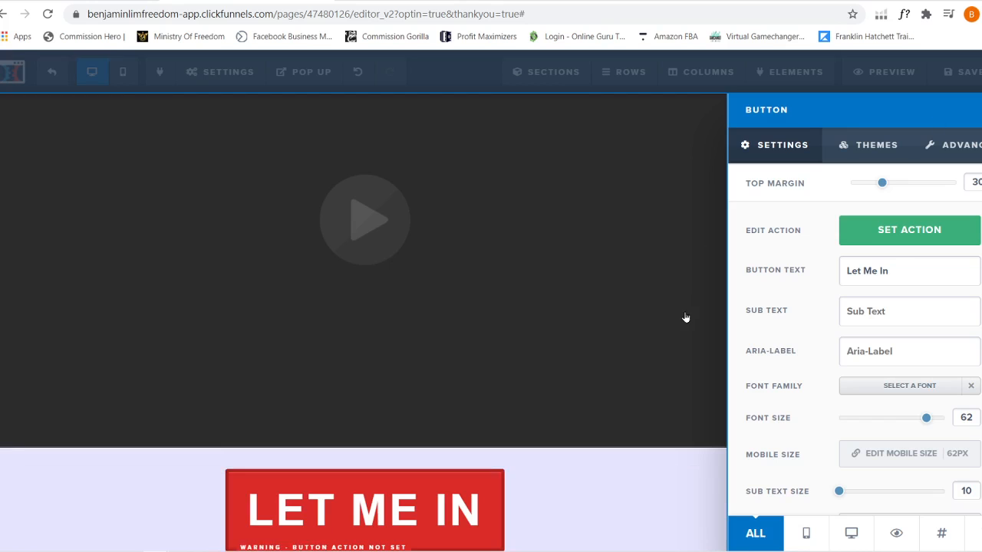
pyautogui.click(686, 317)
# Show the Thank You page's pop-up and add a one-column row to it
pyautogui.scroll(3, 936, 300)
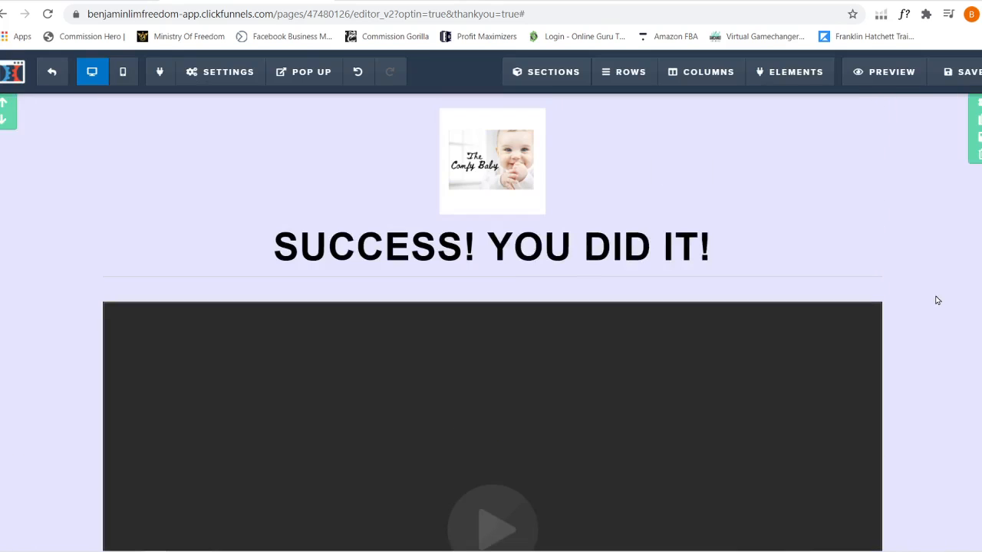
pyautogui.moveTo(292, 83)
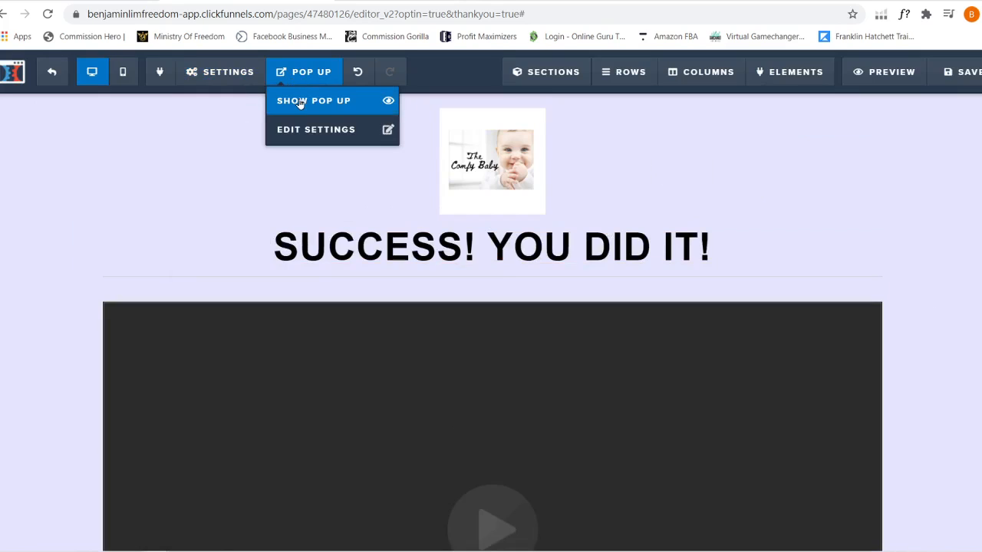
pyautogui.click(313, 112)
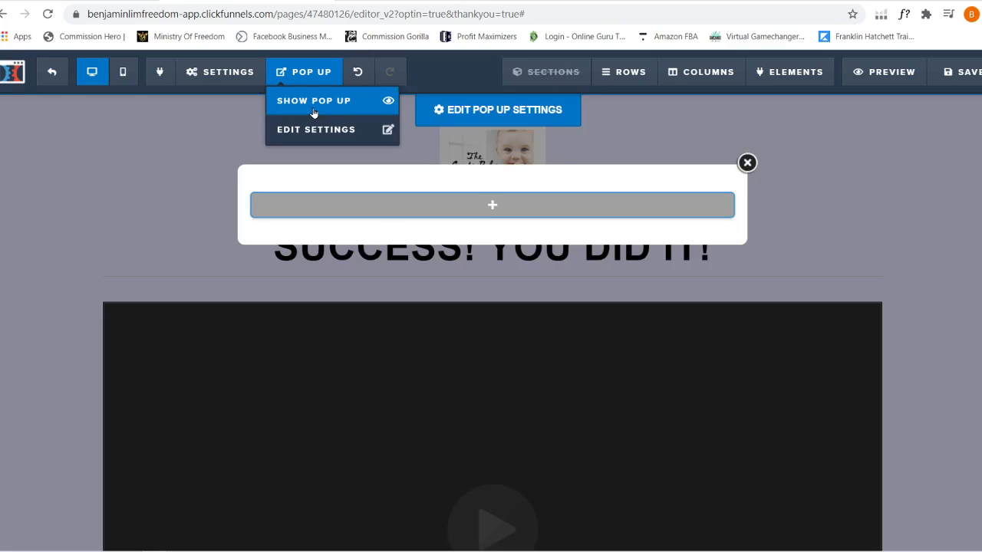
pyautogui.click(510, 207)
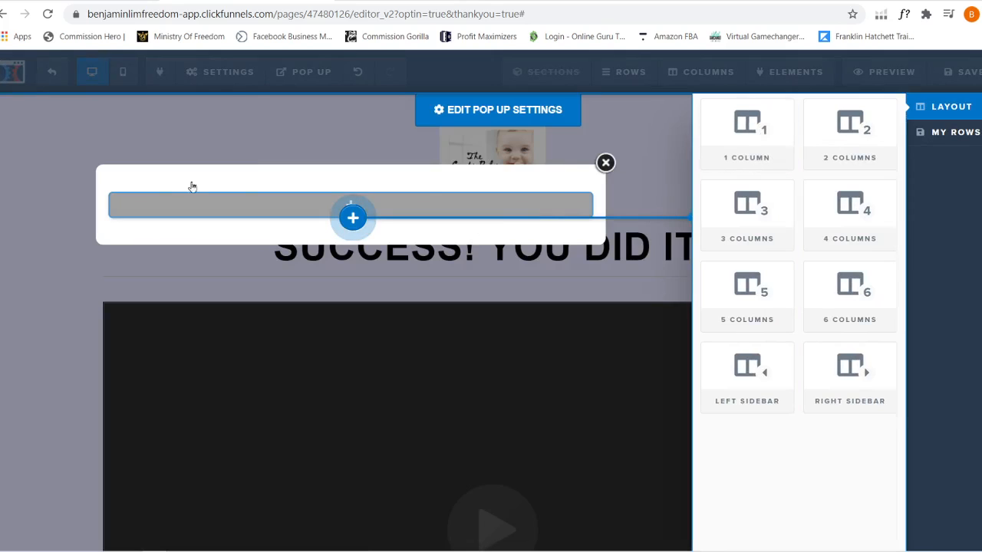
pyautogui.moveTo(711, 128); pyautogui.dragTo(493, 210)
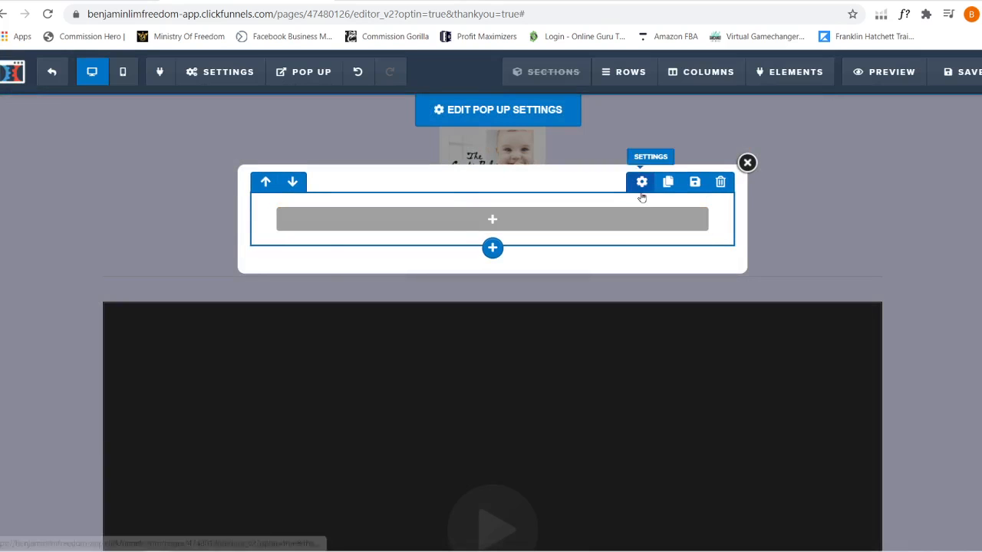
# Add a headline to the pop-up's row reading "Wait! Are You Sure You Want To Give Up on This Wonderful Limited Discount?!"
pyautogui.click(486, 221)
pyautogui.click(754, 215)
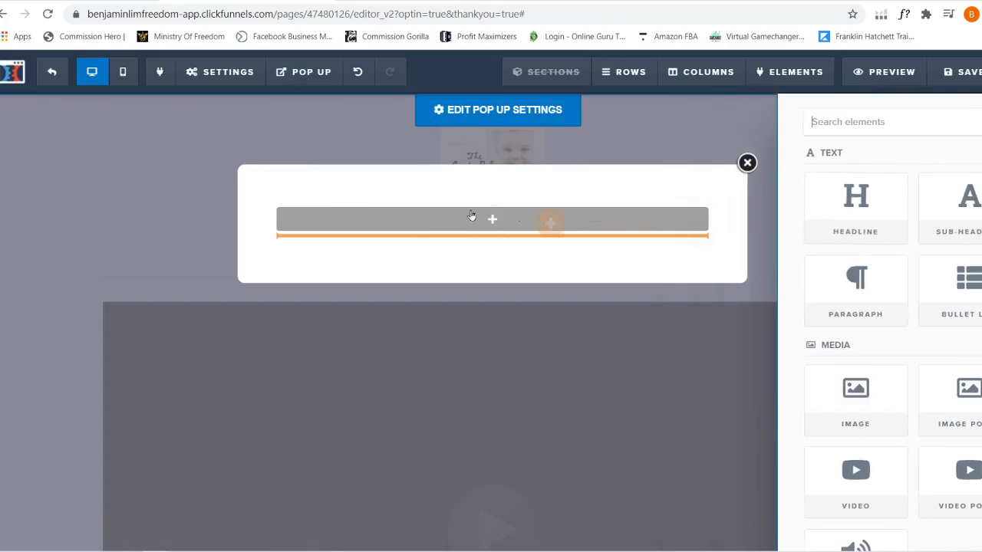
pyautogui.click(443, 227)
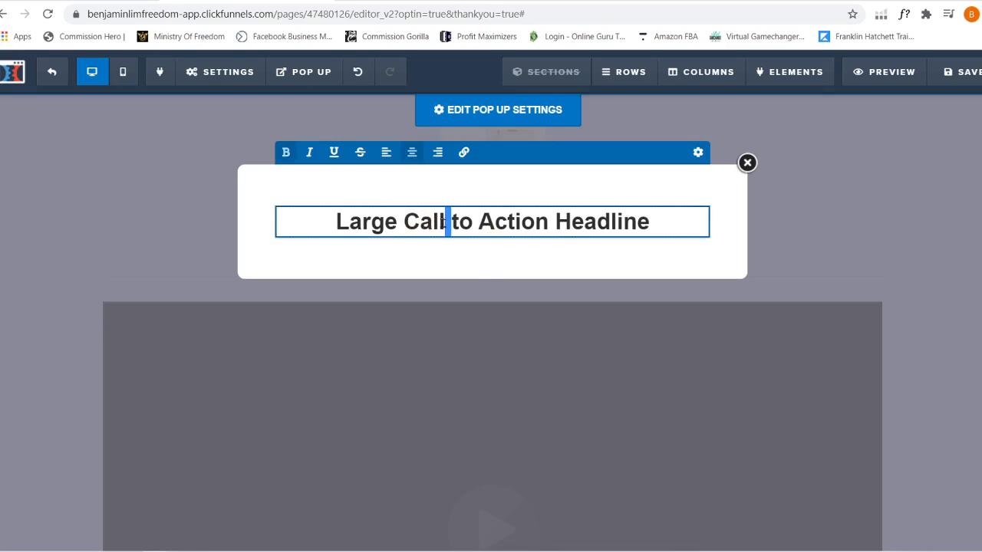
pyautogui.tripleClick(443, 227)
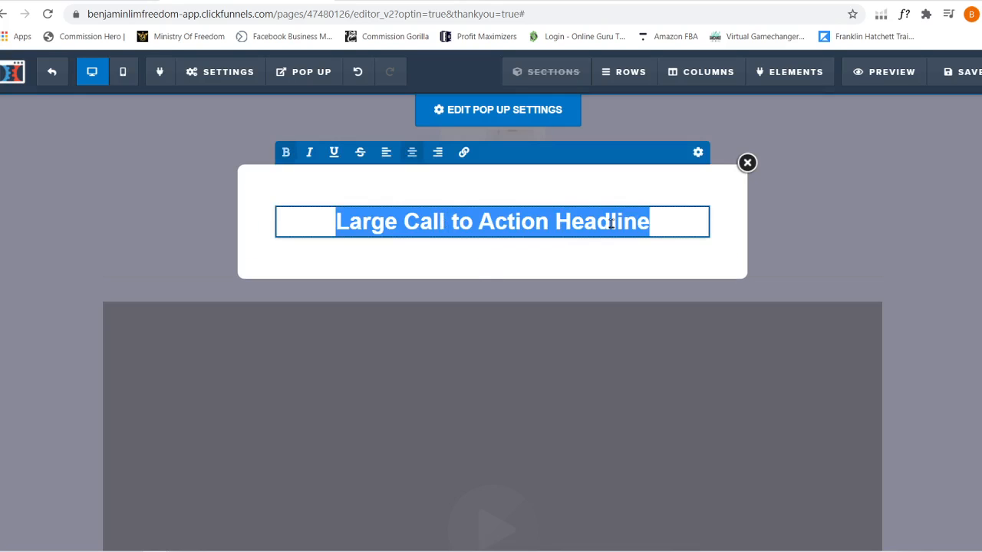
pyautogui.write('Waot!')
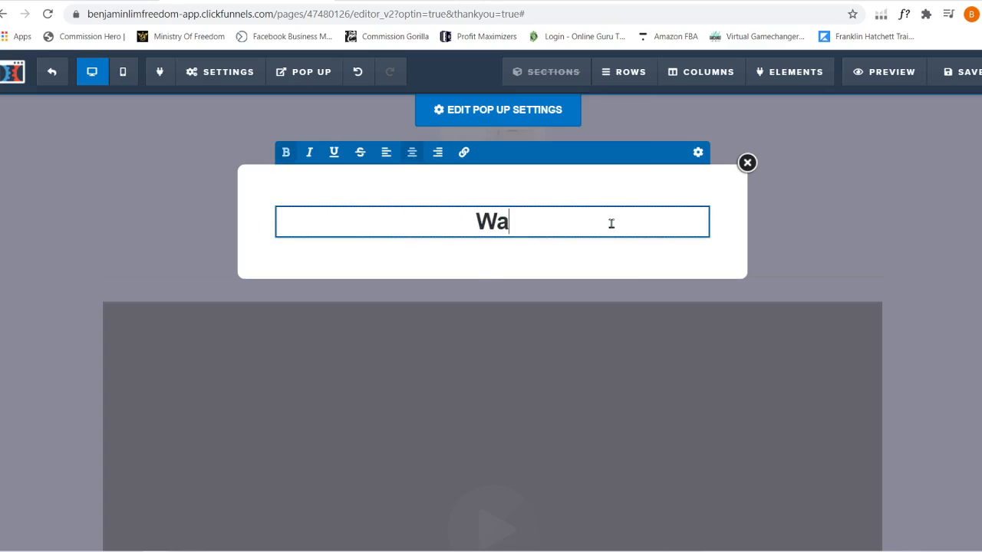
pyautogui.press('BackSpace')
pyautogui.press('BackSpace')
pyautogui.press('BackSpace')
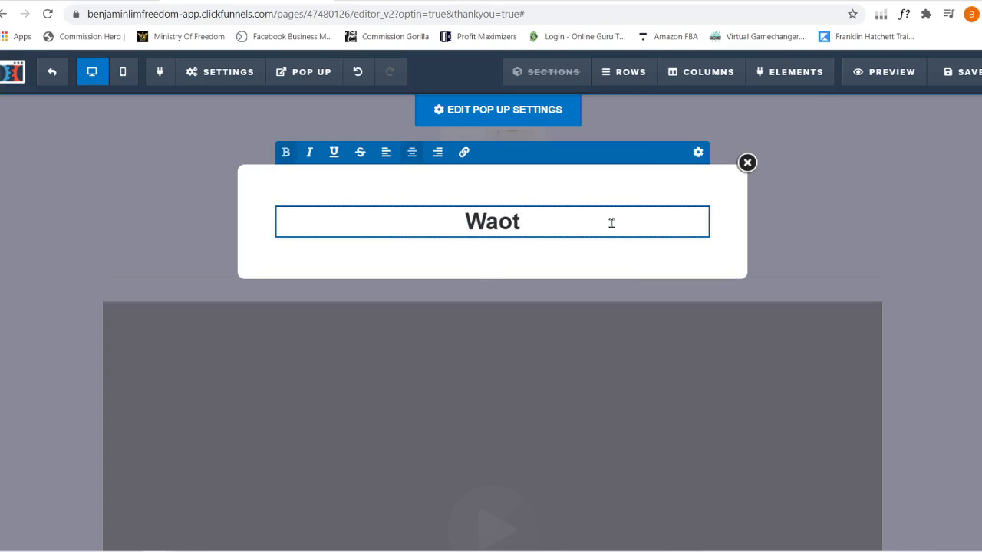
pyautogui.write('it! Are Y')
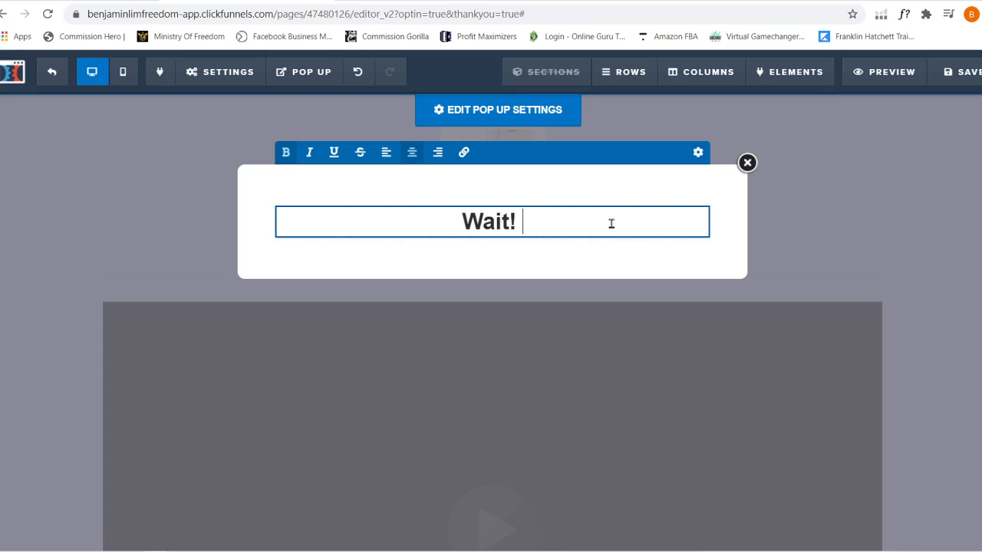
pyautogui.write('ou ')
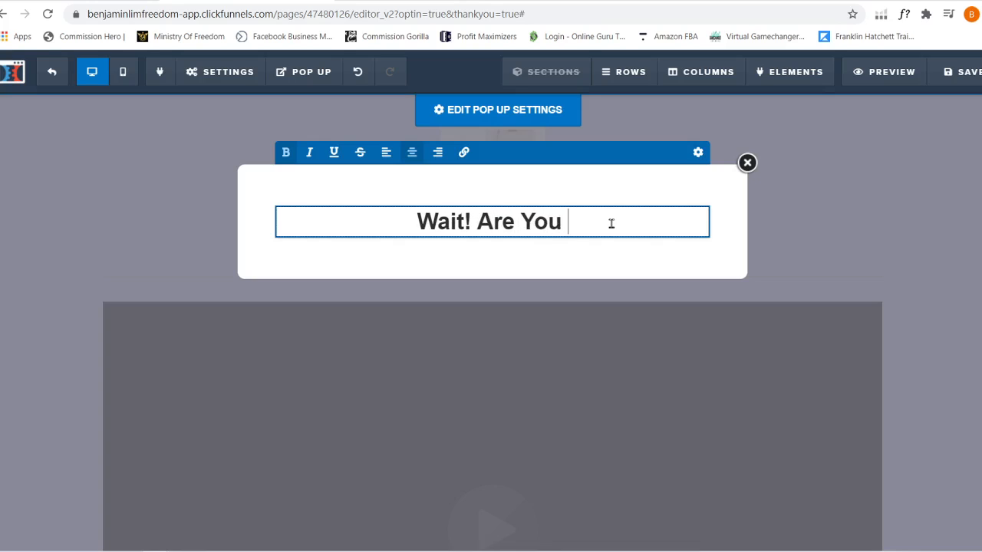
pyautogui.write('Sure You')
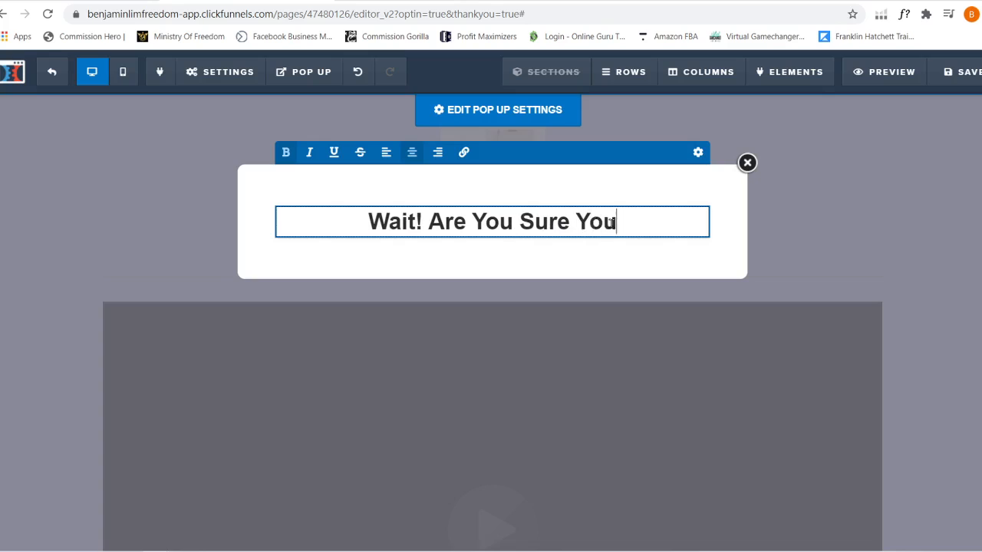
pyautogui.write(' Want T')
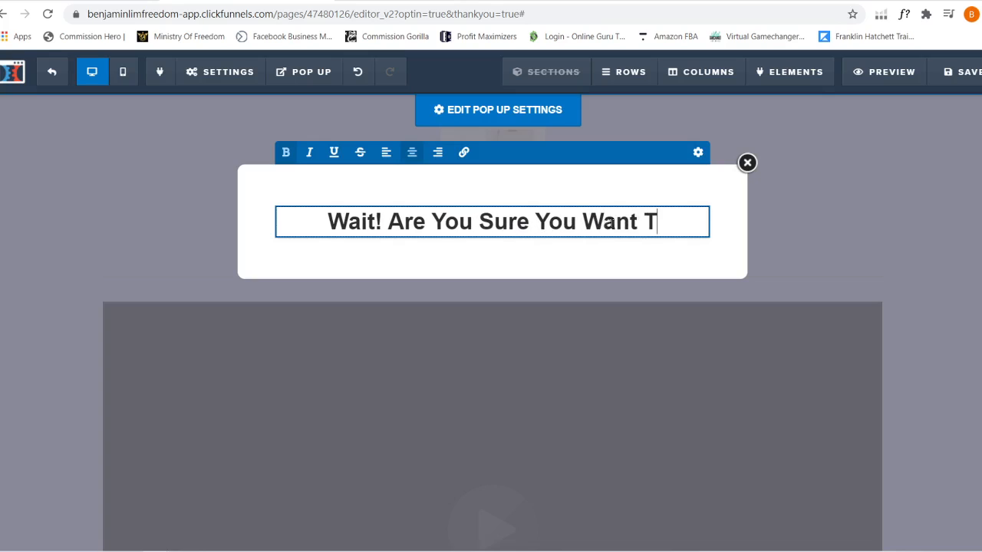
pyautogui.write('o Give ')
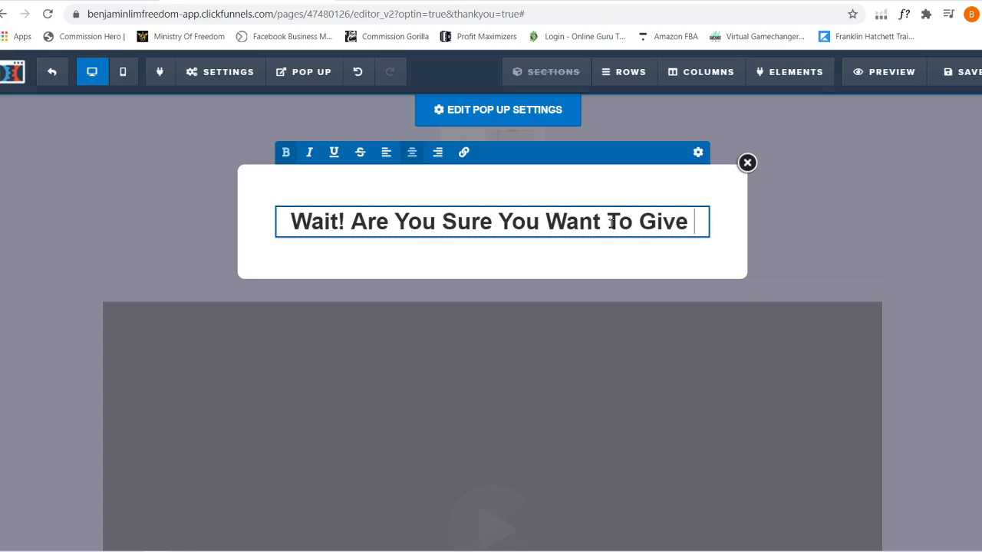
pyautogui.write('Up on T')
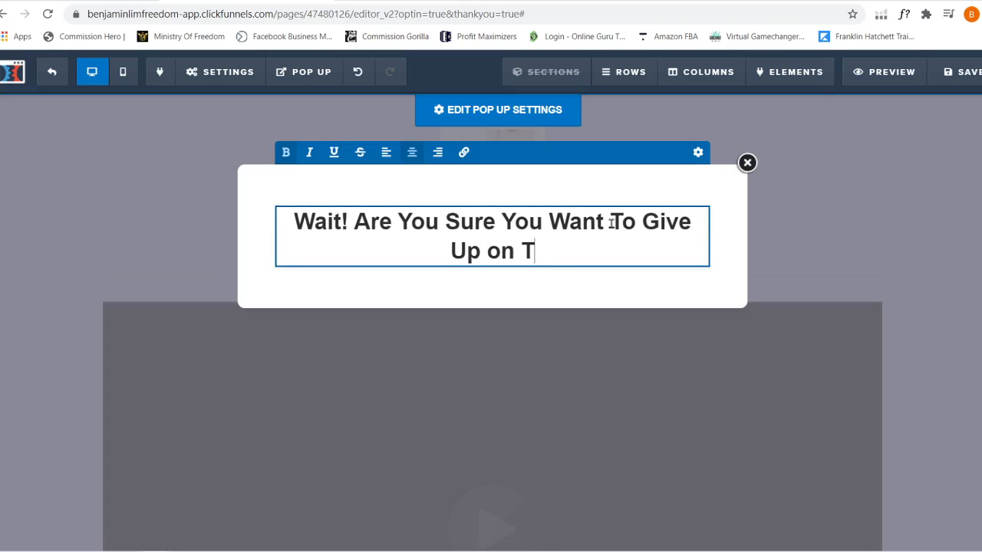
pyautogui.write('his Wond')
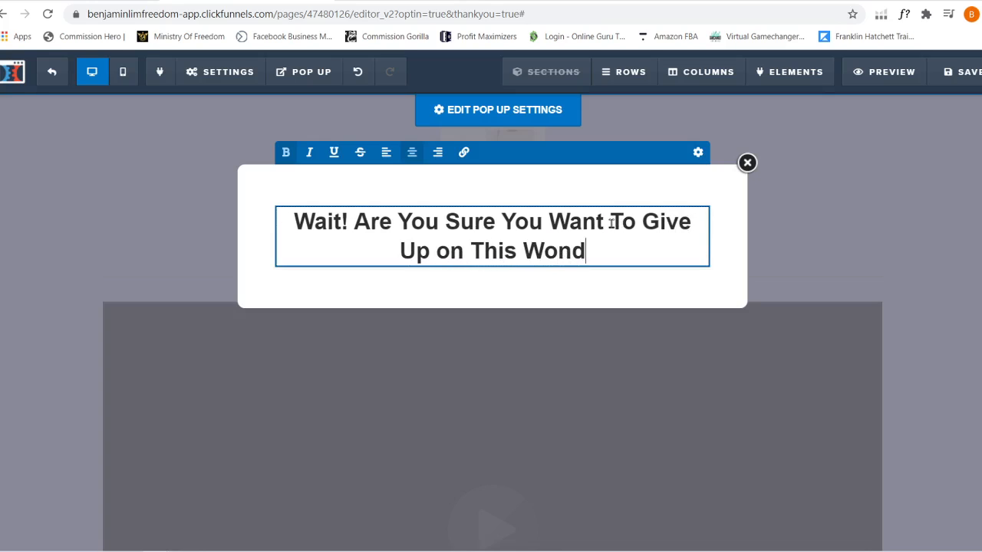
pyautogui.write('erful ')
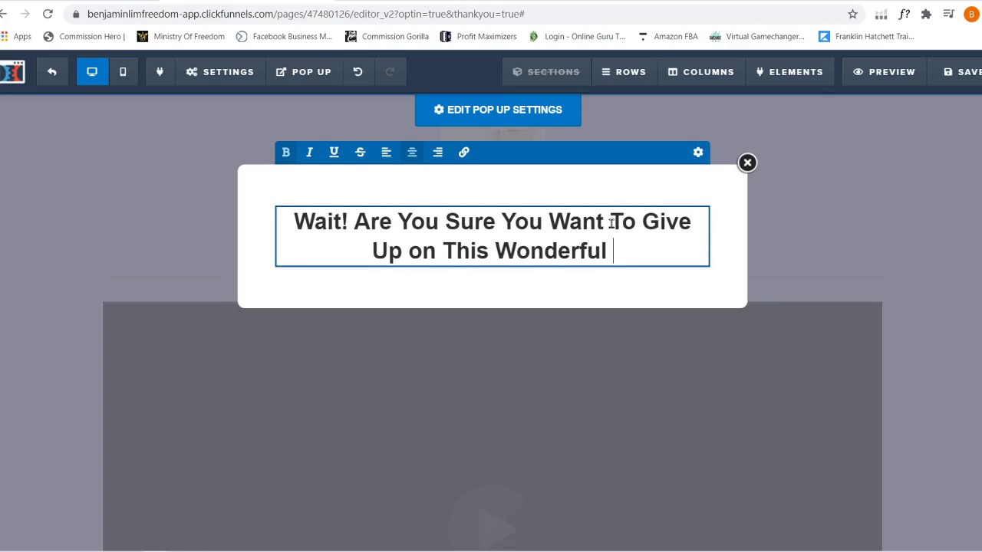
pyautogui.write('Limited ')
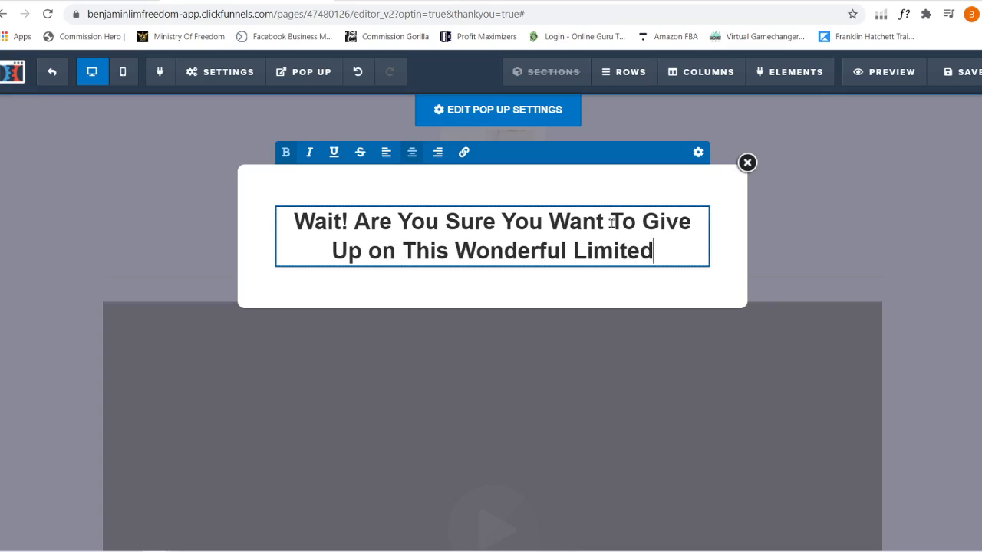
pyautogui.write('Discount')
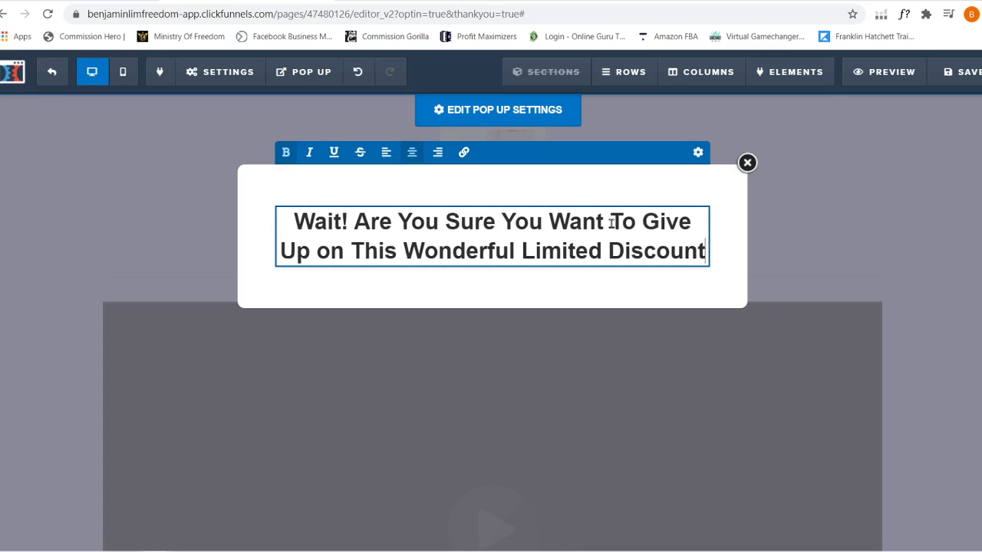
pyautogui.write('?!')
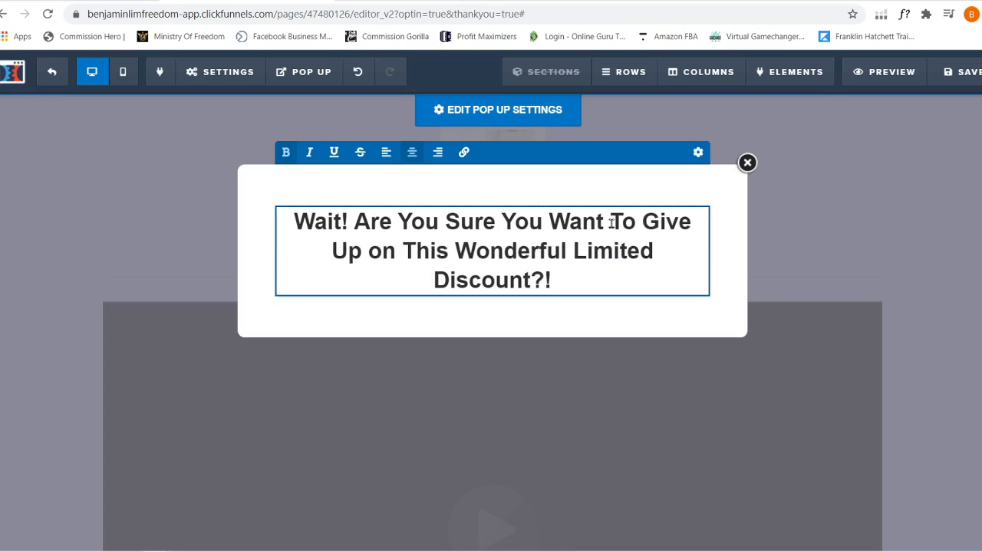
pyautogui.click(795, 246)
# Show the pop-up again and reduce its headline's font size to 30
pyautogui.moveTo(320, 65)
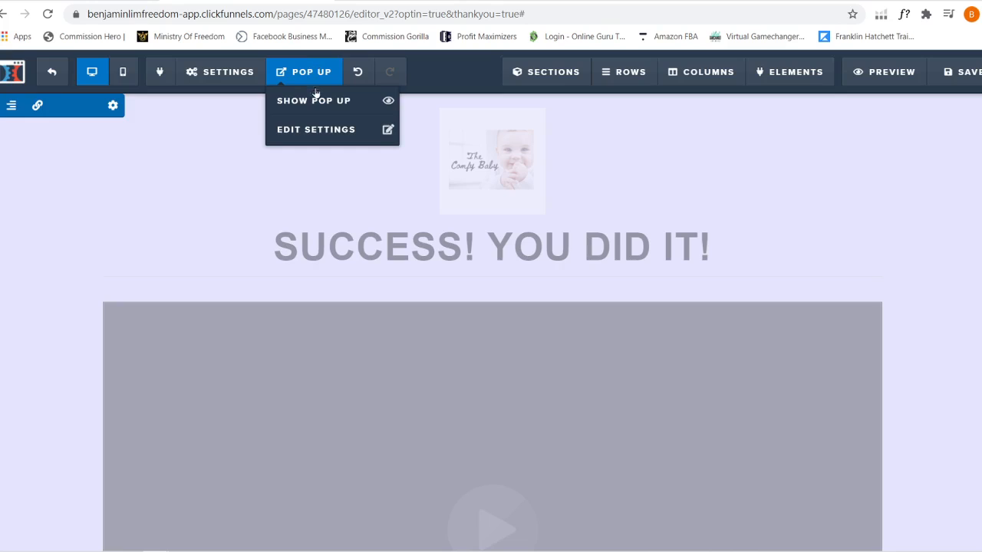
pyautogui.click(314, 100)
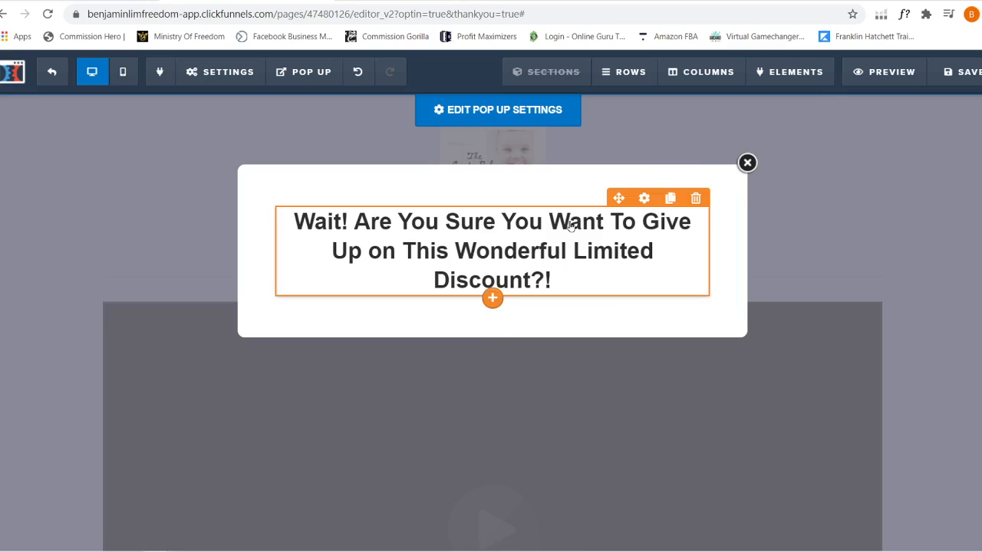
pyautogui.click(644, 198)
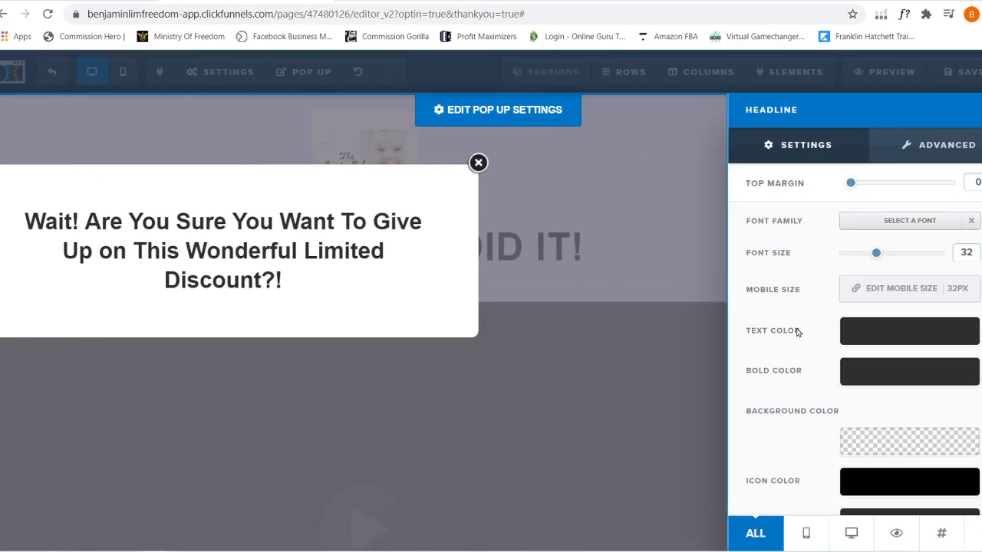
pyautogui.moveTo(876, 258); pyautogui.dragTo(872, 258)
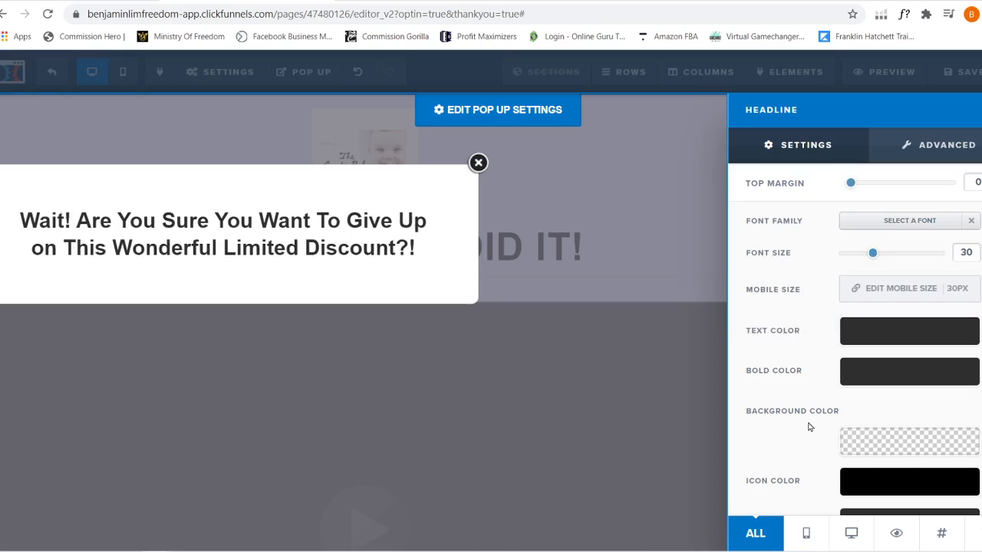
pyautogui.click(583, 220)
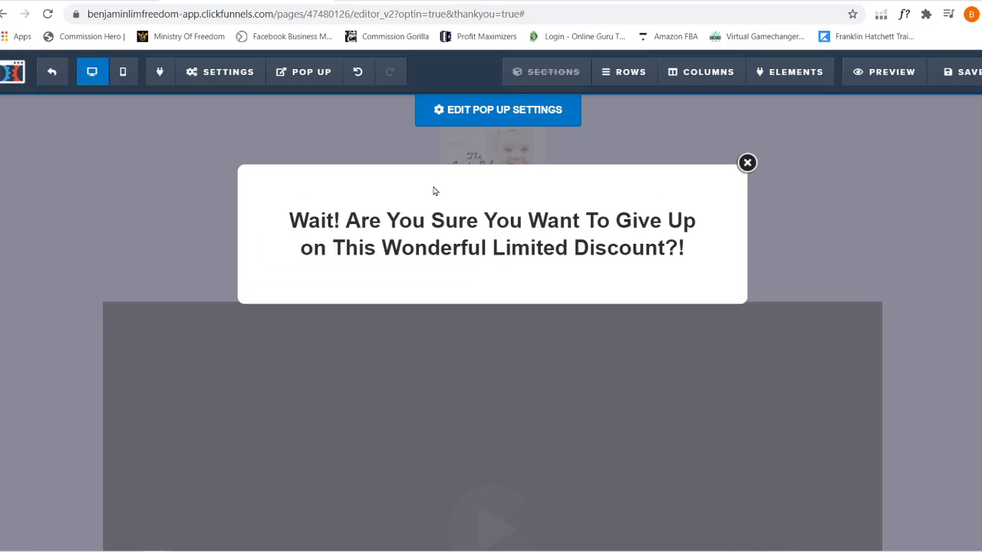
# Set the background color of the pop-up's one-column row to the recently used red, #da2b28
pyautogui.click(641, 187)
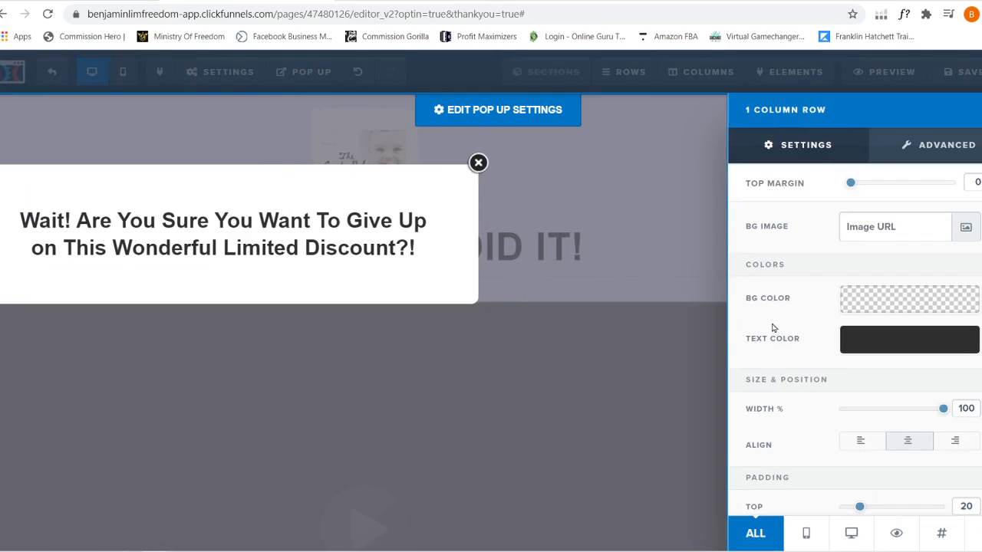
pyautogui.click(861, 307)
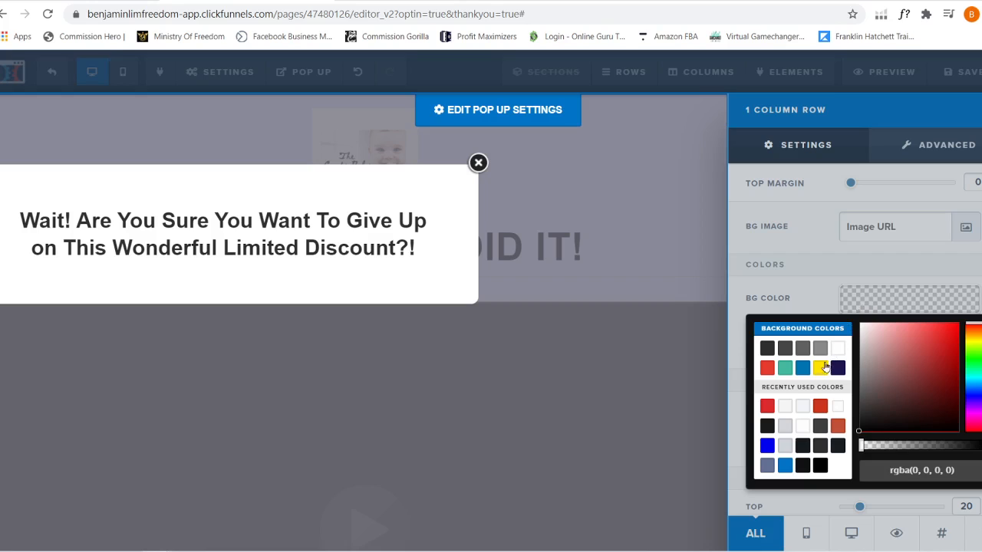
pyautogui.click(820, 368)
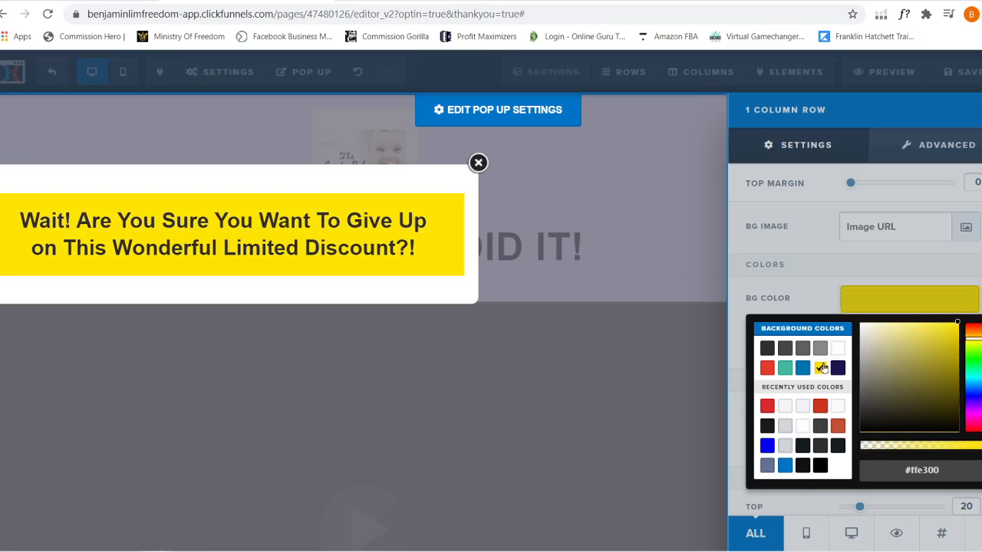
pyautogui.click(769, 408)
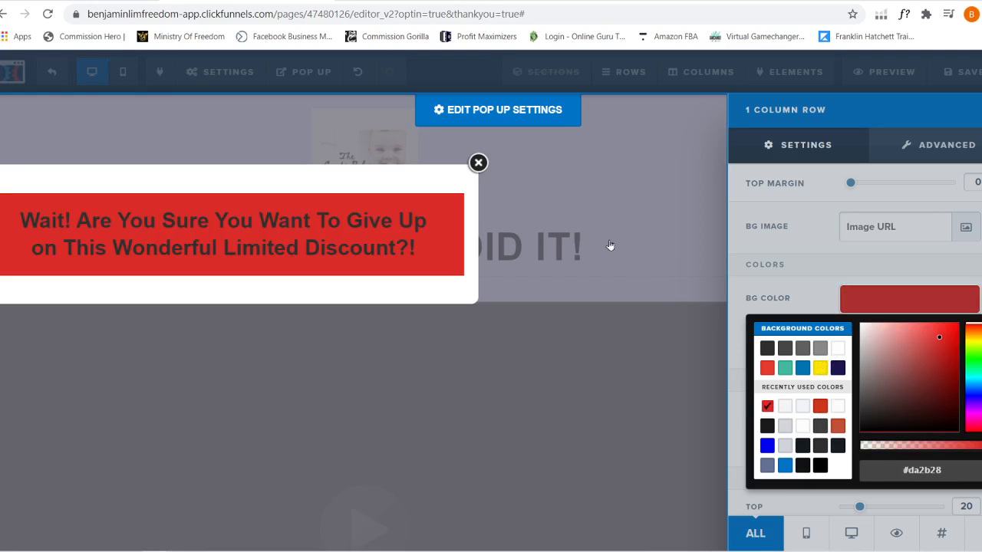
pyautogui.click(650, 236)
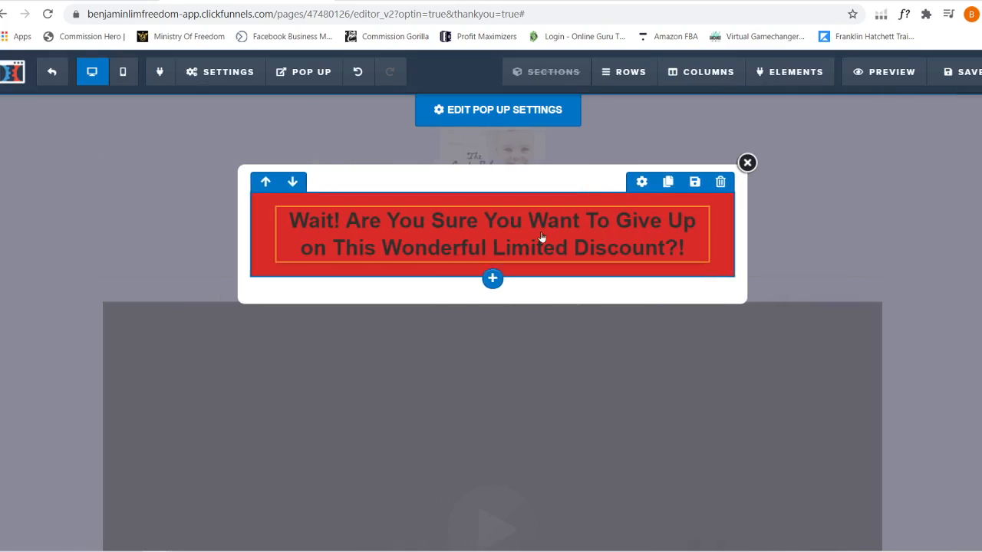
pyautogui.doubleClick(544, 233)
pyautogui.click(545, 231)
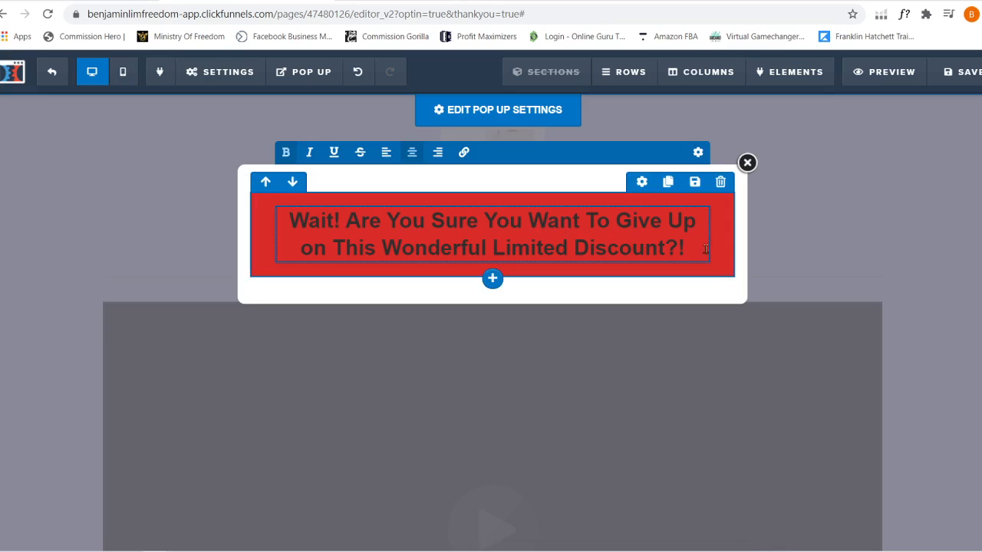
pyautogui.moveTo(693, 247); pyautogui.dragTo(292, 220)
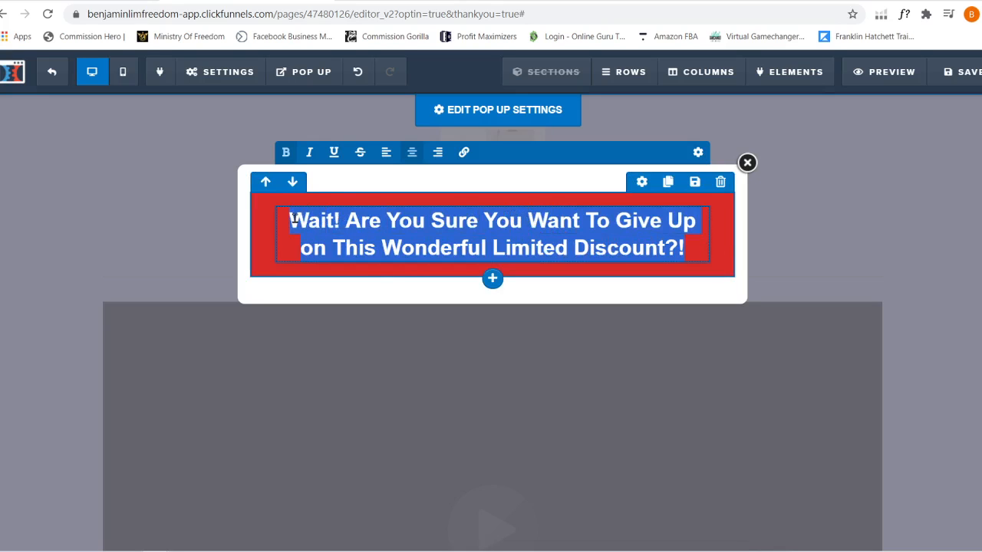
pyautogui.click(882, 261)
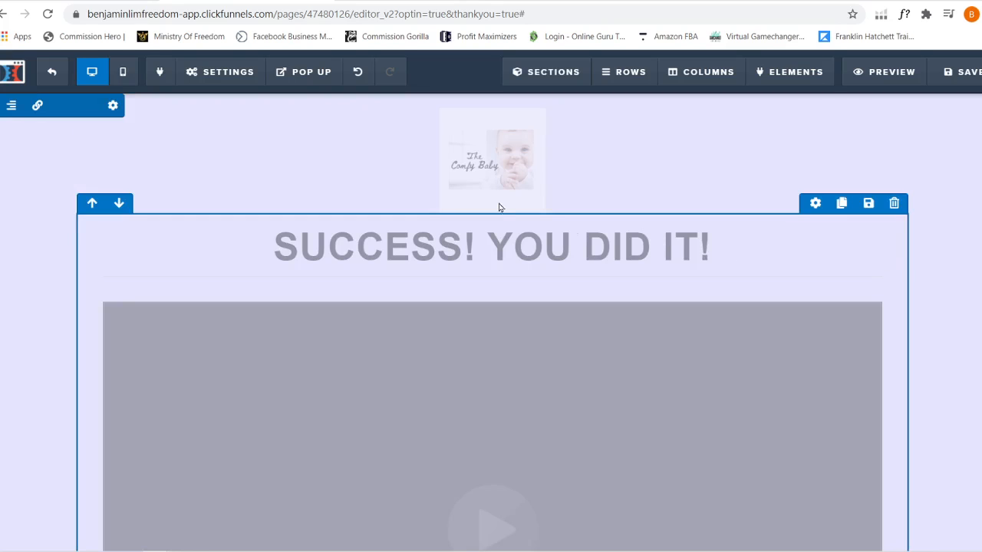
pyautogui.click(307, 71)
pyautogui.click(312, 99)
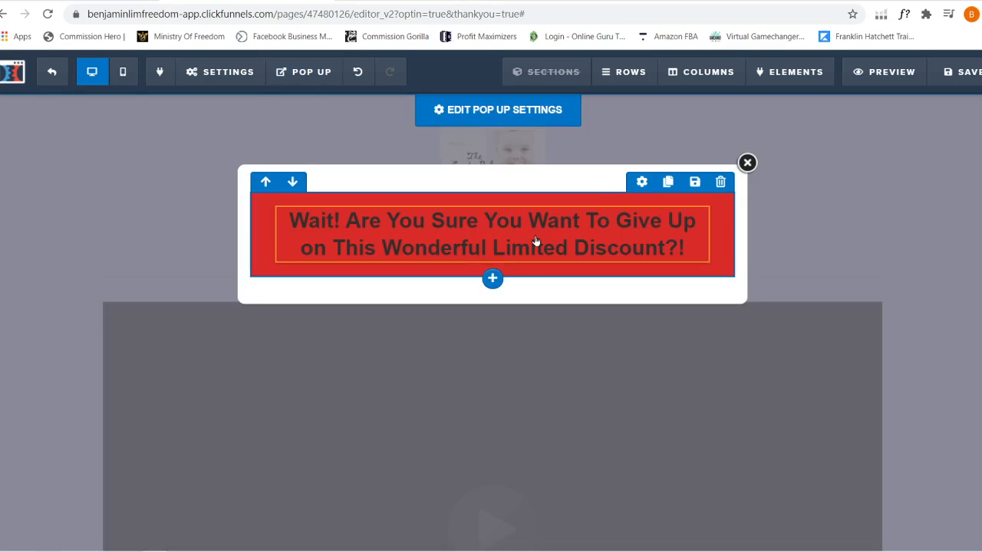
# Set the text color of the pop-up's headline to white, #ffffff, and close the pop-up
pyautogui.click(644, 199)
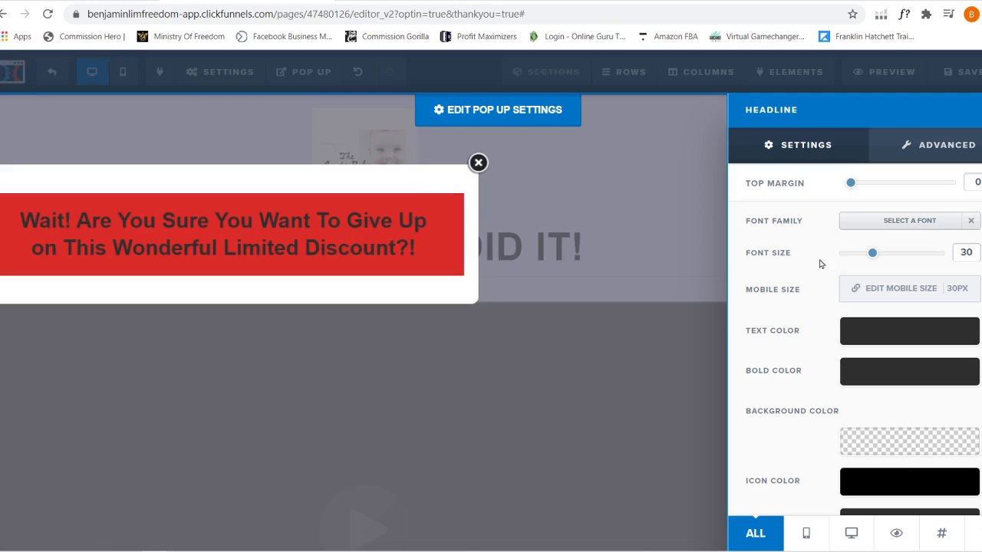
pyautogui.click(886, 334)
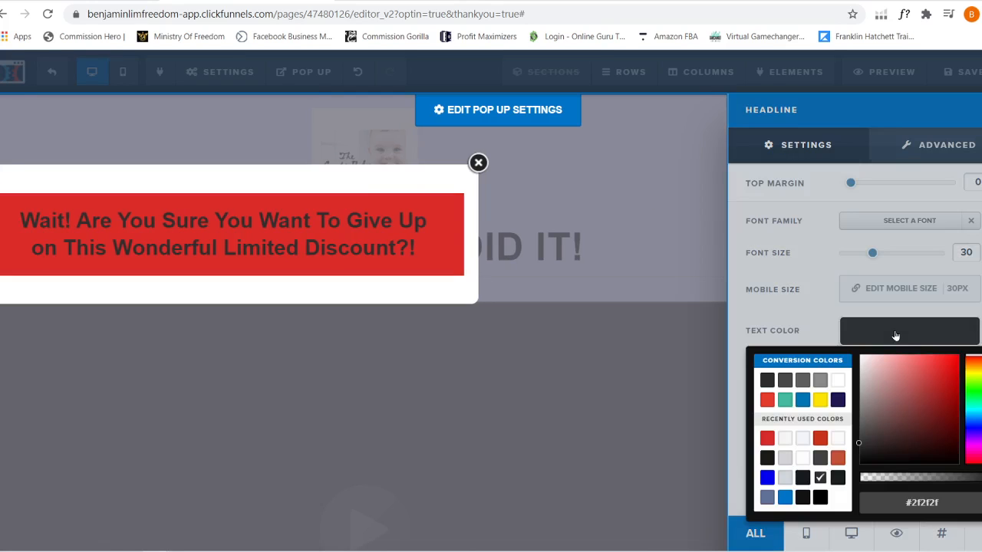
pyautogui.click(837, 378)
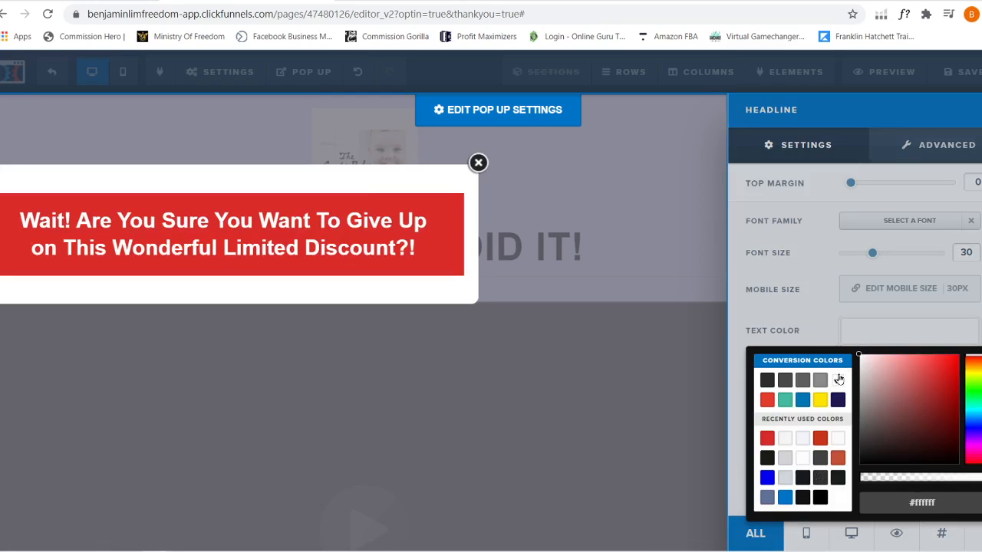
pyautogui.click(692, 293)
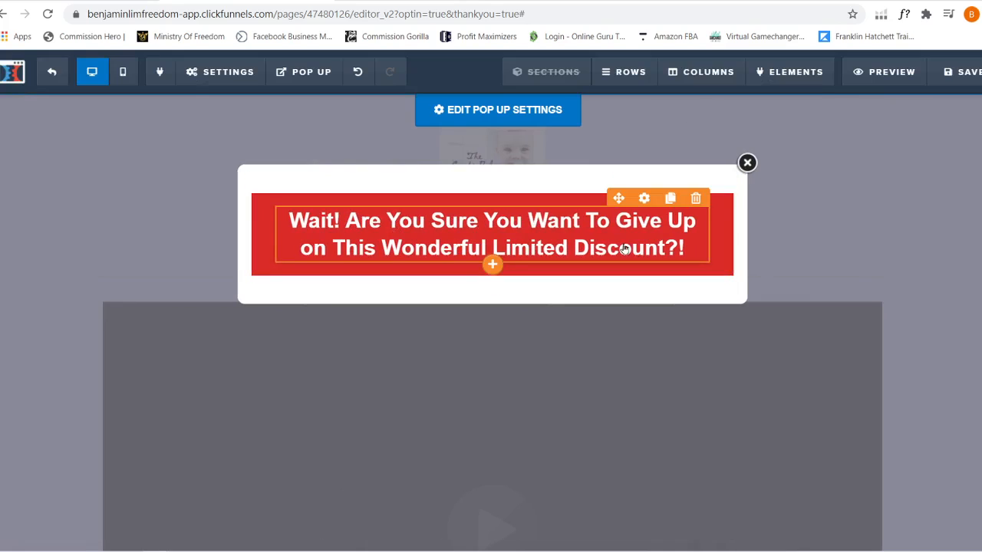
pyautogui.click(818, 246)
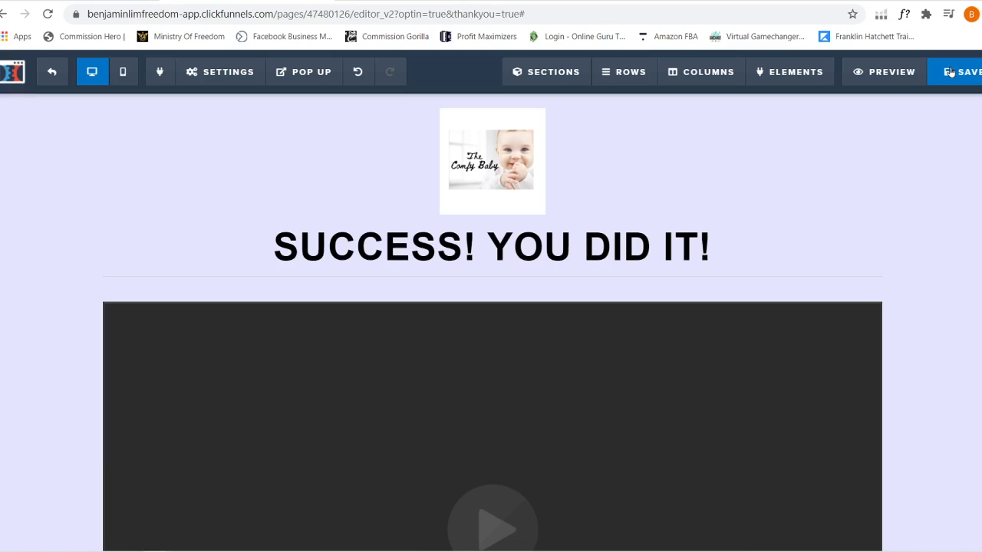
# Save the Thank You page, look it over, and return to its overview in the funnel
pyautogui.click(949, 71)
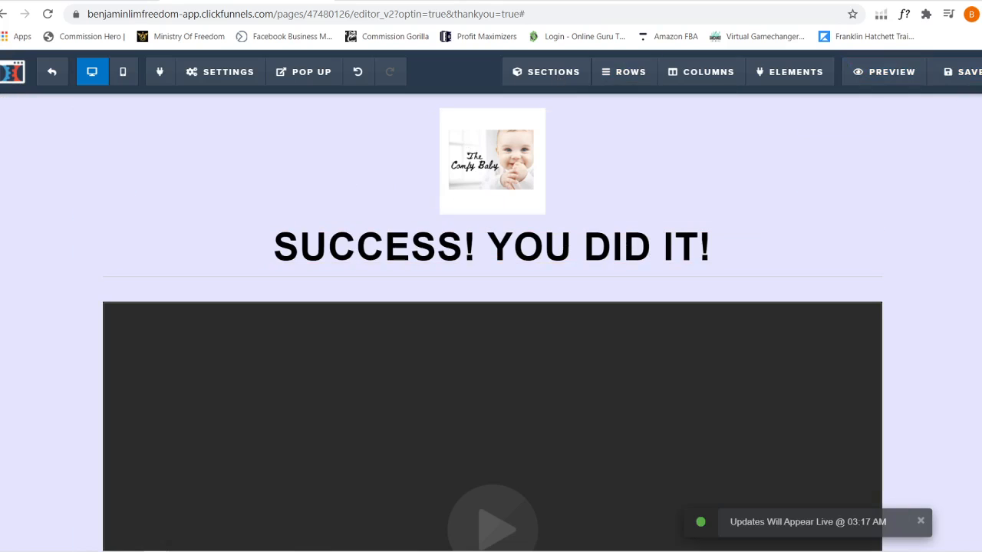
pyautogui.scroll(-4, 491, 322)
pyautogui.scroll(4, 491, 322)
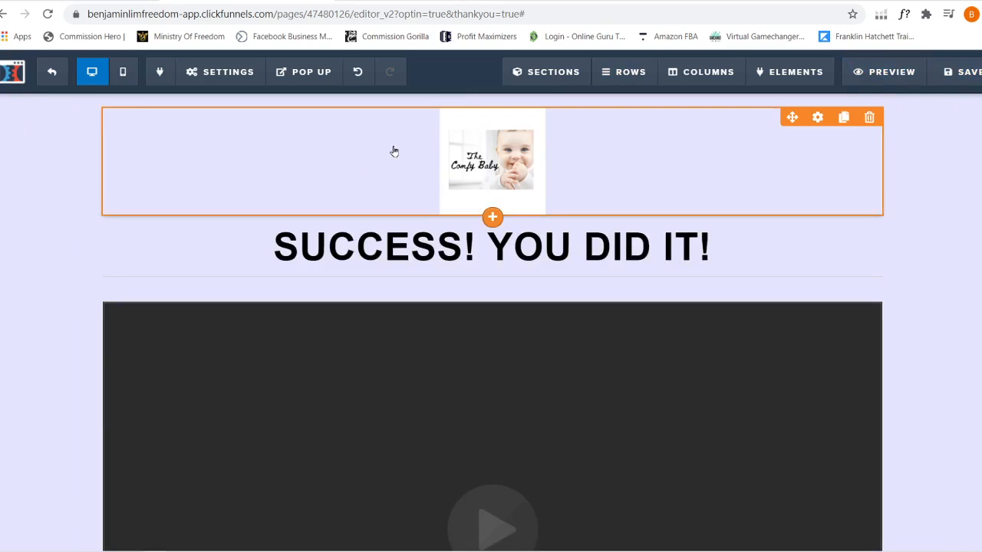
pyautogui.click(244, 77)
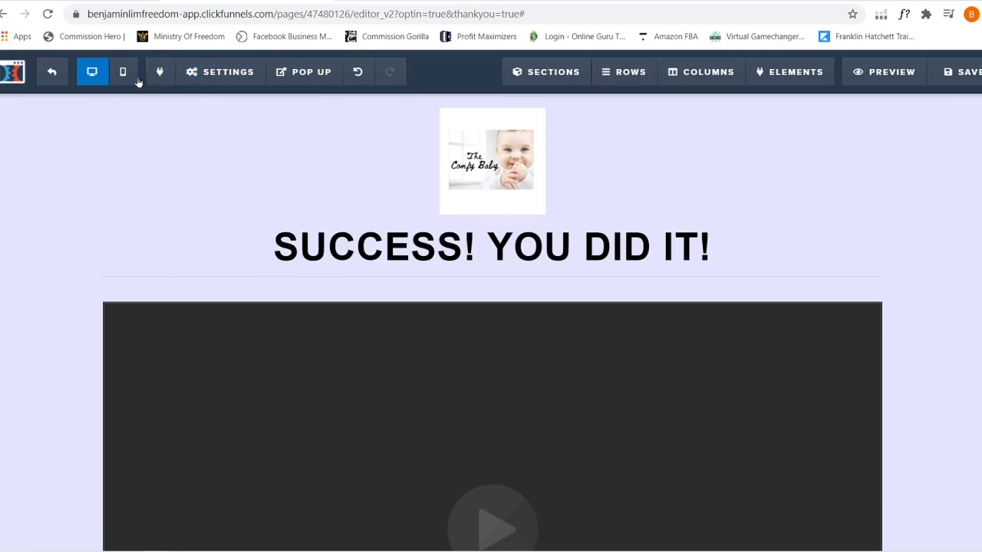
pyautogui.click(50, 73)
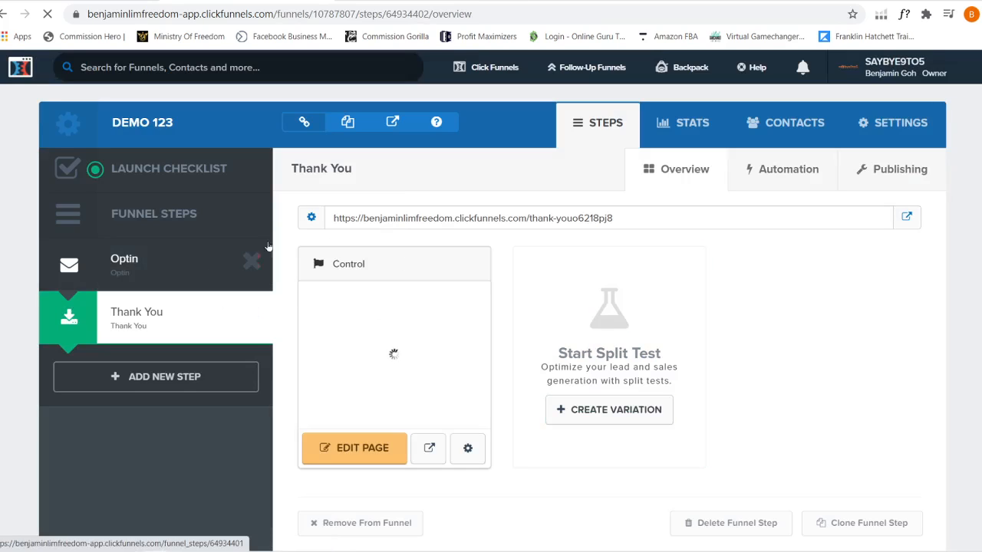
# Open the Optin page in the editor, check its whole layout in mobile view, and save the page
pyautogui.click(142, 253)
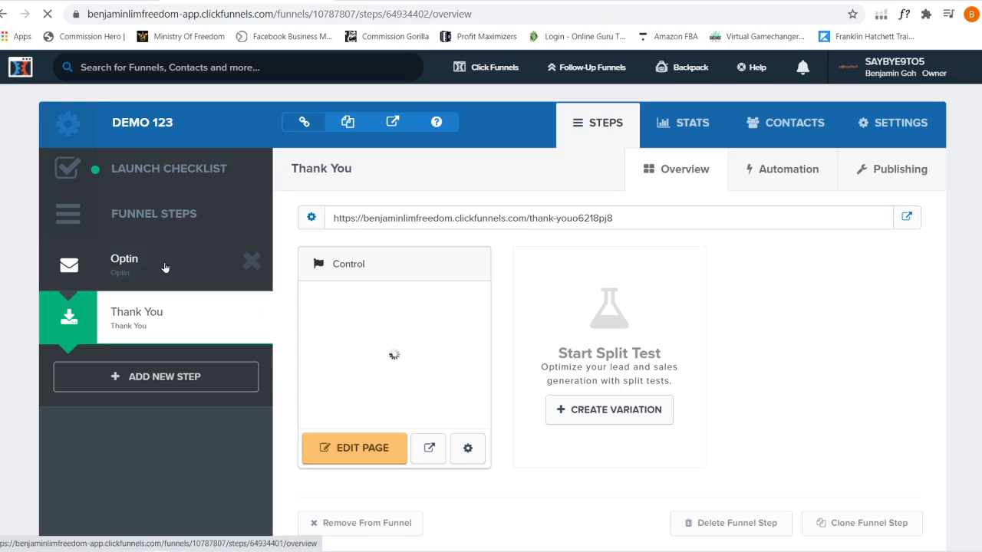
pyautogui.click(164, 267)
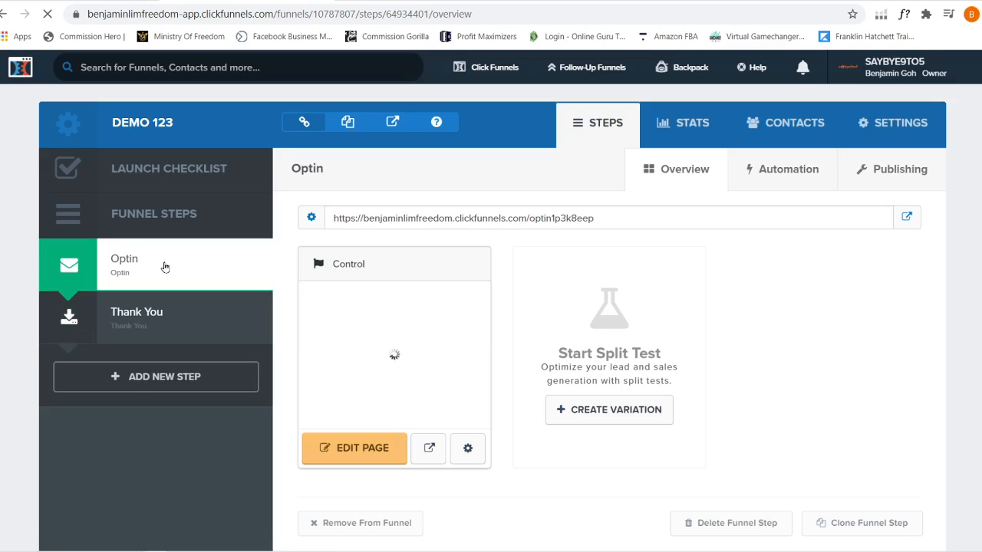
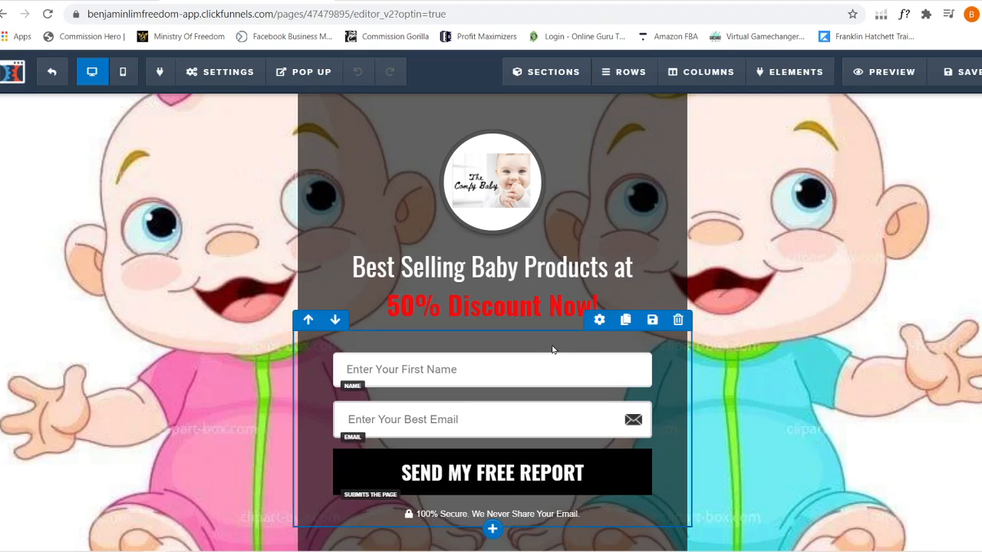
pyautogui.click(129, 71)
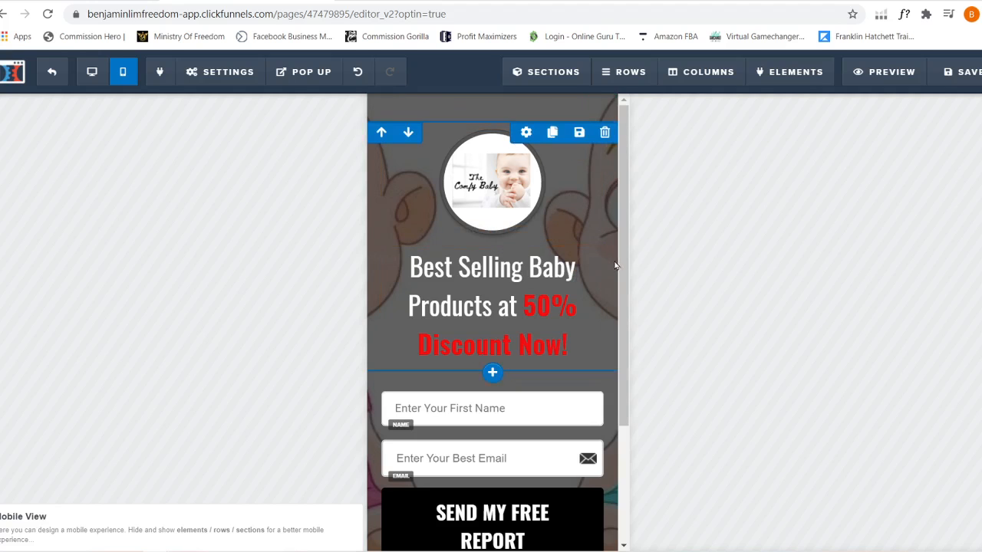
pyautogui.moveTo(622, 260)
pyautogui.mouseDown()
pyautogui.moveTo(621, 362)
pyautogui.moveTo(631, 232)
pyautogui.moveTo(632, 433)
pyautogui.moveTo(634, 262)
pyautogui.mouseUp()
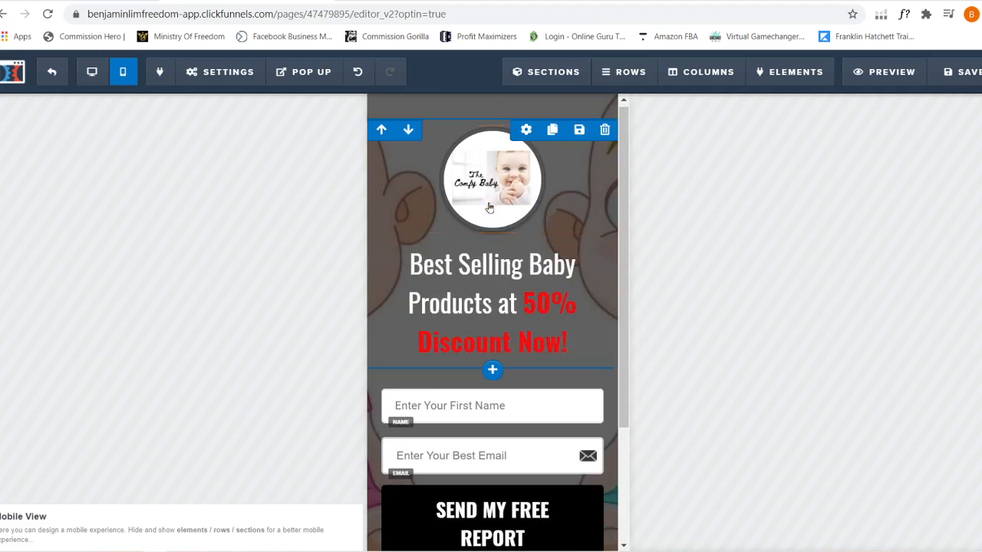
pyautogui.scroll(-2, 612, 330)
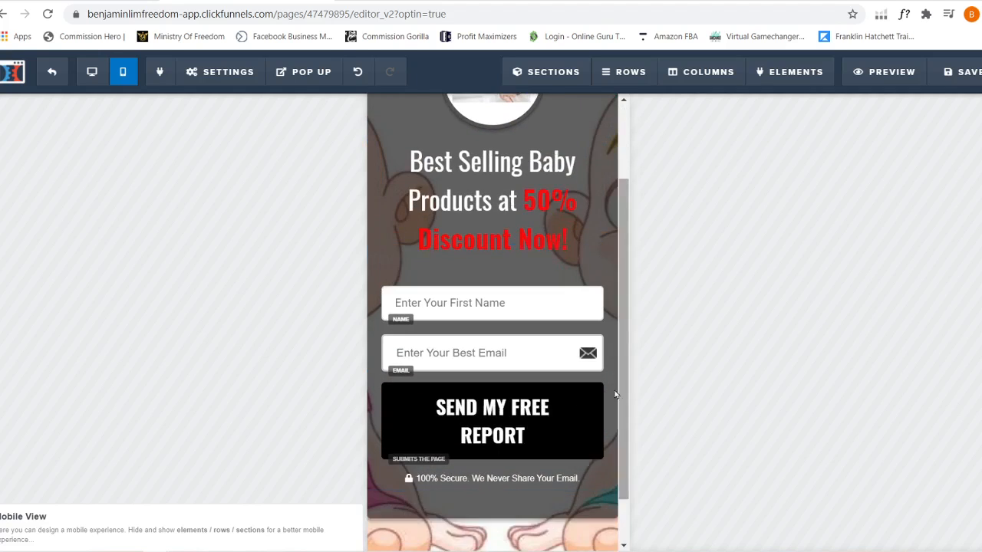
pyautogui.moveTo(625, 404); pyautogui.dragTo(627, 252)
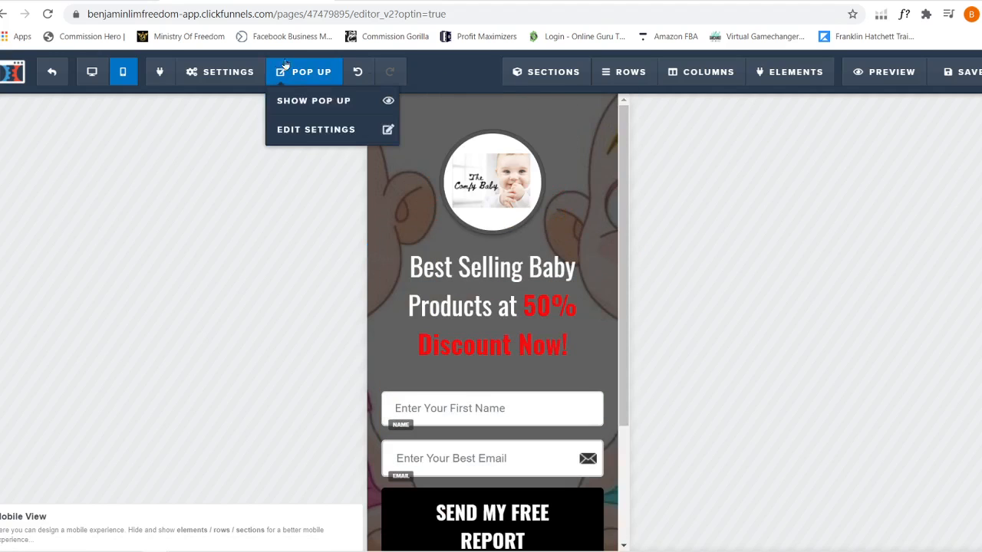
pyautogui.click(959, 72)
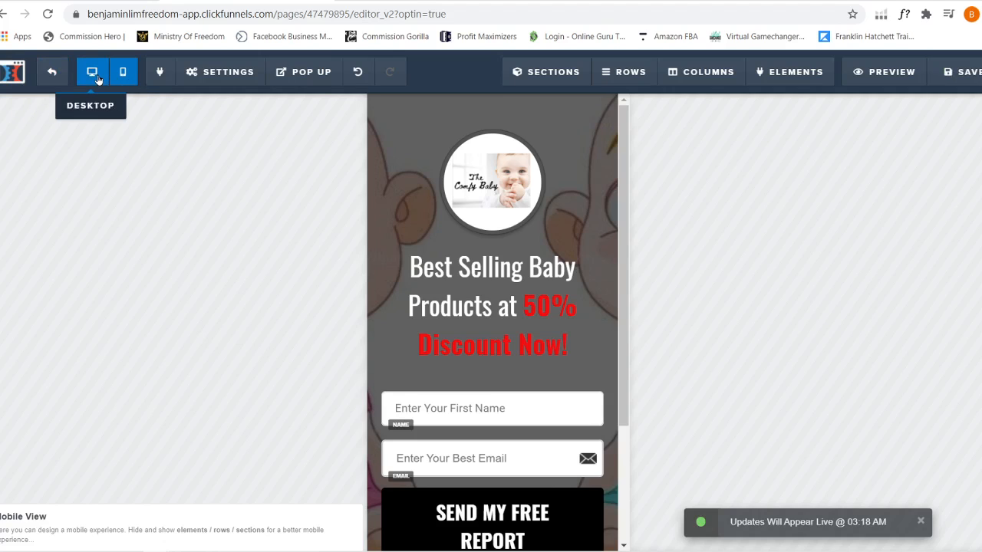
# Return to the funnel, open the Thank You page in the editor, and switch it to mobile view
pyautogui.click(49, 77)
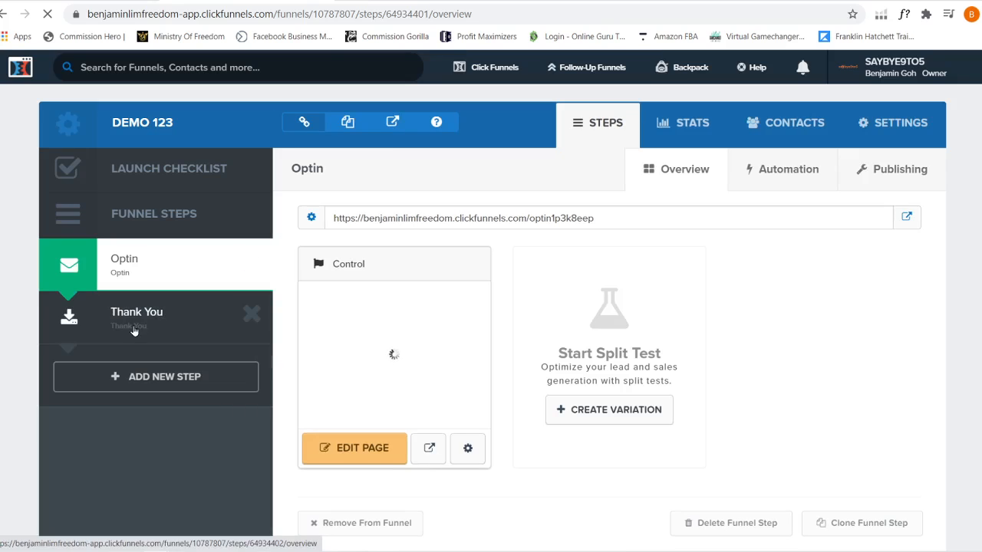
pyautogui.click(134, 329)
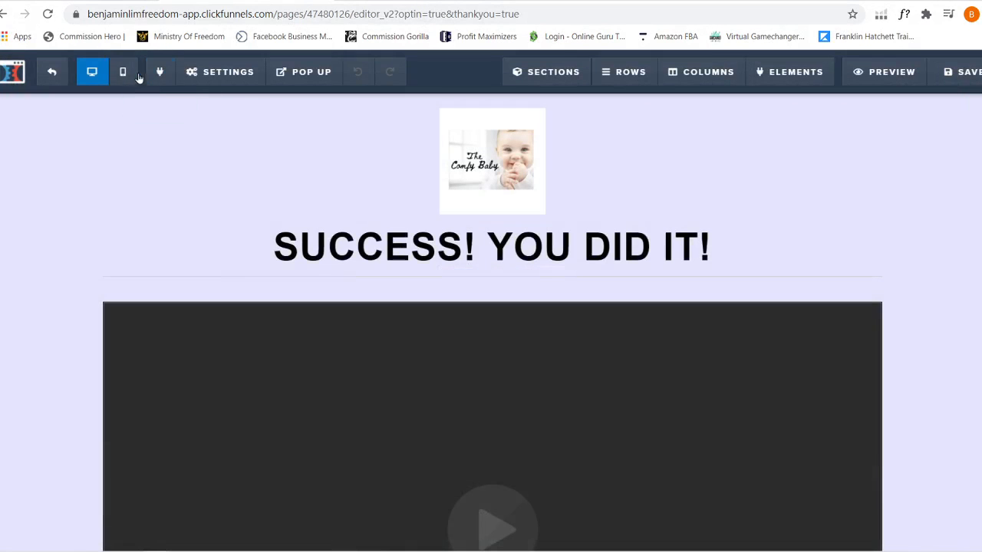
pyautogui.click(123, 72)
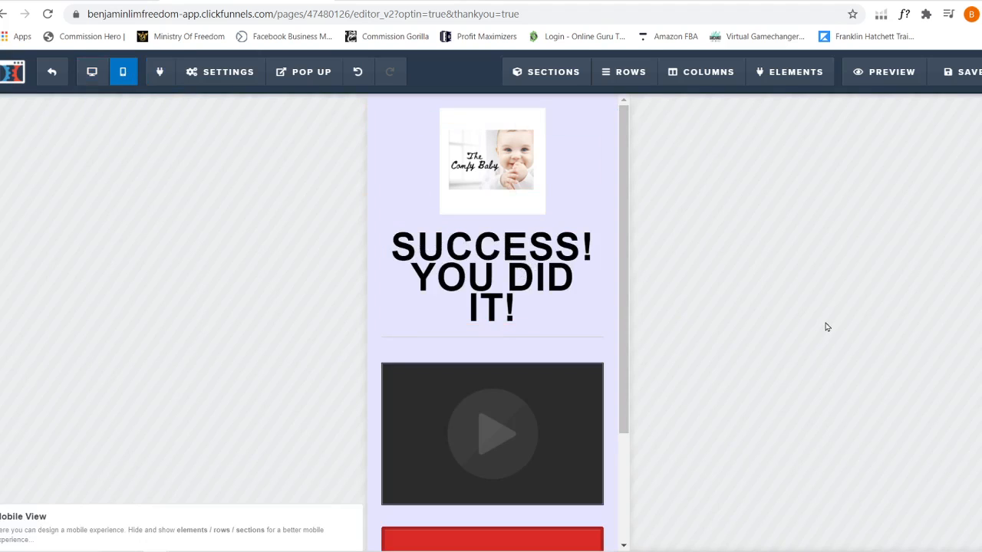
# Set the mobile font size of the "Success! You Did It!" headline to 46px
pyautogui.click(483, 224)
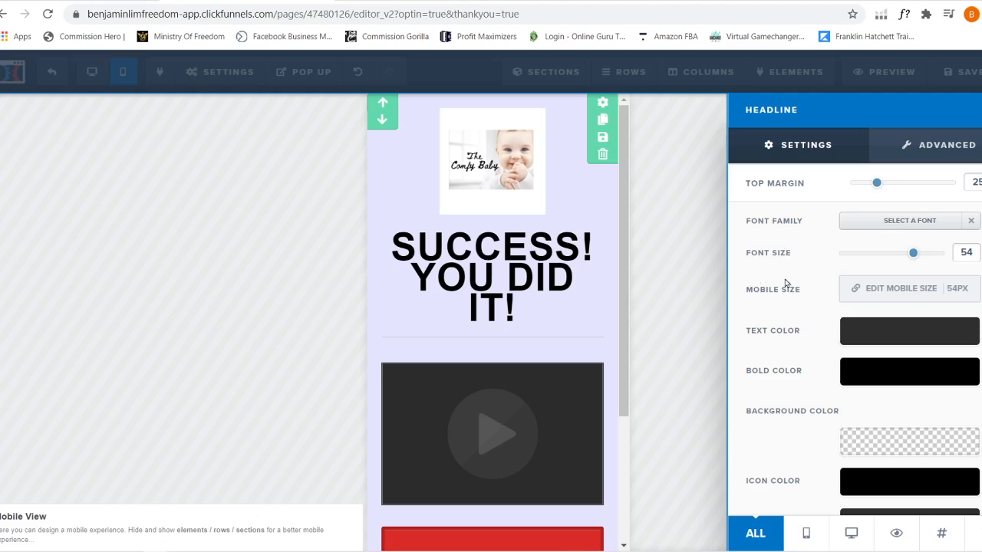
pyautogui.click(954, 291)
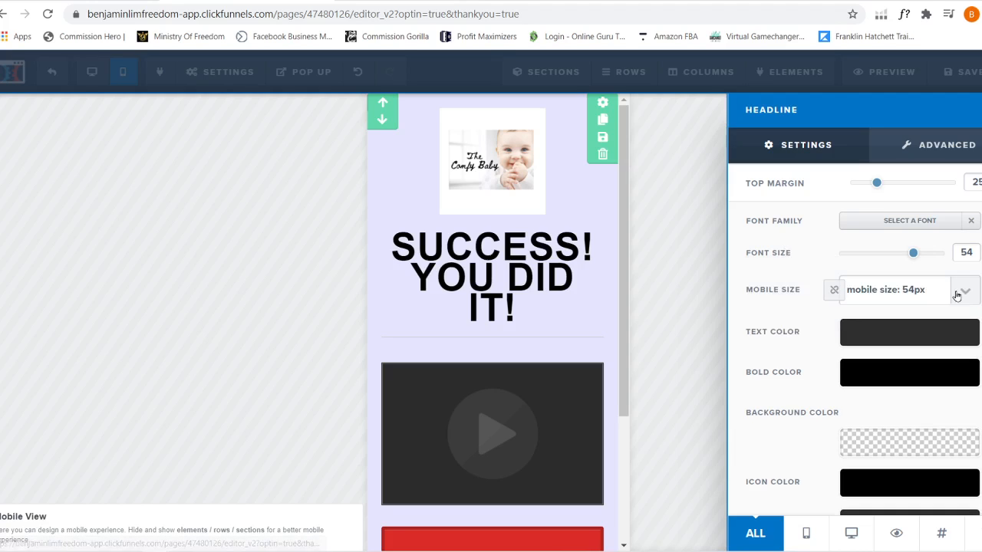
pyautogui.click(918, 298)
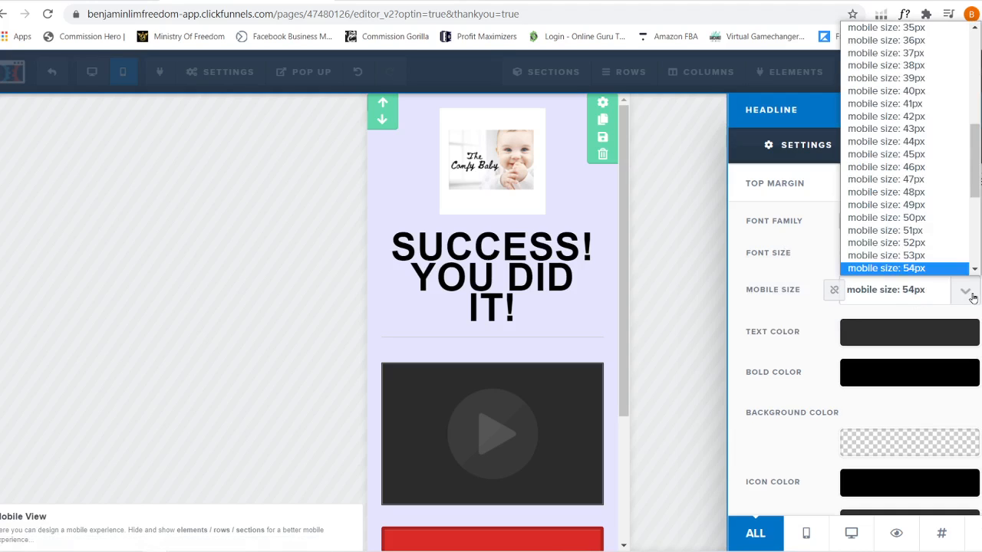
pyautogui.click(929, 172)
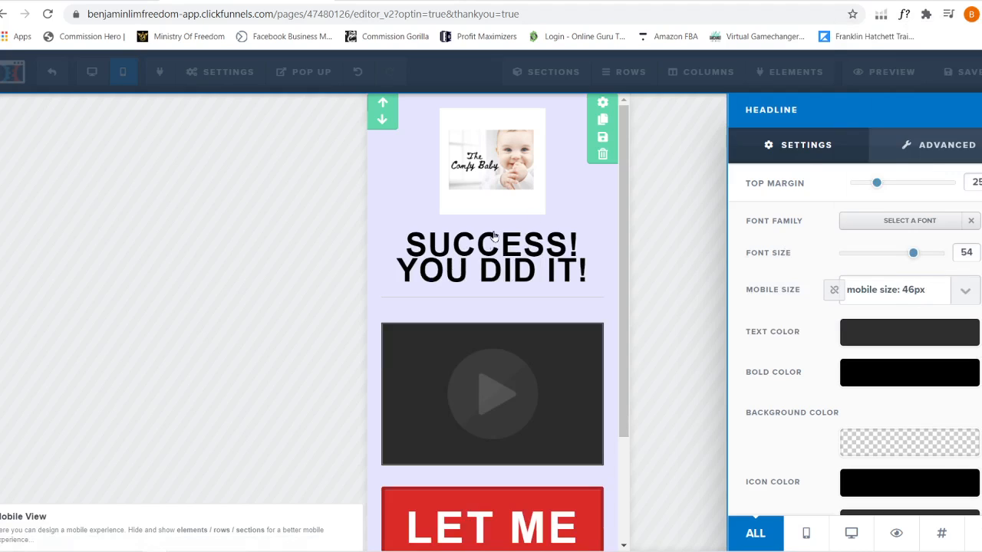
pyautogui.scroll(-2, 806, 326)
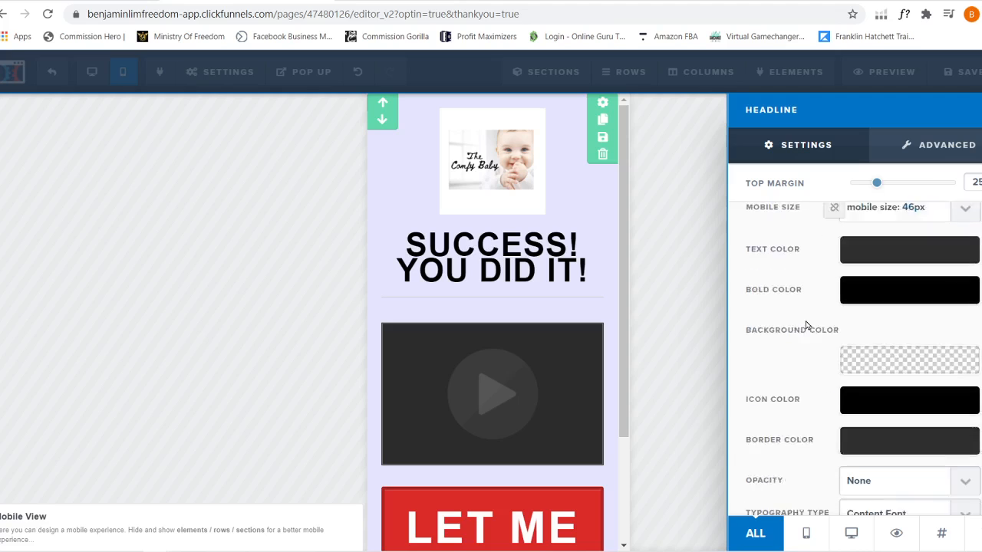
pyautogui.scroll(3, 806, 326)
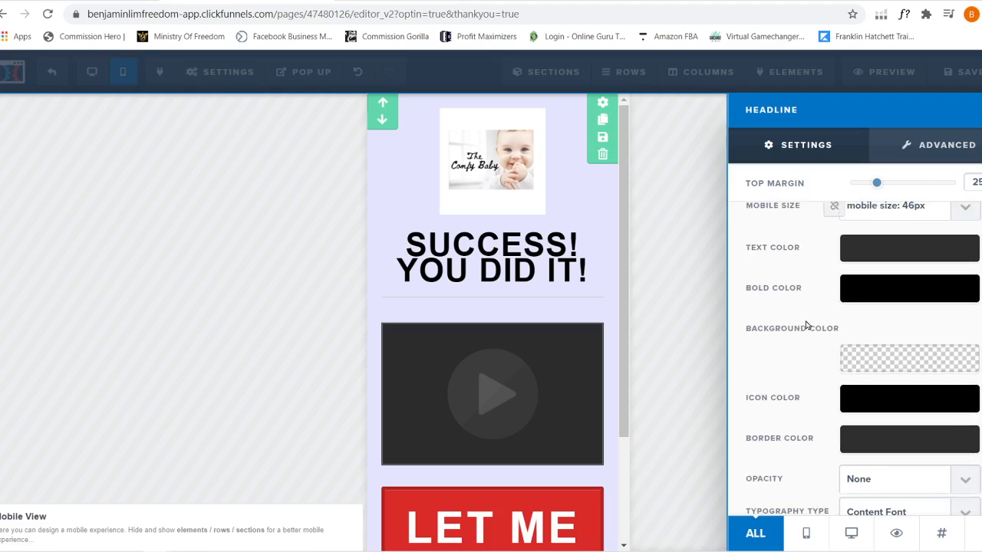
# Set the letter spacing of the "Success! You Did It!" headline to 3px and close its settings
pyautogui.click(936, 152)
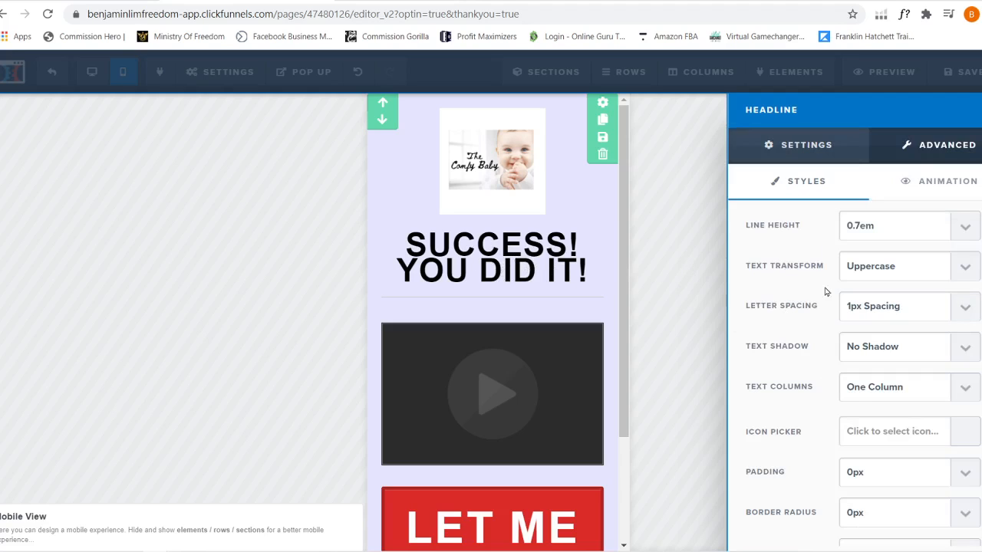
pyautogui.click(976, 310)
pyautogui.click(901, 365)
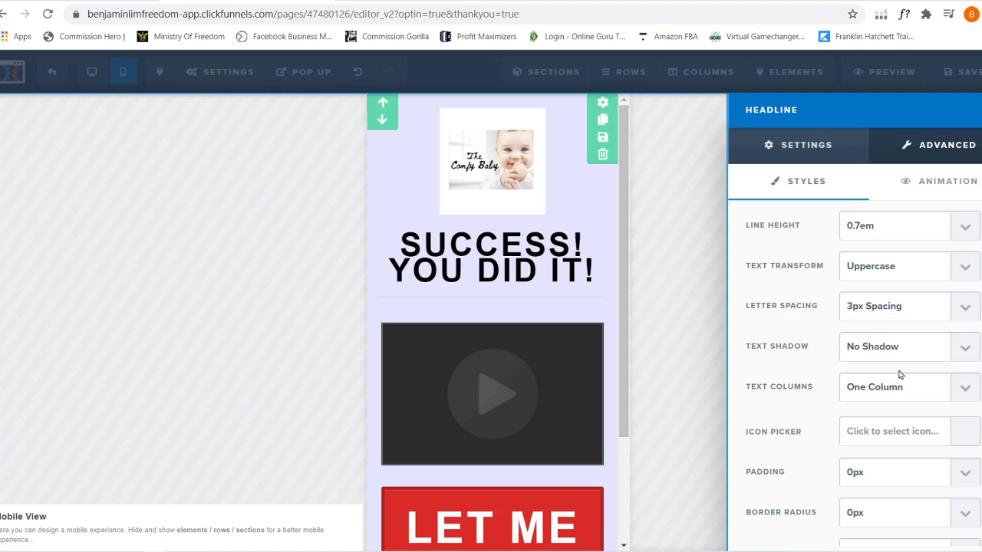
pyautogui.click(653, 321)
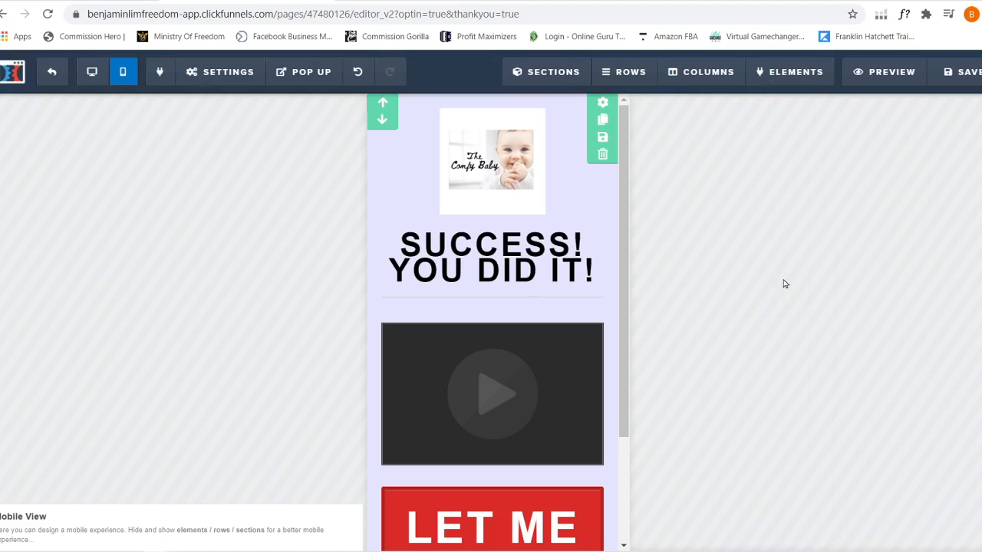
# Try line heights of 1.4em and 1.3em on the "Success! You Did It!" headline, and settle on 1em
pyautogui.moveTo(491, 241)
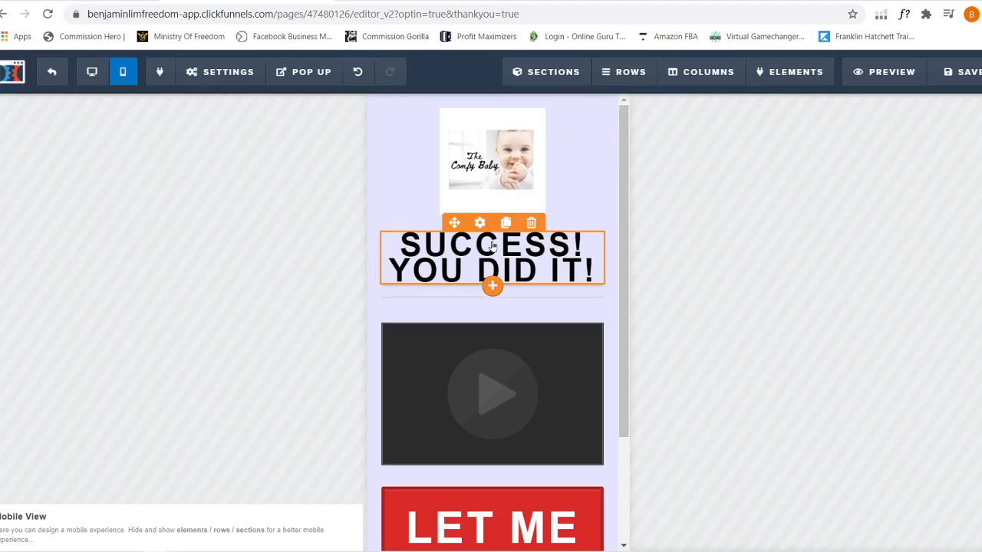
pyautogui.click(483, 225)
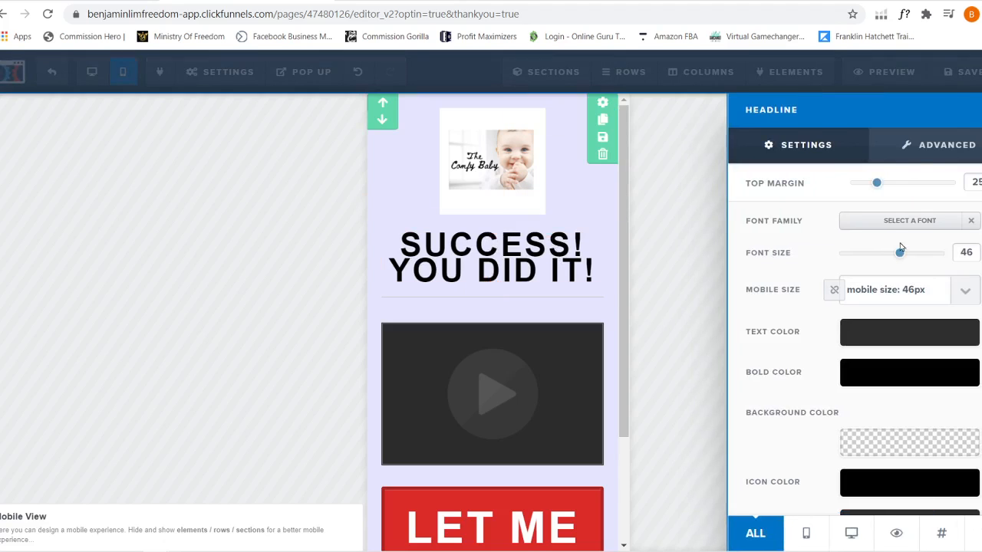
pyautogui.click(940, 145)
pyautogui.click(968, 227)
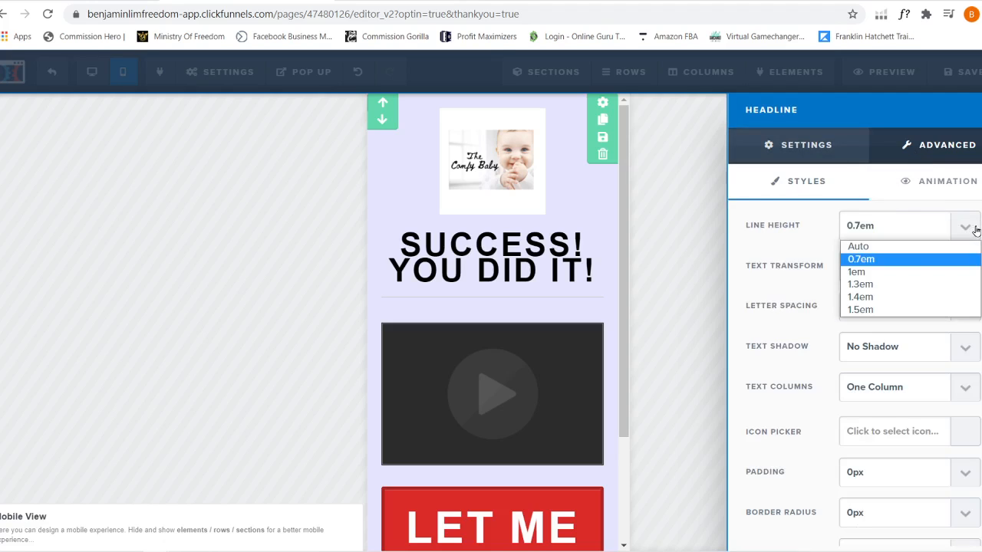
pyautogui.click(897, 297)
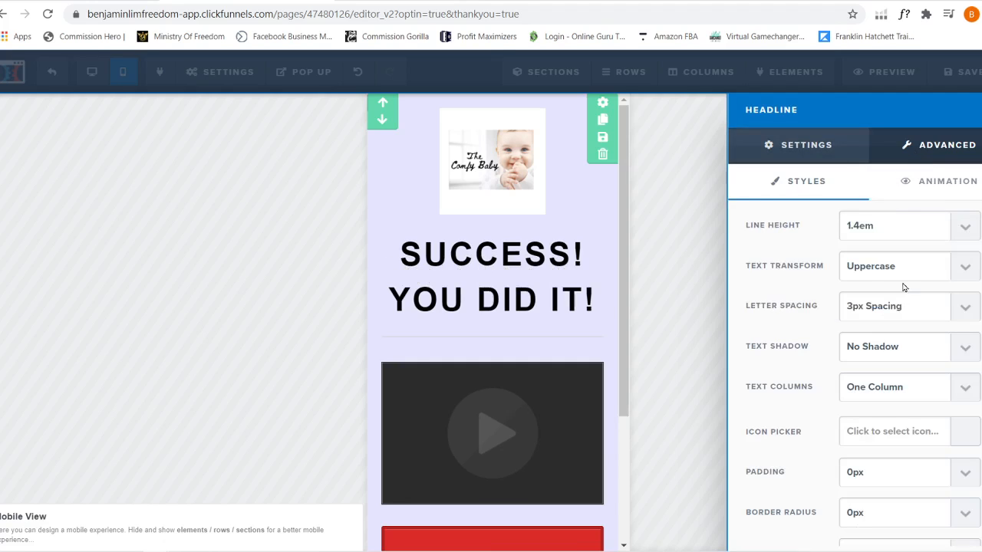
pyautogui.click(958, 227)
pyautogui.click(885, 284)
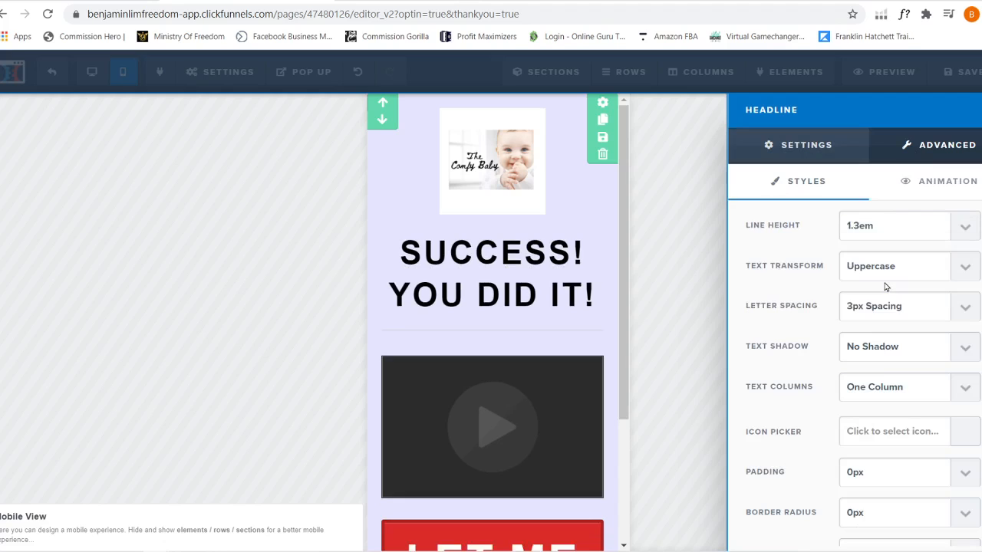
pyautogui.click(921, 227)
pyautogui.click(905, 274)
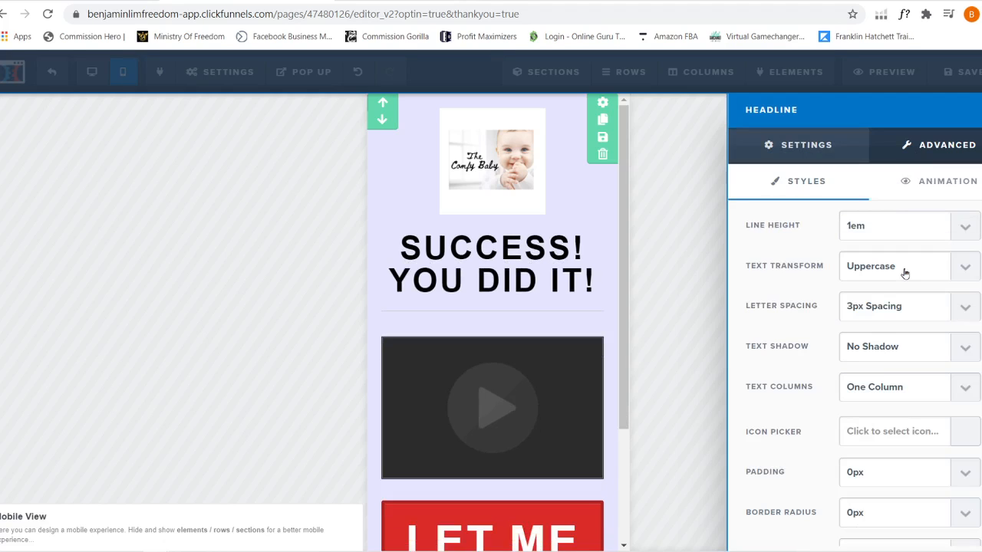
# Set the headline's letter spacing to 2px, check its mobile font size, and close the headline settings
pyautogui.click(965, 308)
pyautogui.click(883, 352)
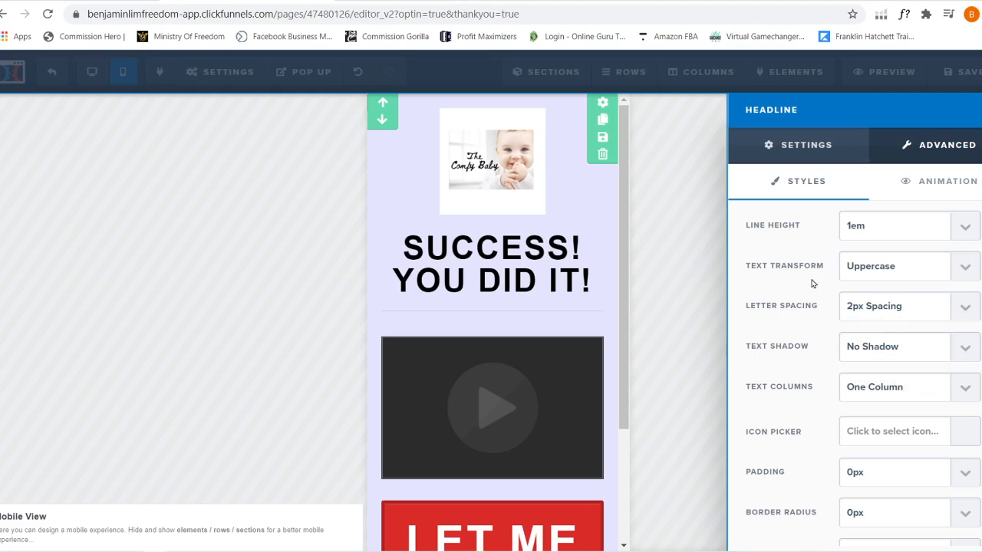
pyautogui.click(813, 147)
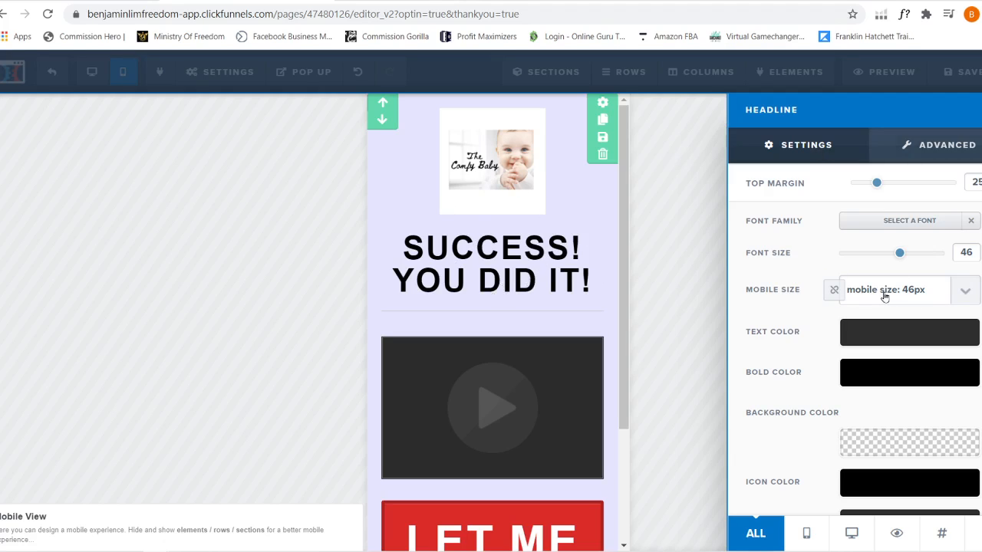
pyautogui.click(673, 336)
# Try mobile font sizes of 17px and 22px on the "Let Me In" button, settle on 26px, and close its settings
pyautogui.moveTo(629, 346); pyautogui.dragTo(623, 471)
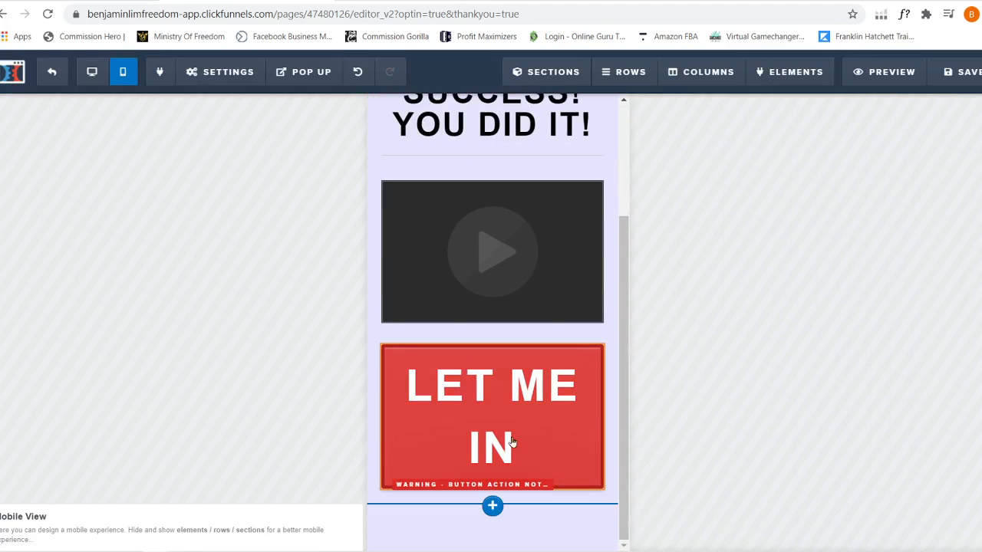
pyautogui.click(479, 336)
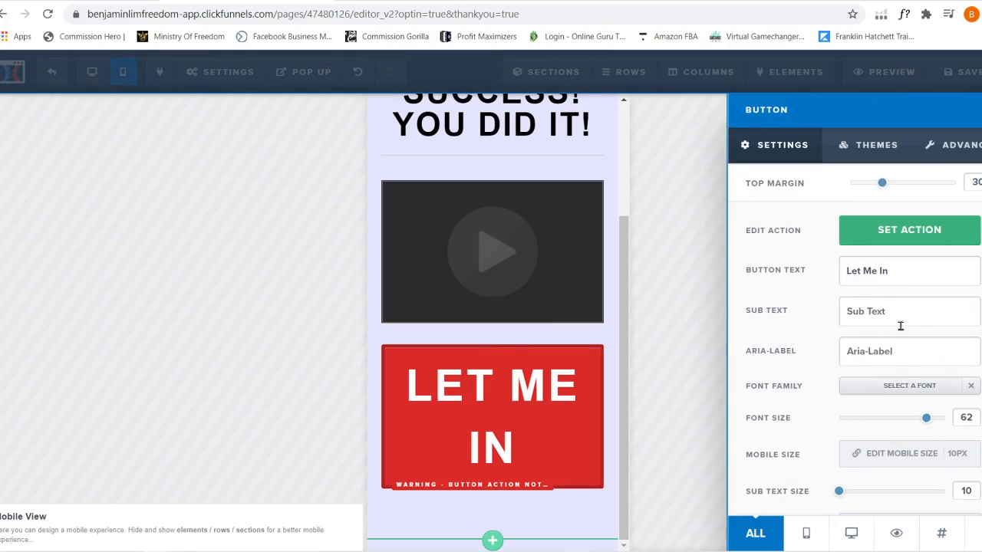
pyautogui.scroll(-2, 900, 326)
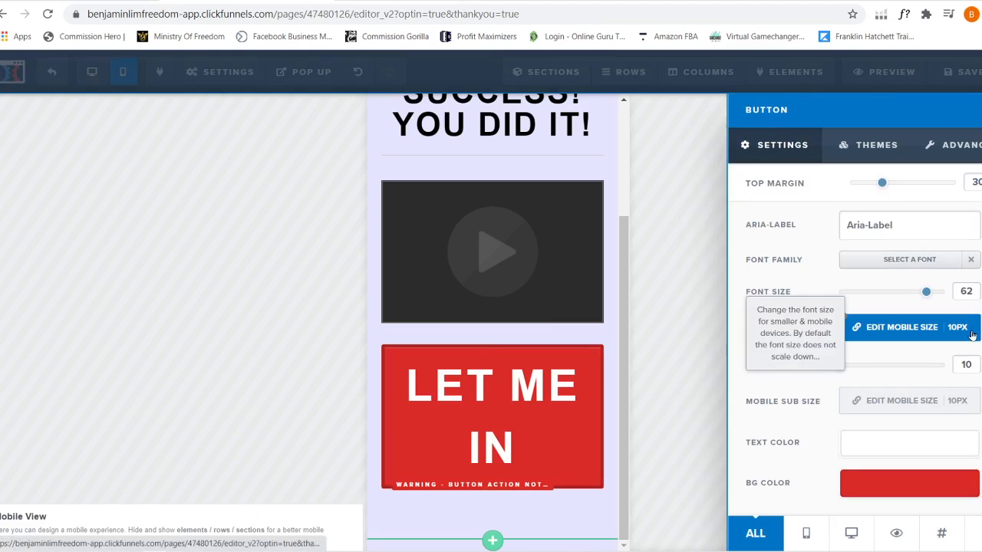
pyautogui.click(972, 335)
pyautogui.click(964, 329)
pyautogui.click(909, 153)
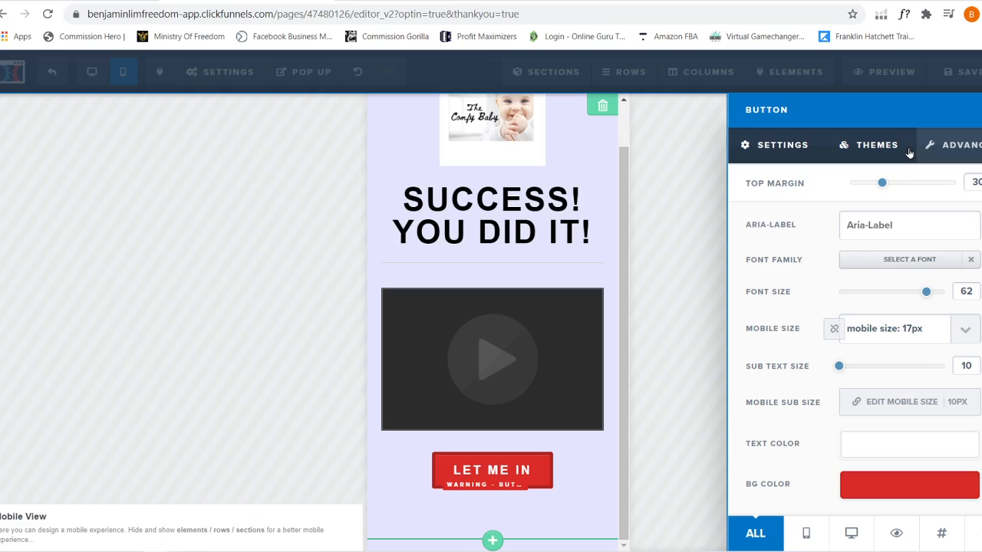
pyautogui.click(965, 330)
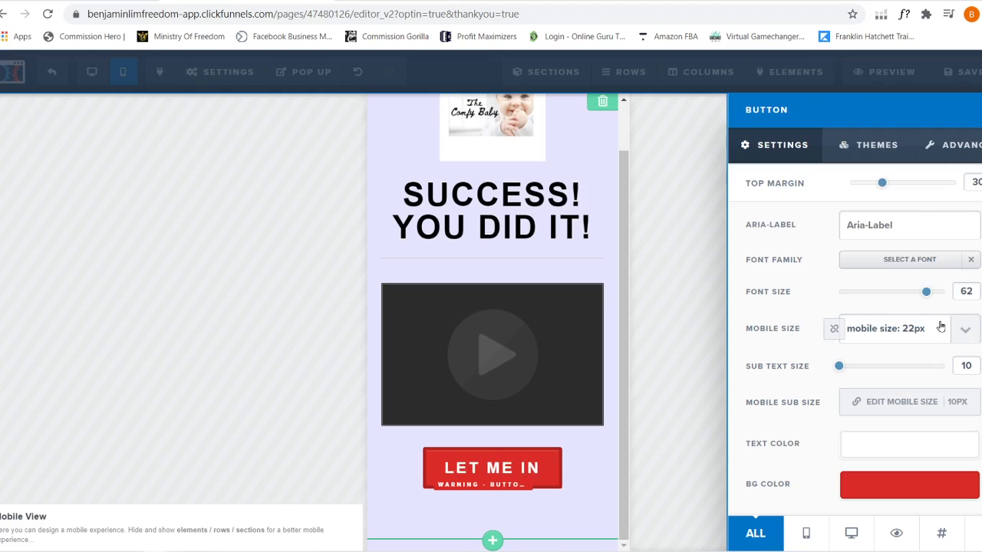
pyautogui.click(968, 331)
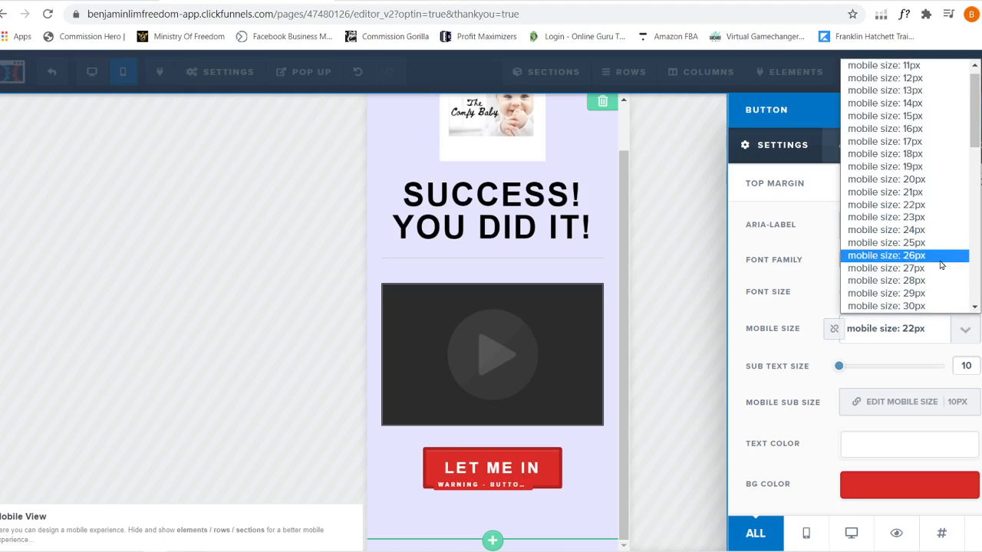
pyautogui.click(932, 256)
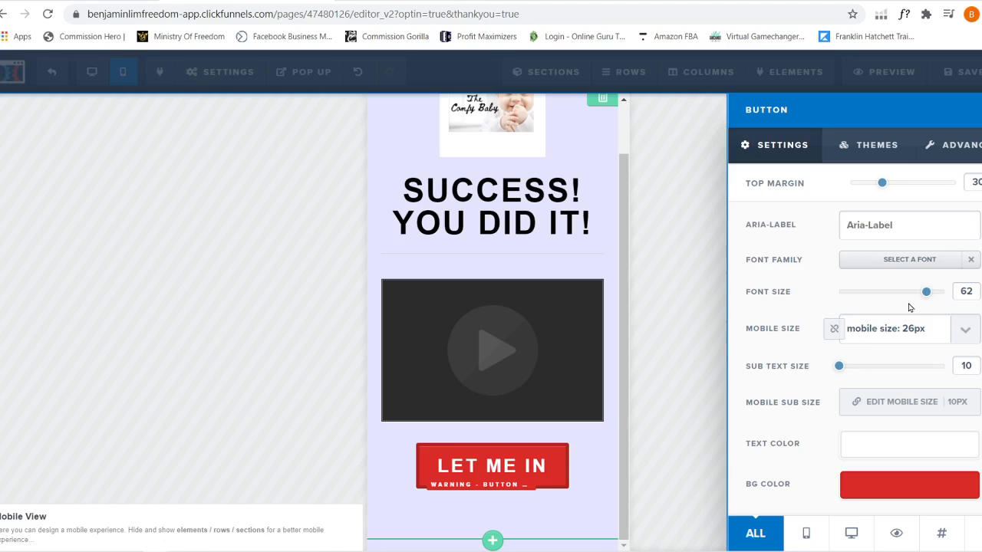
pyautogui.click(694, 330)
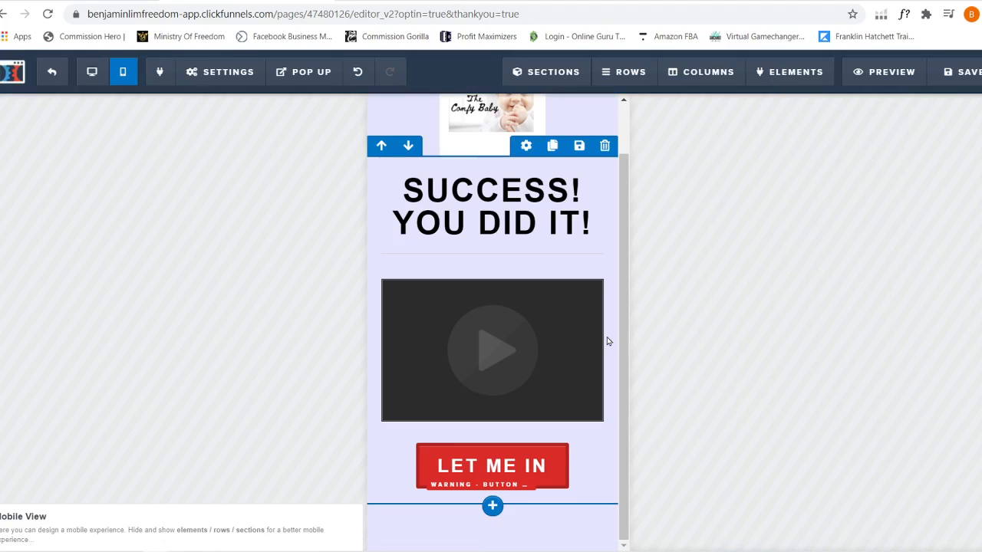
# Save the Thank You page and exit the editor to the demo 123 funnel overview
pyautogui.scroll(1, 607, 341)
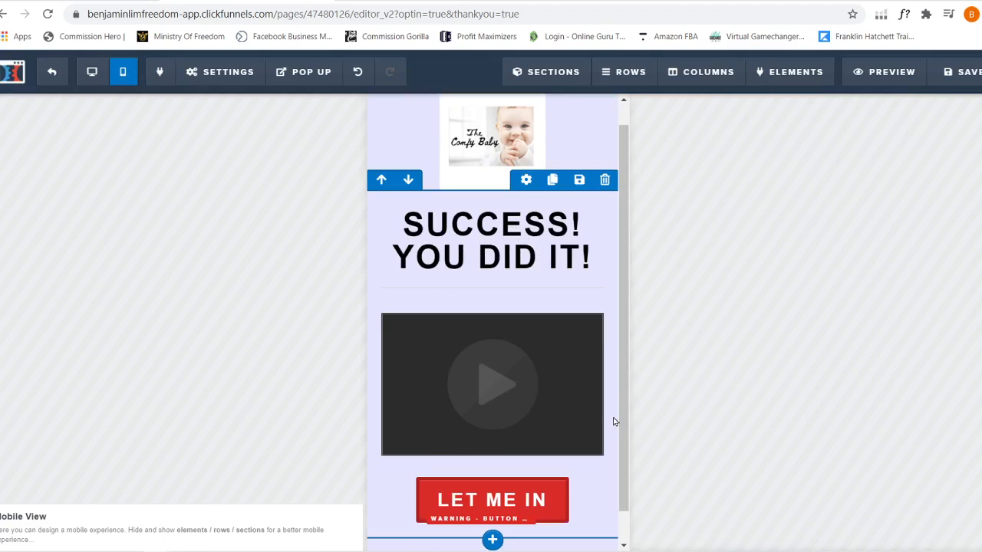
pyautogui.click(961, 77)
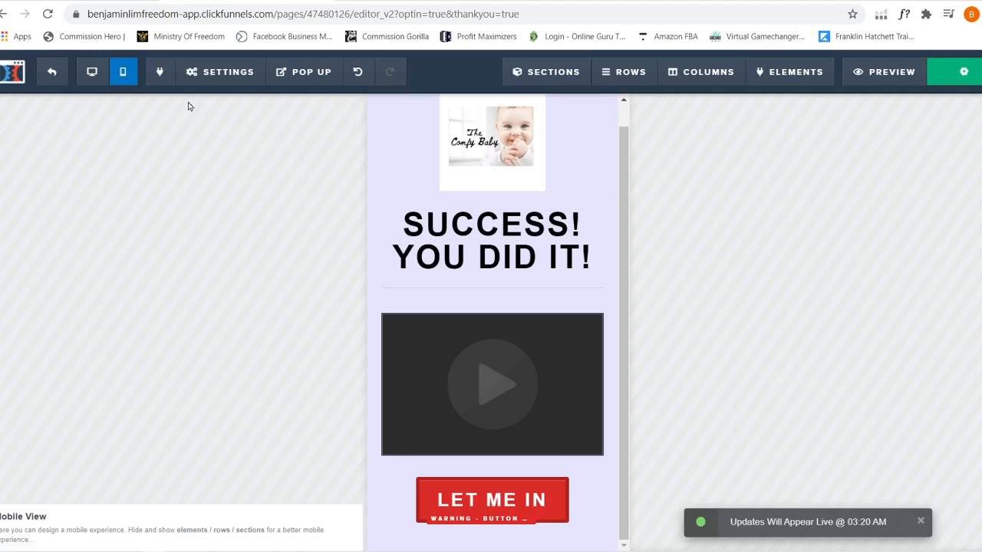
pyautogui.click(52, 73)
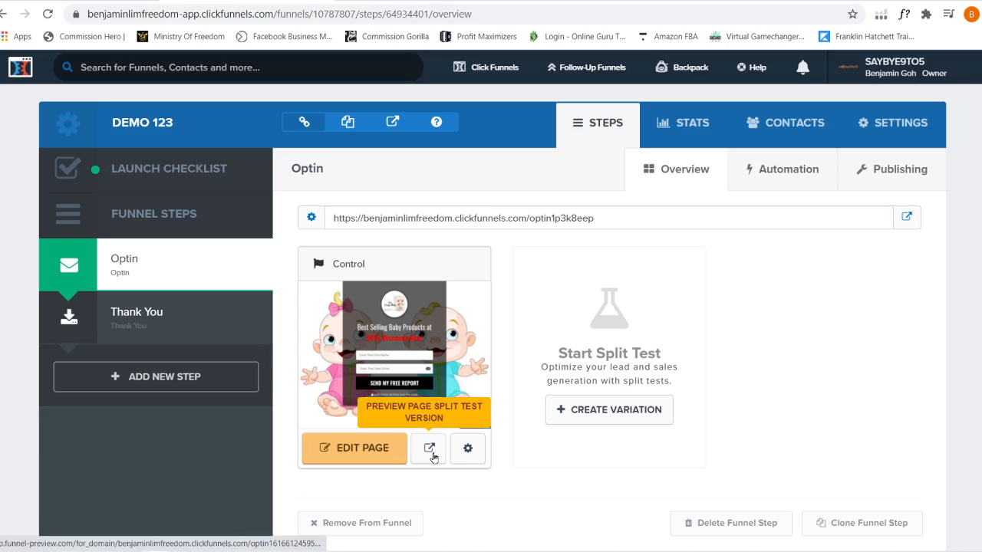
# Test the live demo 123 funnel by submitting the prefilled optin form, review its Thank You page, and return to the funnel overview
pyautogui.click(907, 220)
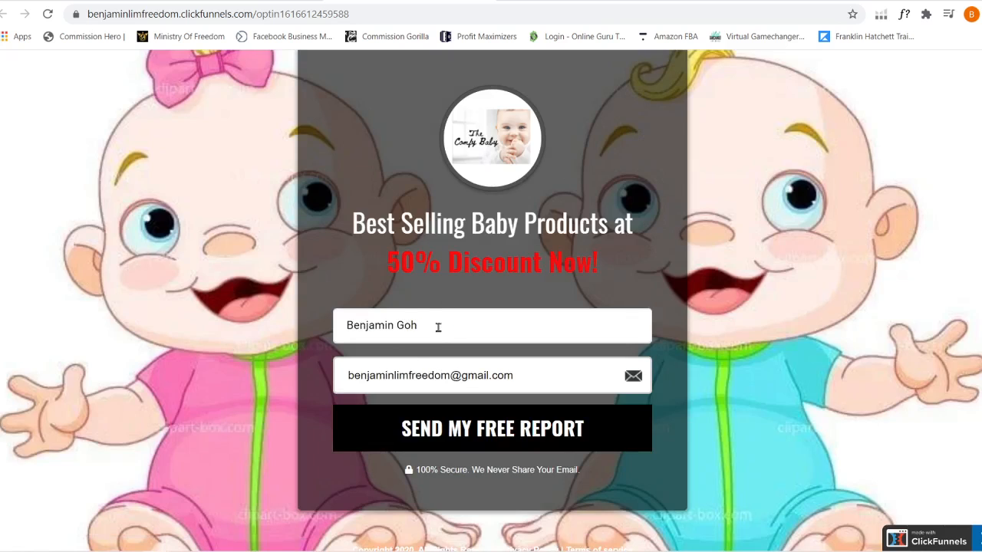
pyautogui.click(518, 422)
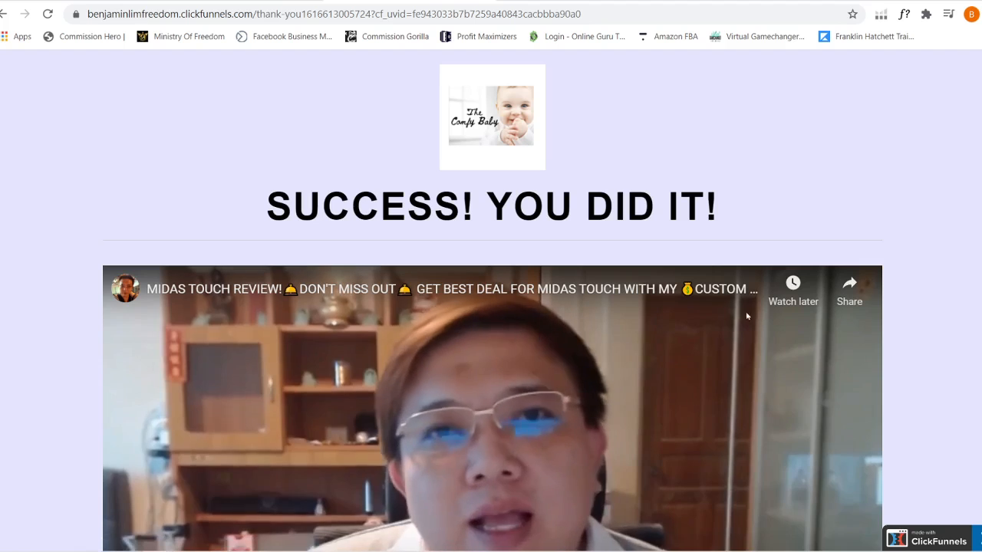
pyautogui.scroll(-4, 544, 461)
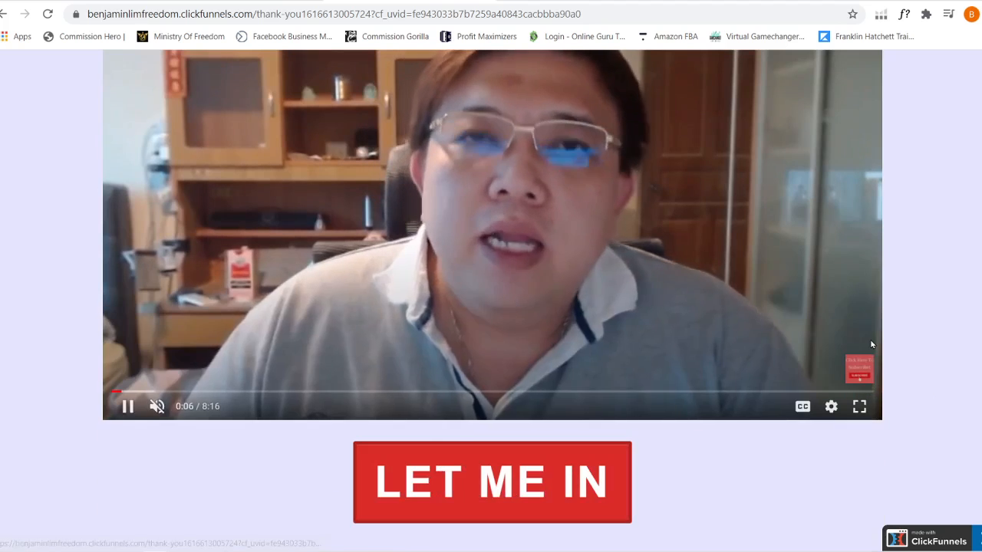
pyautogui.scroll(4, 493, 301)
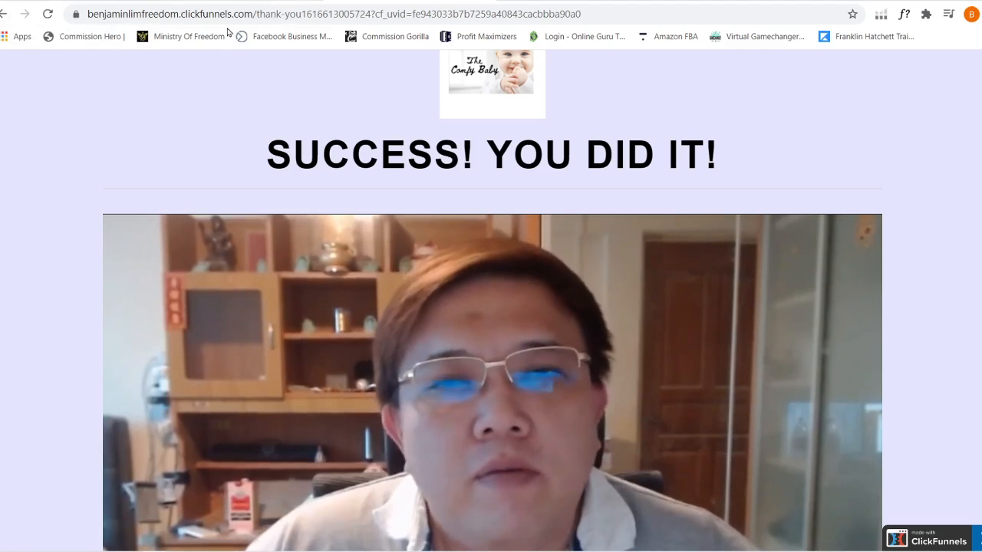
pyautogui.click(4, 17)
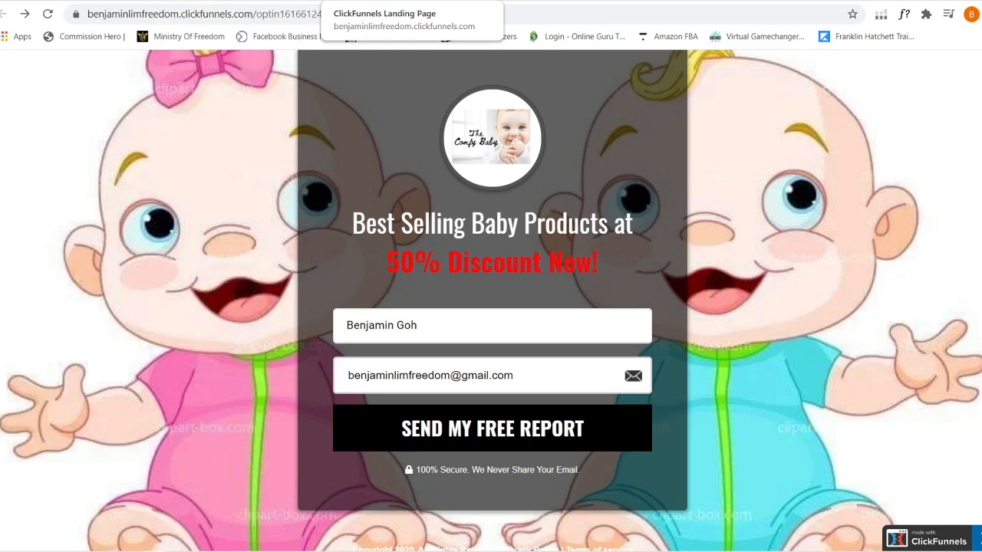
pyautogui.click(237, 0)
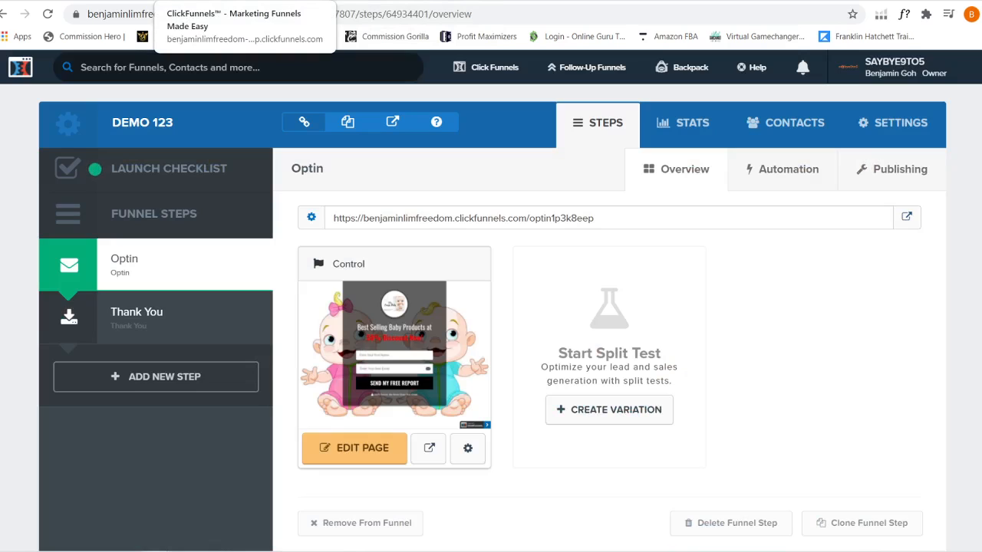
# Open the Cryptomate optin funnel from the list of all funnels
pyautogui.click(680, 168)
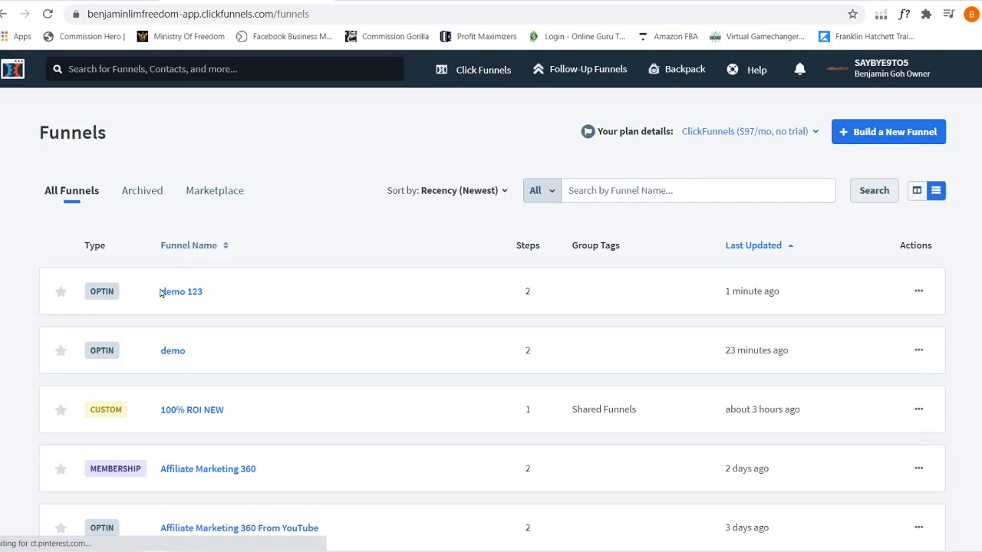
pyautogui.scroll(-2, 204, 411)
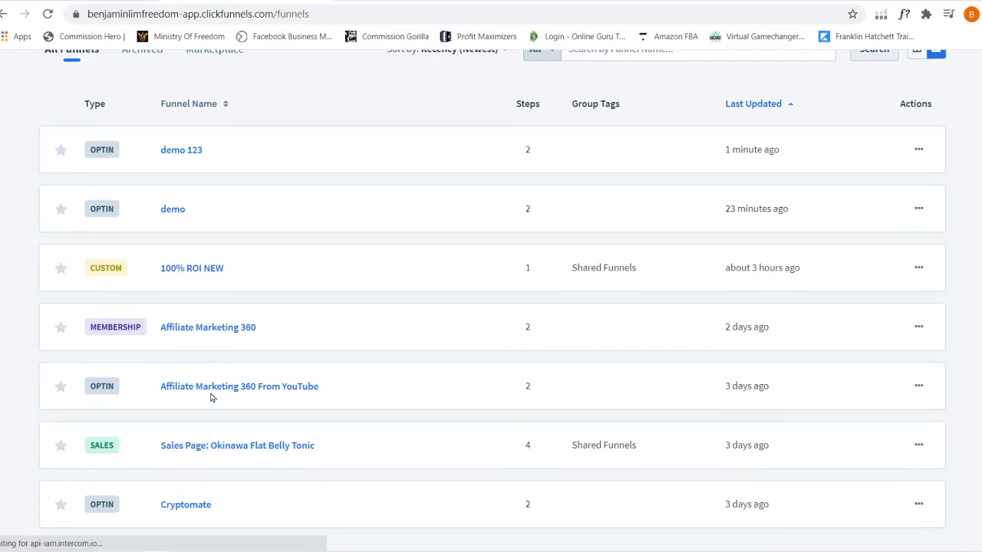
pyautogui.click(185, 508)
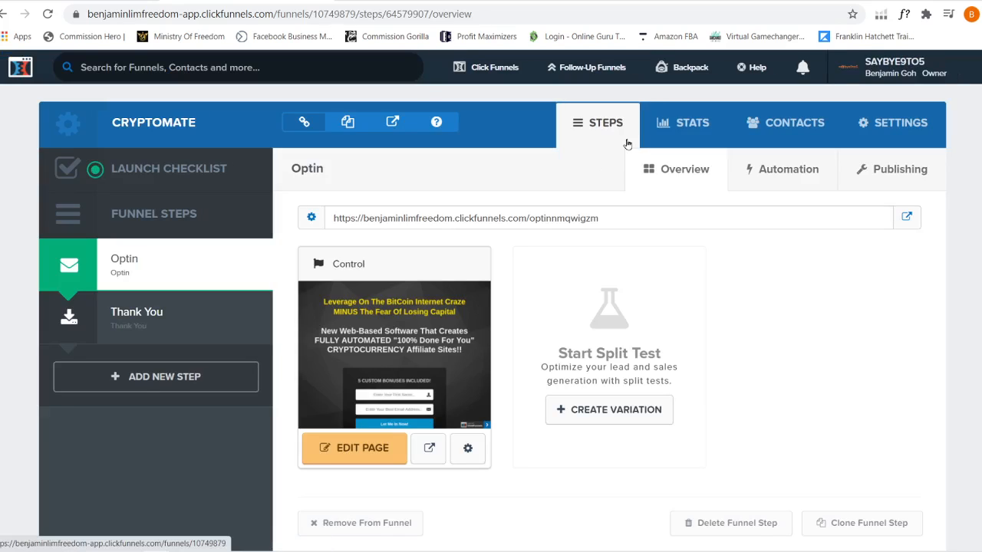
# View the Cryptomate funnel's stats filtered from March 1, 2021 to March 25, 2021, and return to its steps overview
pyautogui.click(707, 123)
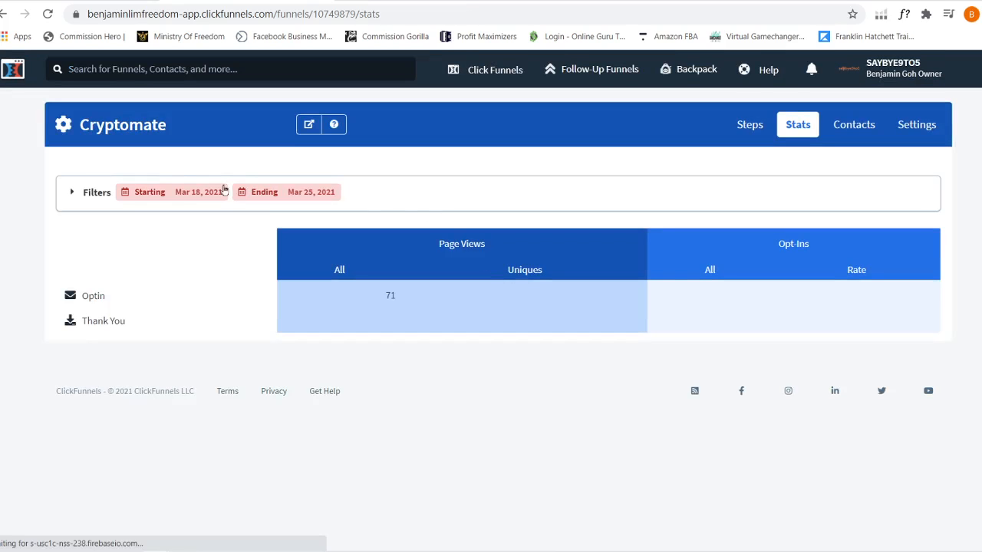
pyautogui.click(187, 194)
pyautogui.click(120, 374)
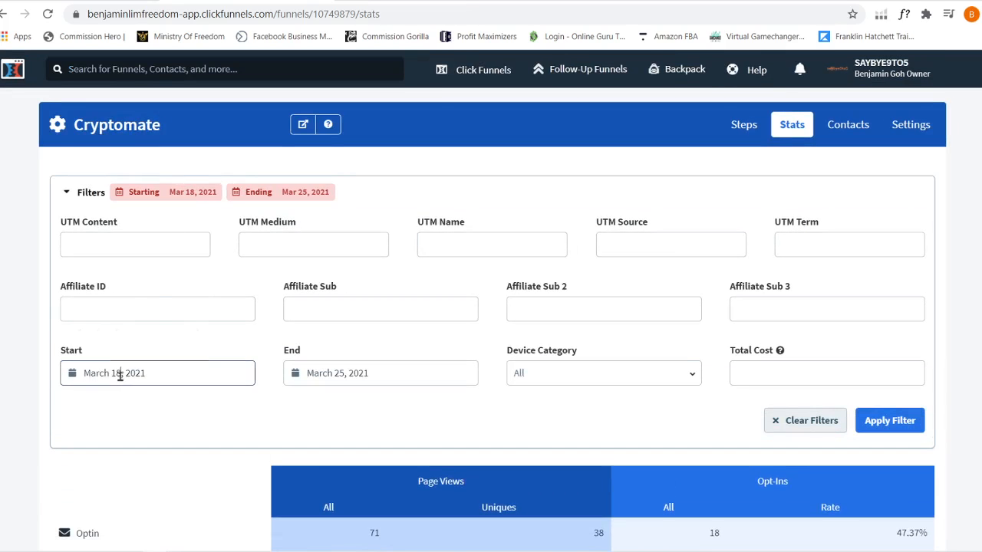
pyautogui.click(104, 214)
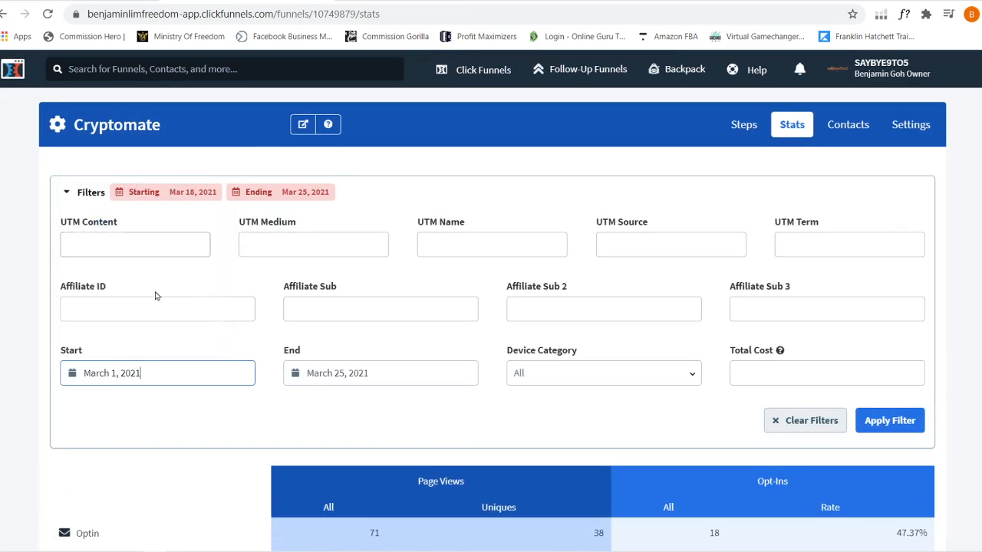
pyautogui.click(899, 423)
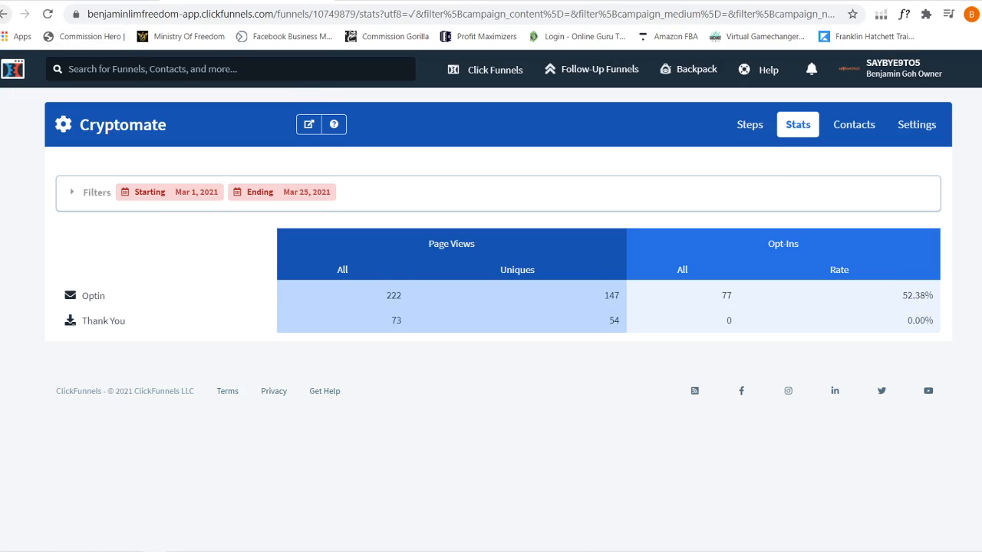
pyautogui.click(4, 14)
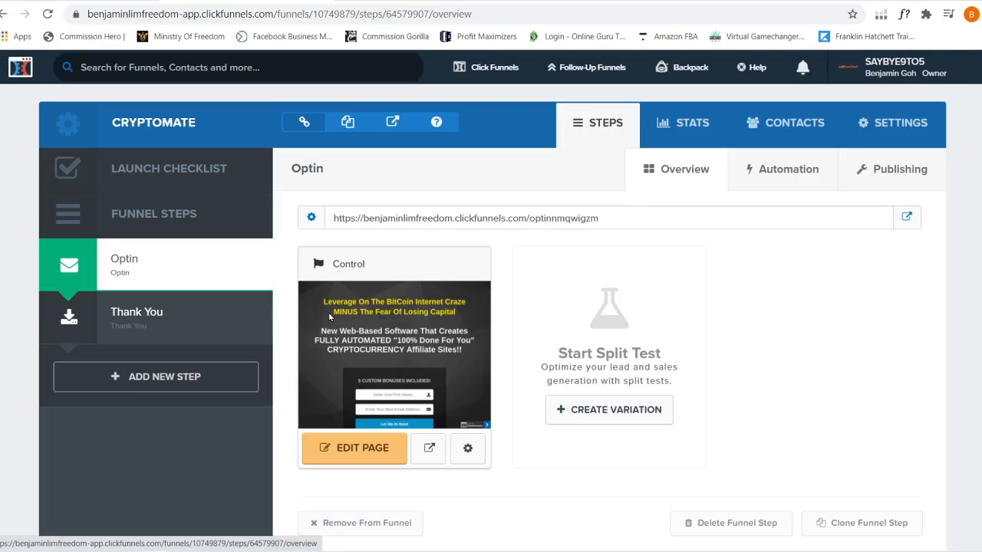
# Visit the live Cryptomate optin page, dismiss the exit pop-up, and submit the prefilled optin form
pyautogui.click(908, 219)
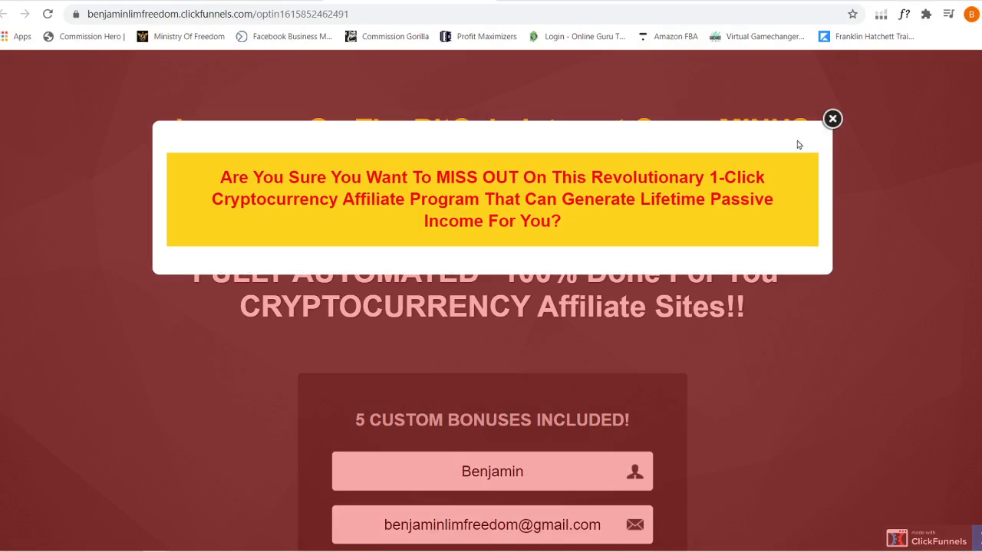
pyautogui.click(833, 119)
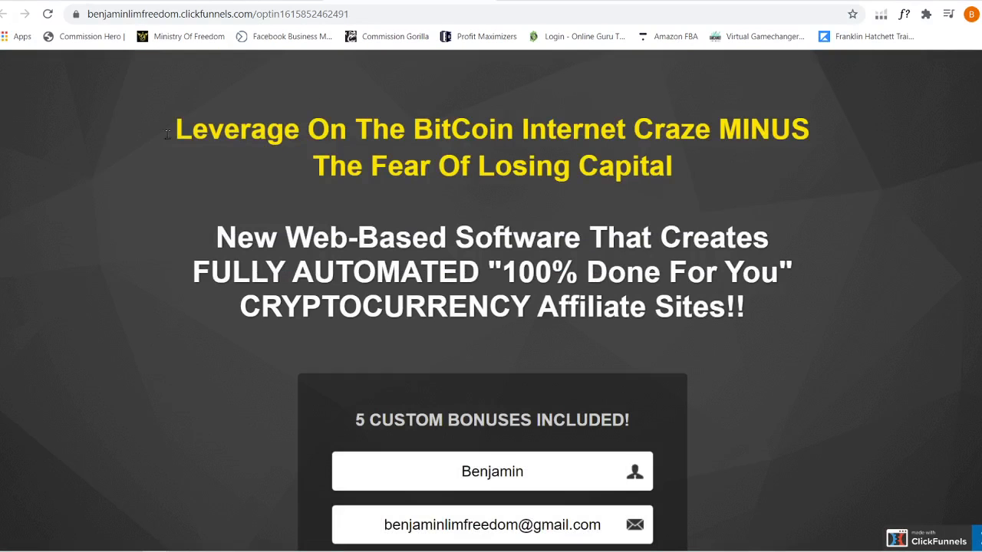
pyautogui.scroll(-2, 553, 290)
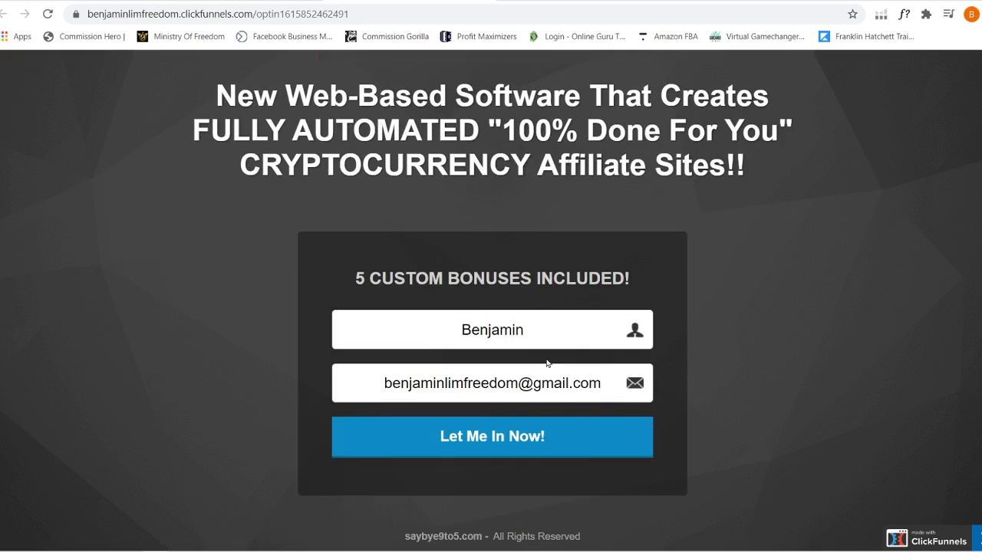
pyautogui.click(565, 454)
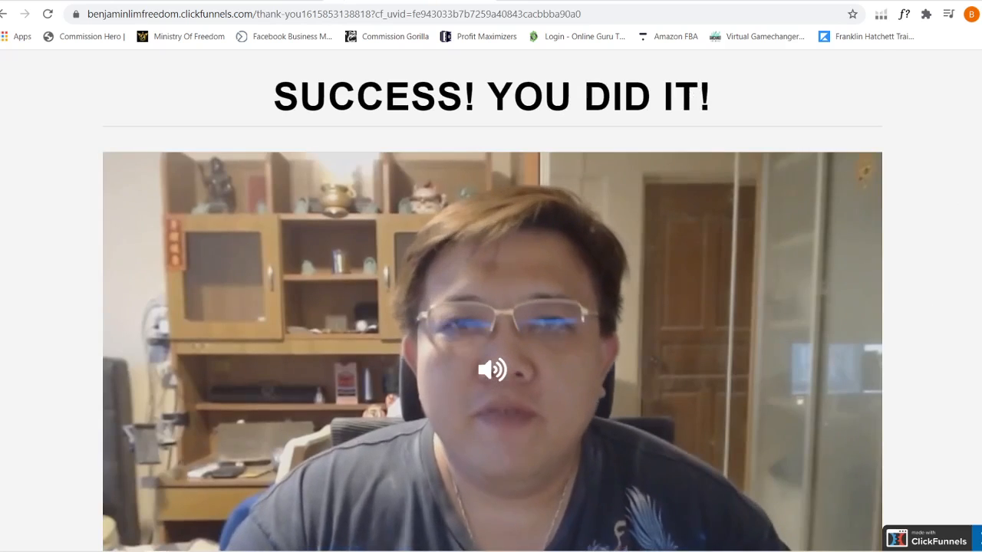
# Review the Cryptomate Thank You page down to its bonus button, dismiss its exit pop-up, and return to the funnel overview
pyautogui.scroll(-2, 491, 307)
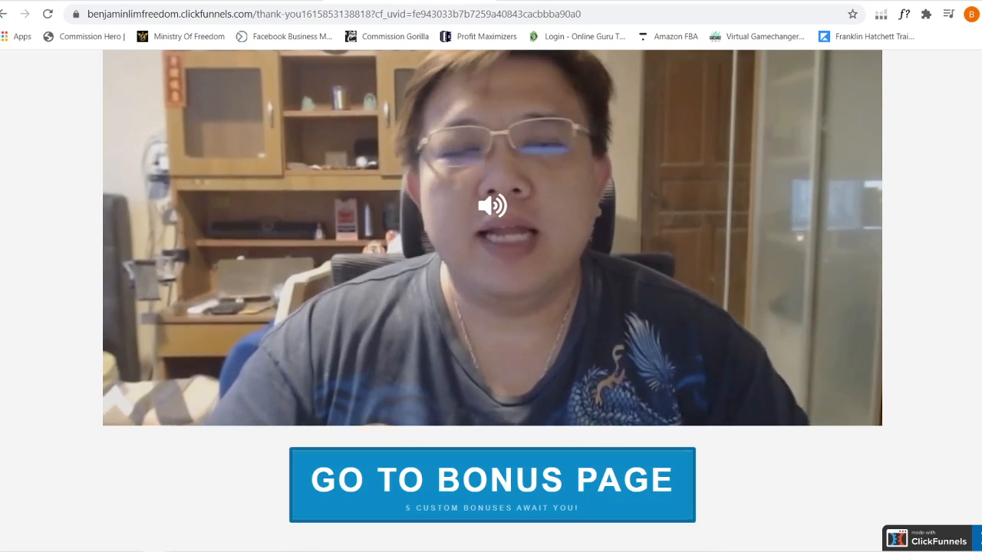
pyautogui.scroll(2, 491, 306)
pyautogui.moveTo(3, 15)
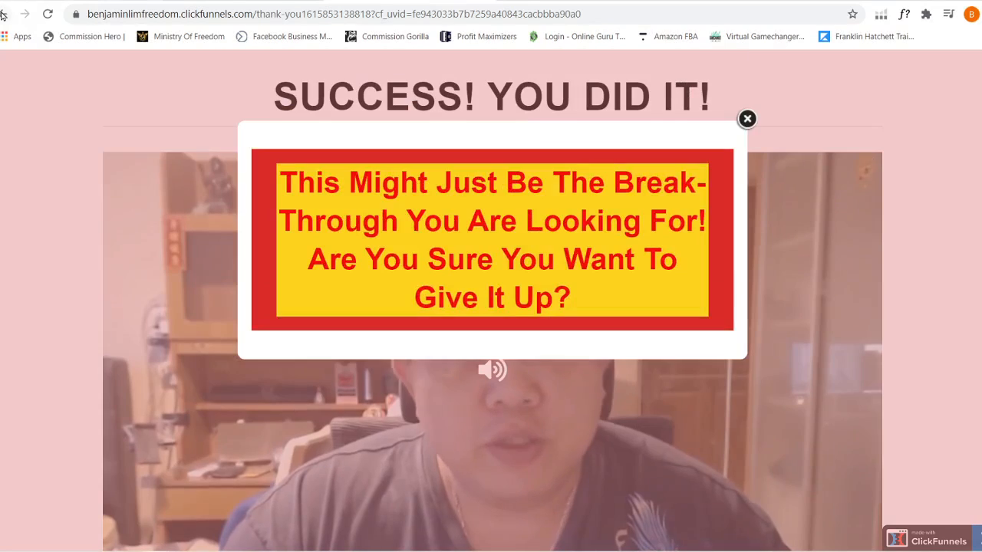
pyautogui.click(747, 119)
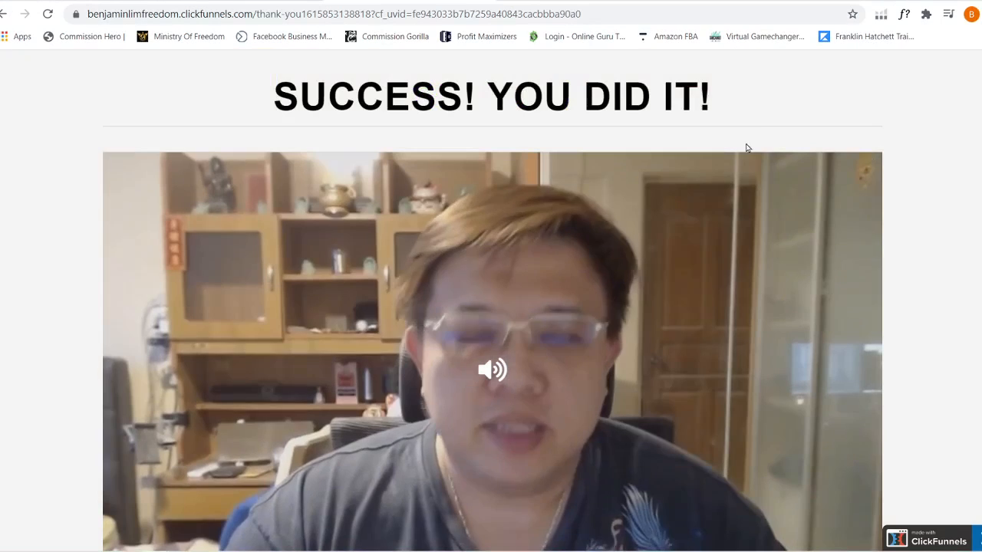
pyautogui.click(3, 14)
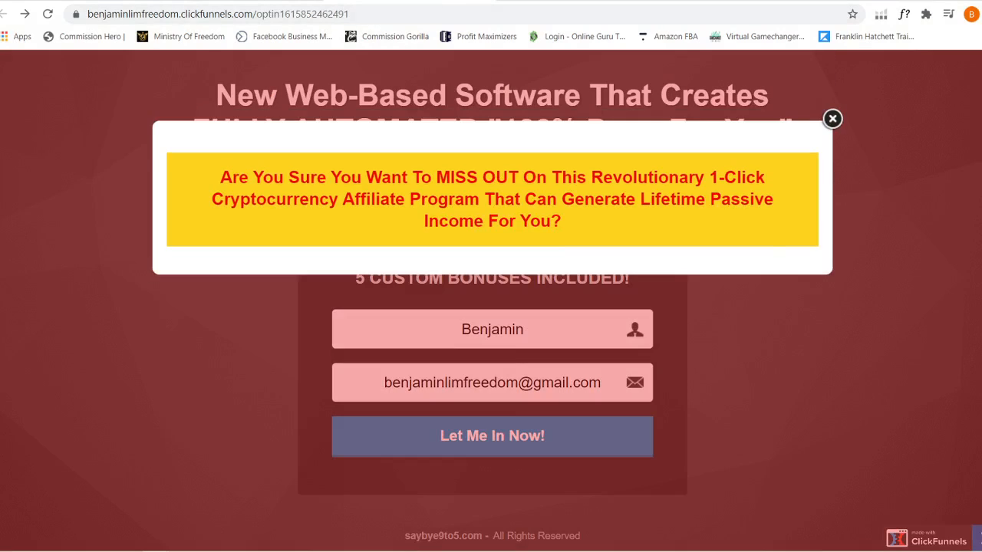
pyautogui.click(291, 0)
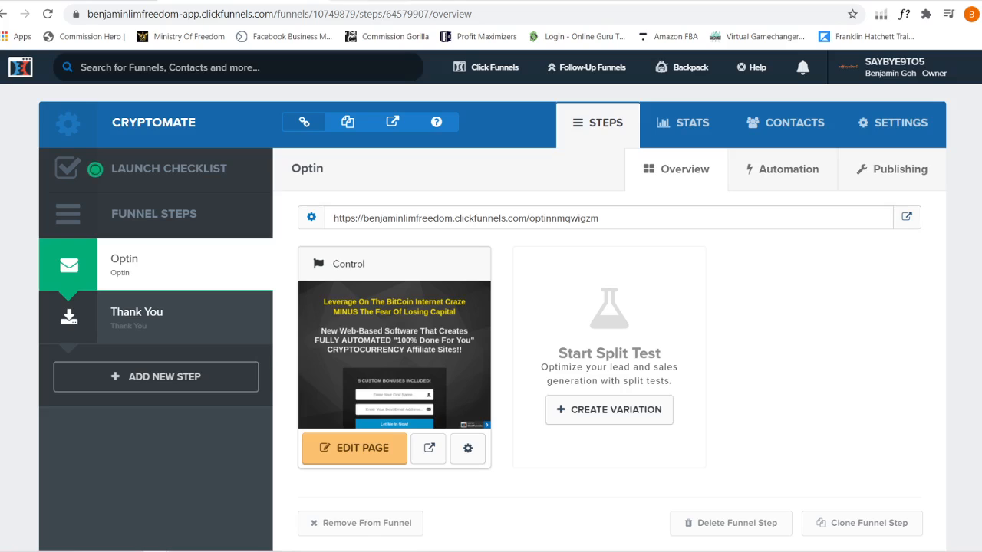